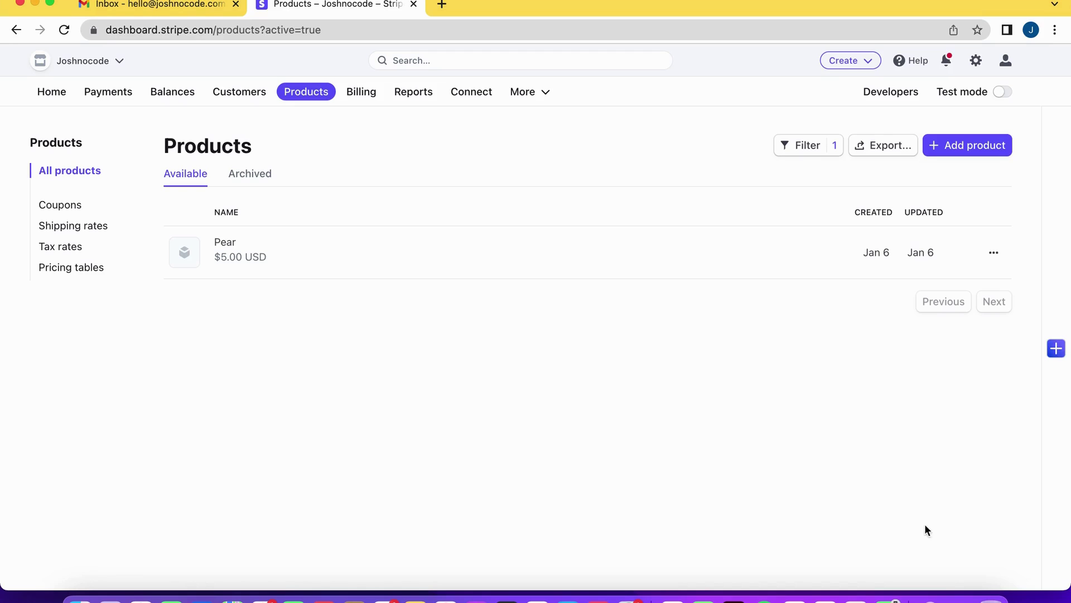
Start a new product and name it Peaches
click(981, 159)
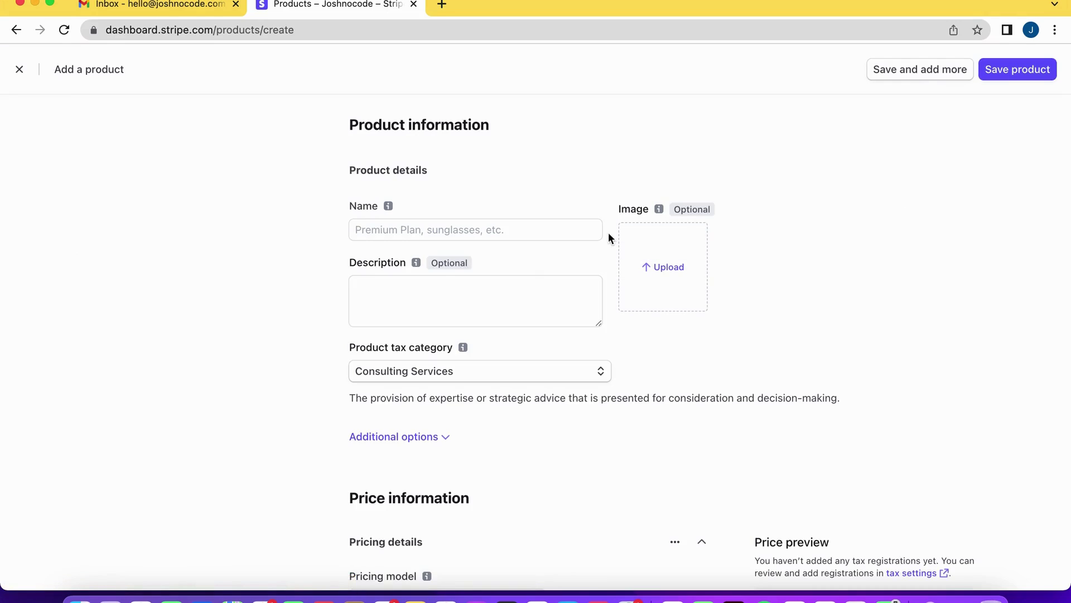
click(568, 229)
text(peaches)
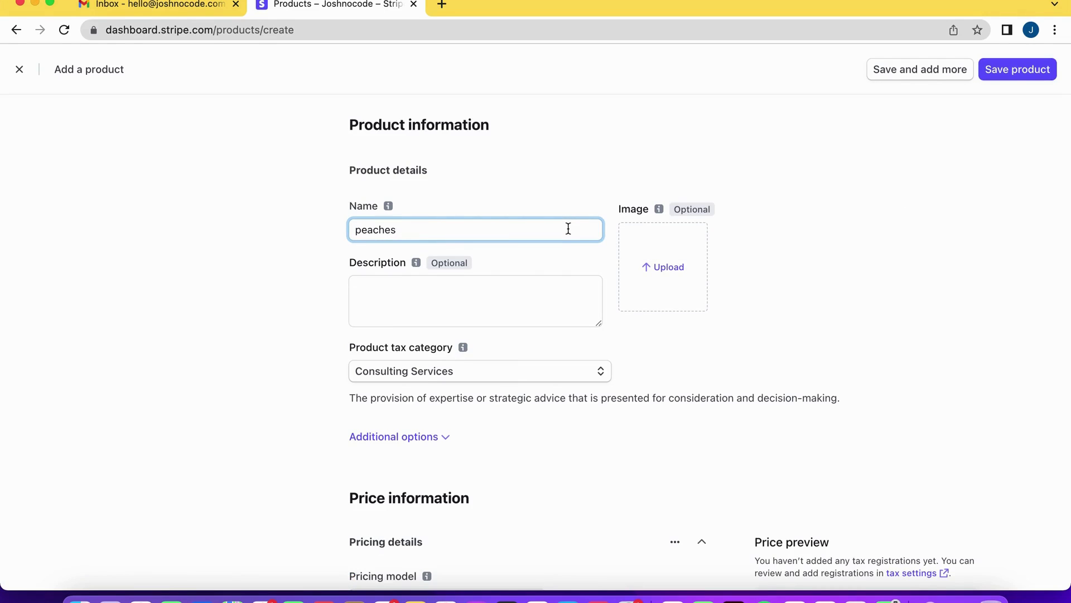
drag(362, 230, 340, 232)
text(P)
Set the product's price to $2.00 USD as a one-time charge
scroll(408, 314, down, 2)
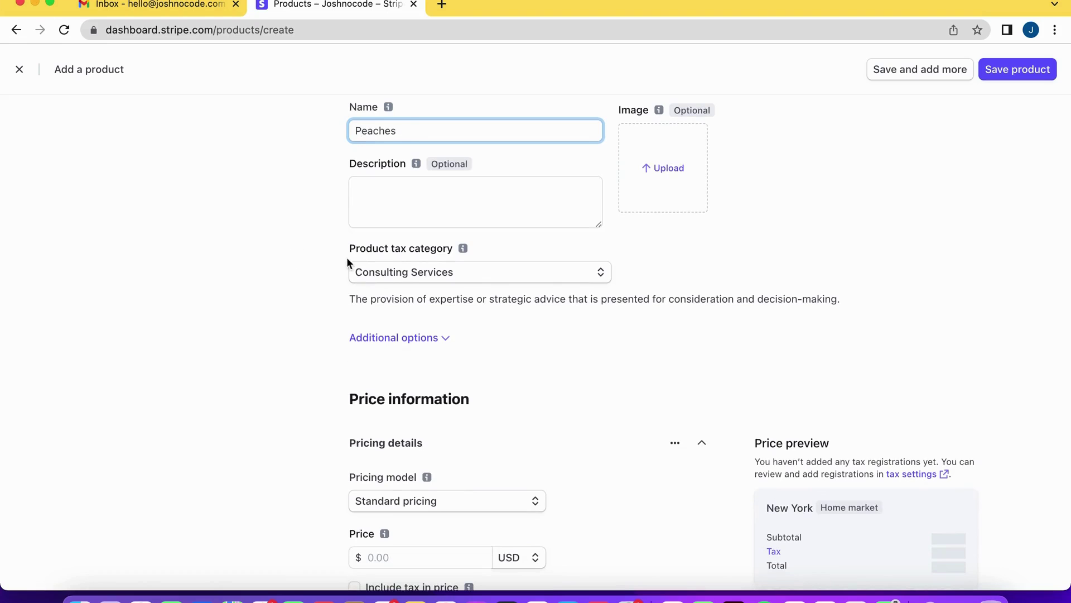
scroll(322, 293, down, 1)
click(366, 282)
scroll(396, 384, down, 1)
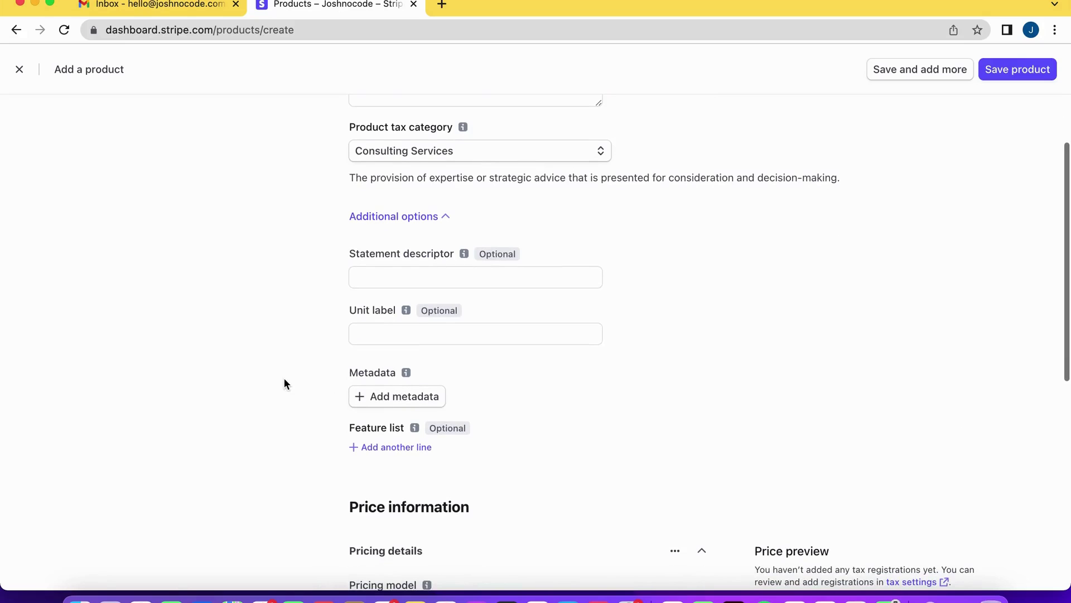
scroll(284, 384, down, 5)
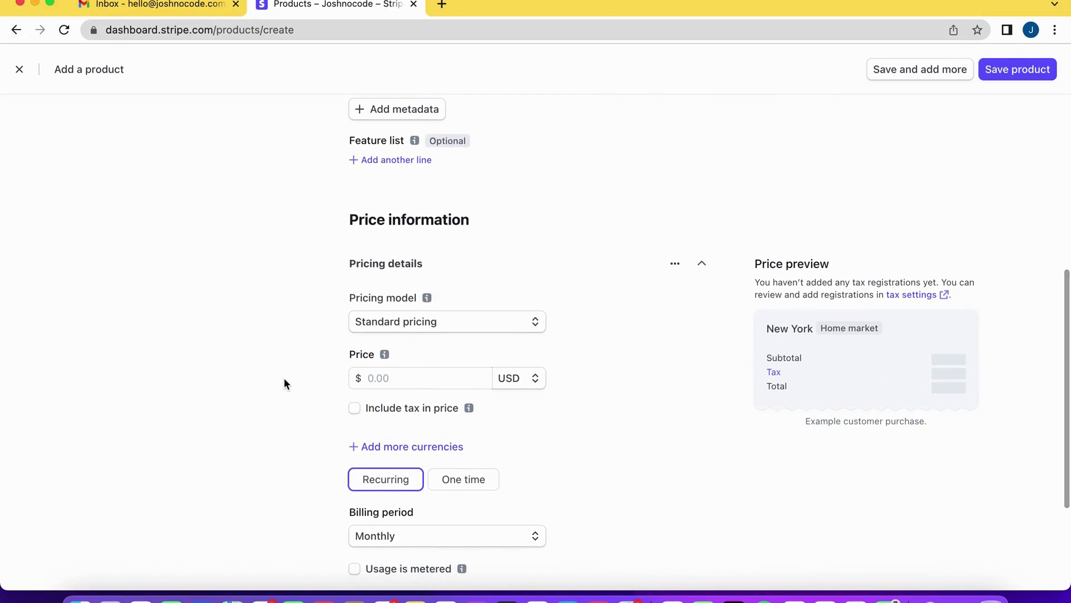
scroll(284, 383, down, 2)
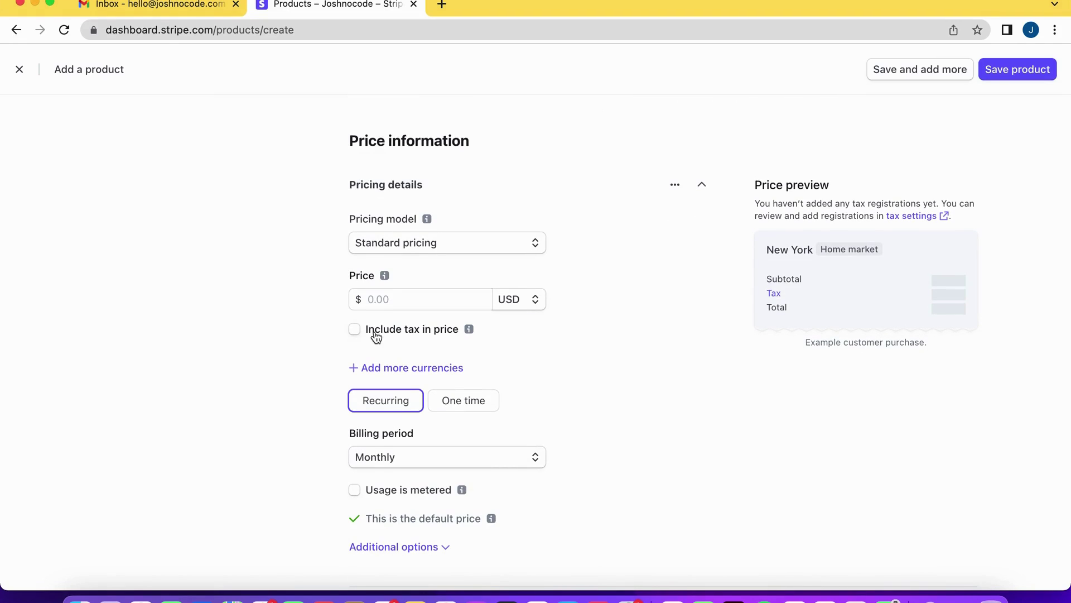
click(383, 307)
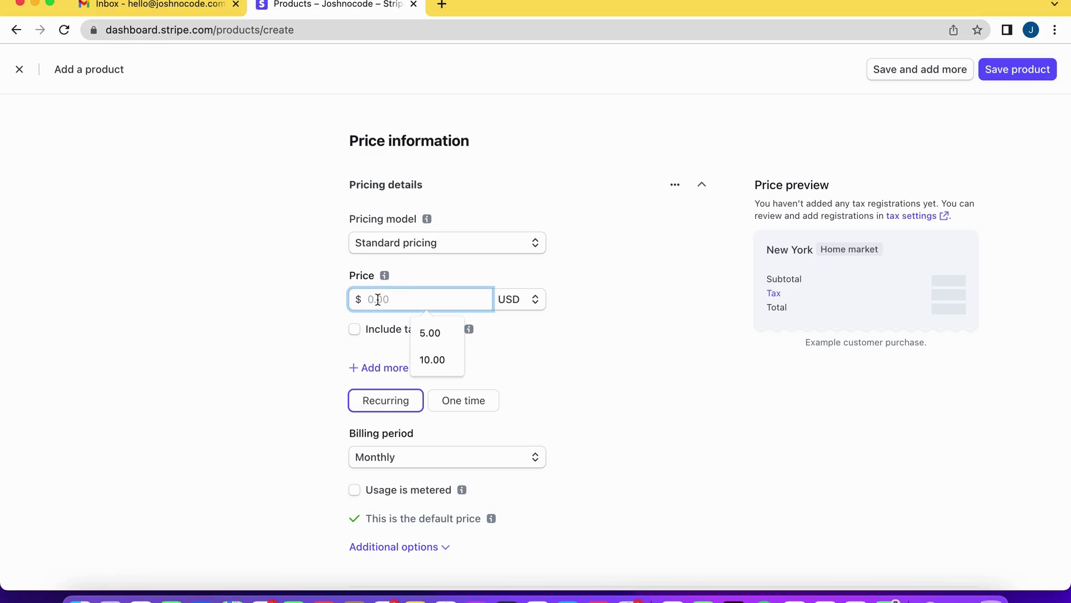
text(2.00)
click(301, 317)
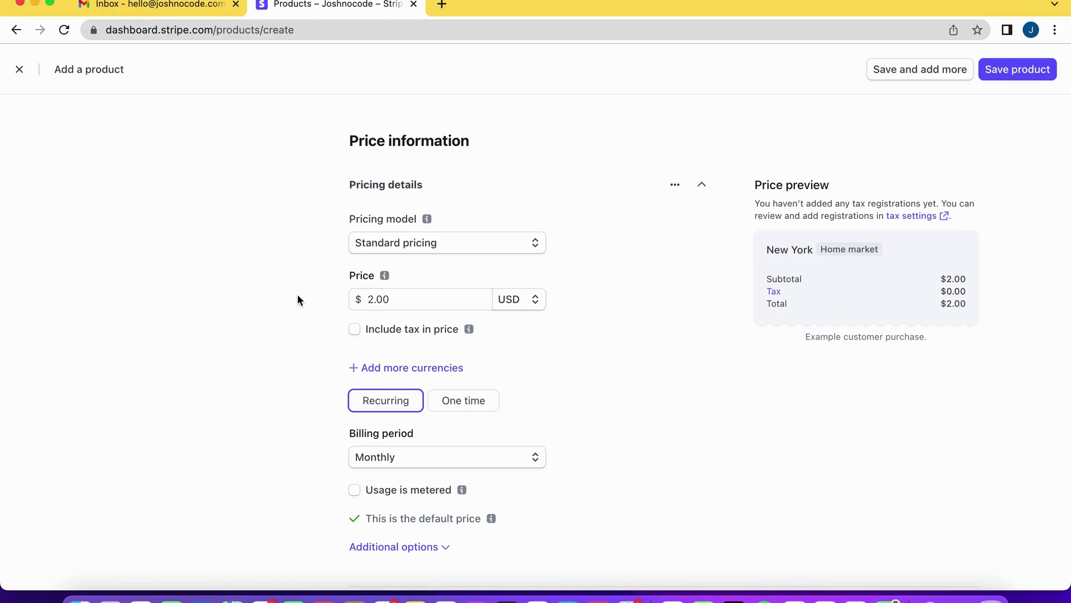
scroll(297, 293, down, 1)
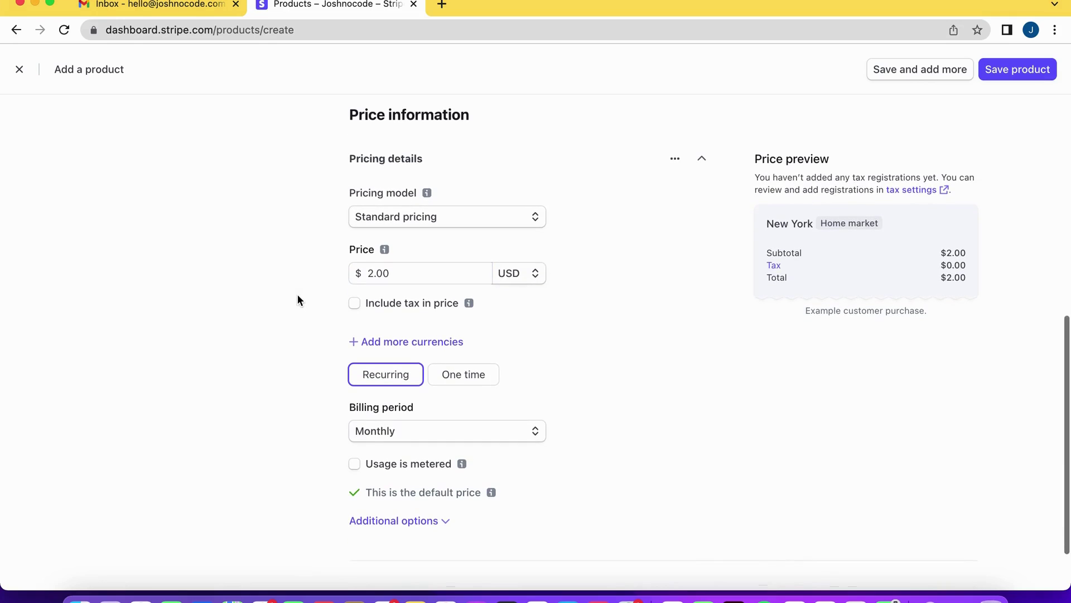
click(465, 380)
scroll(594, 378, up, 4)
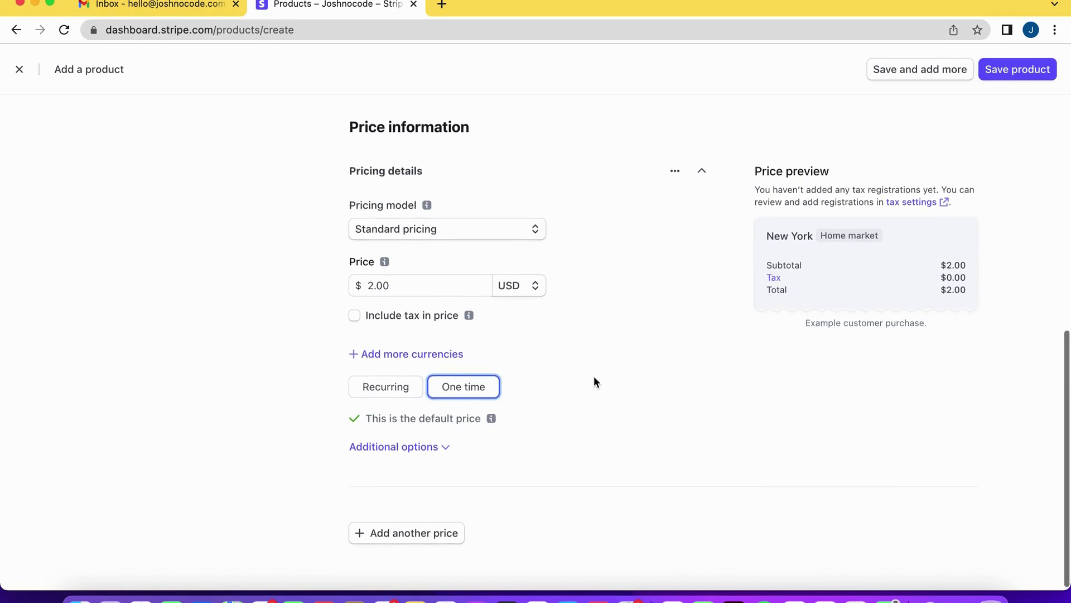
scroll(594, 376, down, 1)
scroll(594, 350, up, 3)
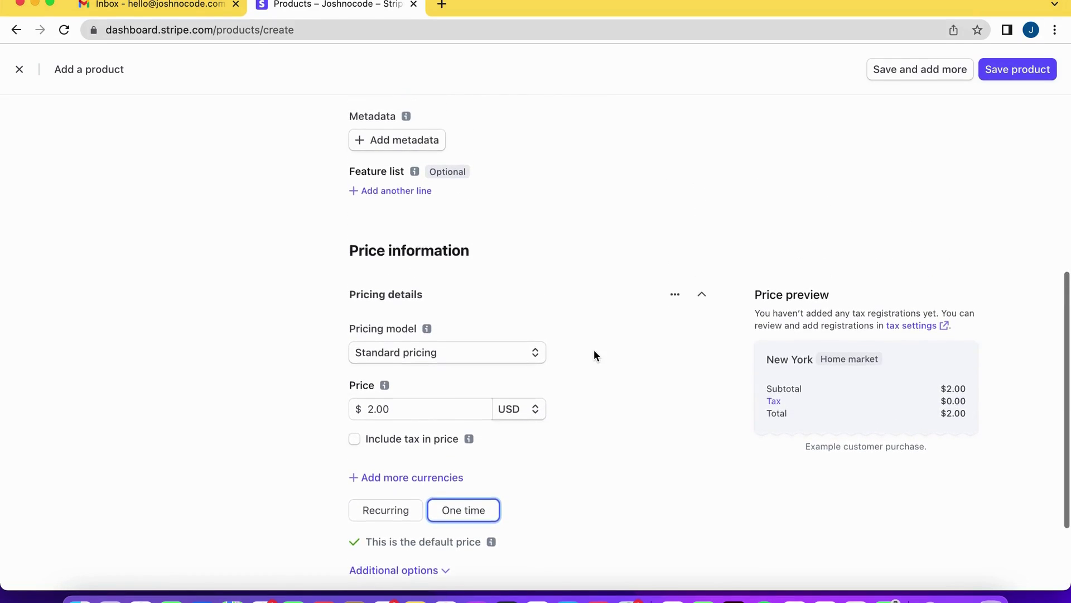
Save the Peaches product
click(1012, 82)
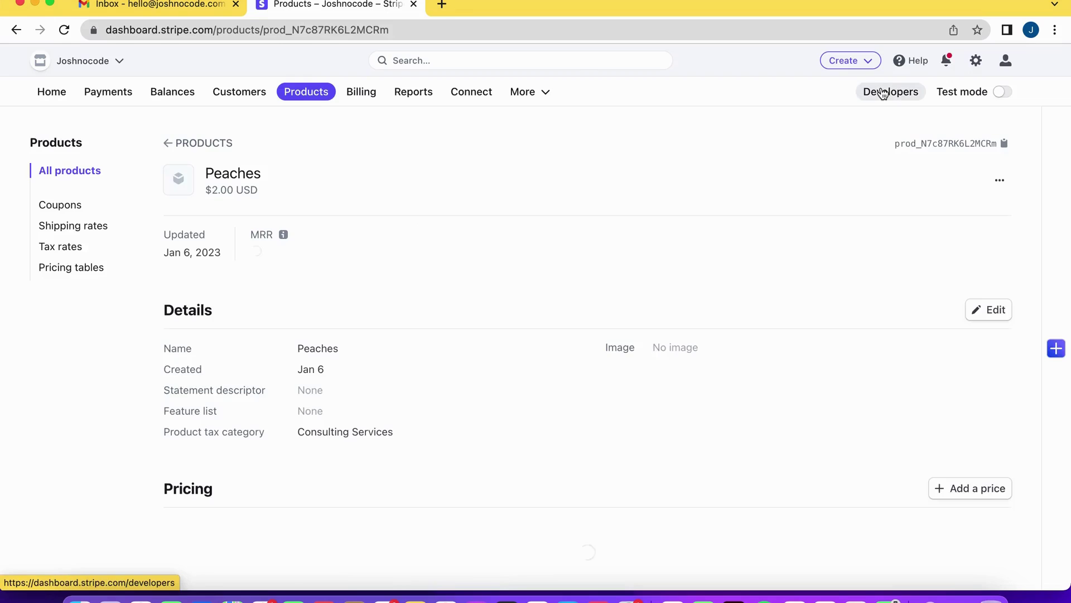
scroll(816, 190, down, 1)
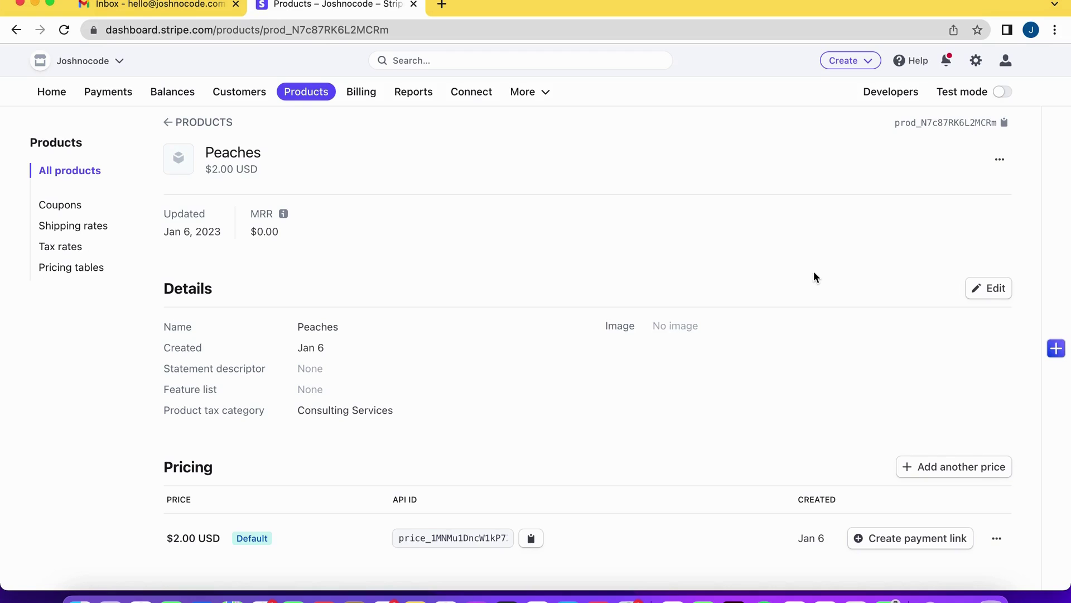
scroll(814, 272, down, 5)
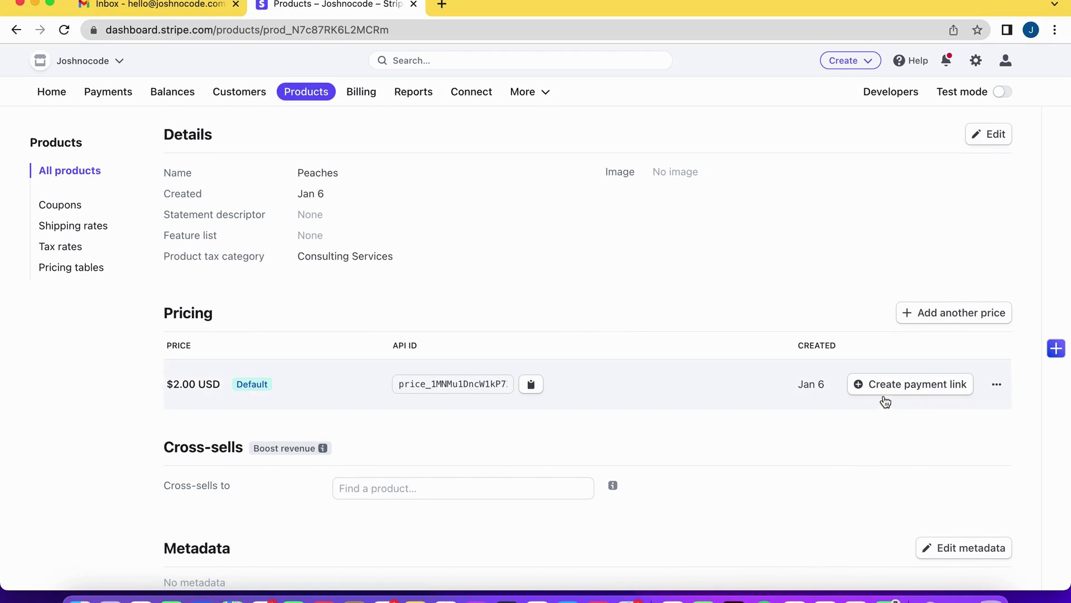
Start a payment link for the $2.00 price and expand its advanced options
click(877, 393)
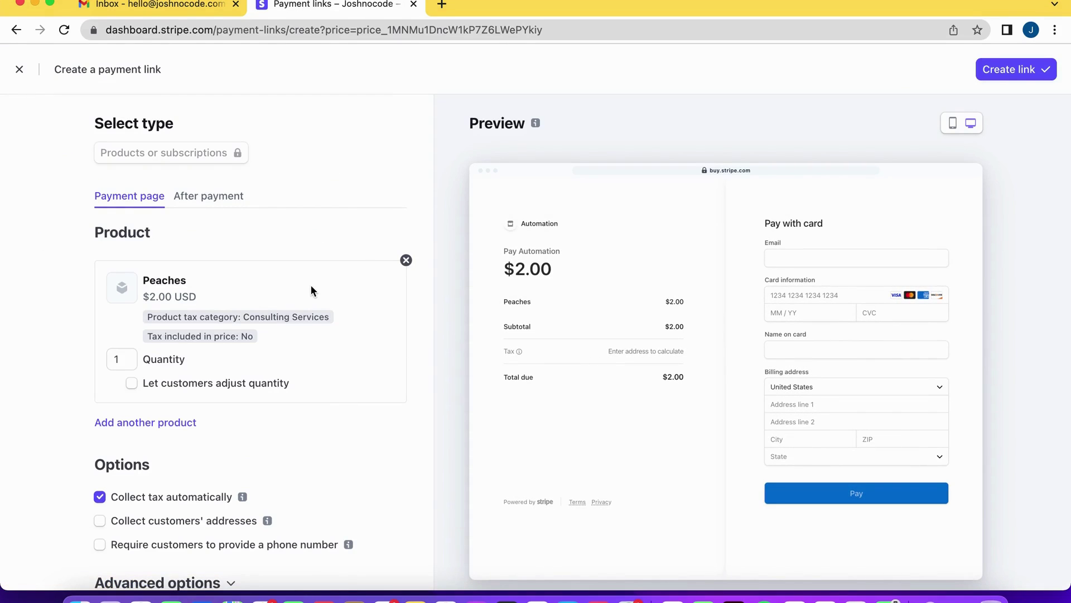
scroll(286, 303, down, 1)
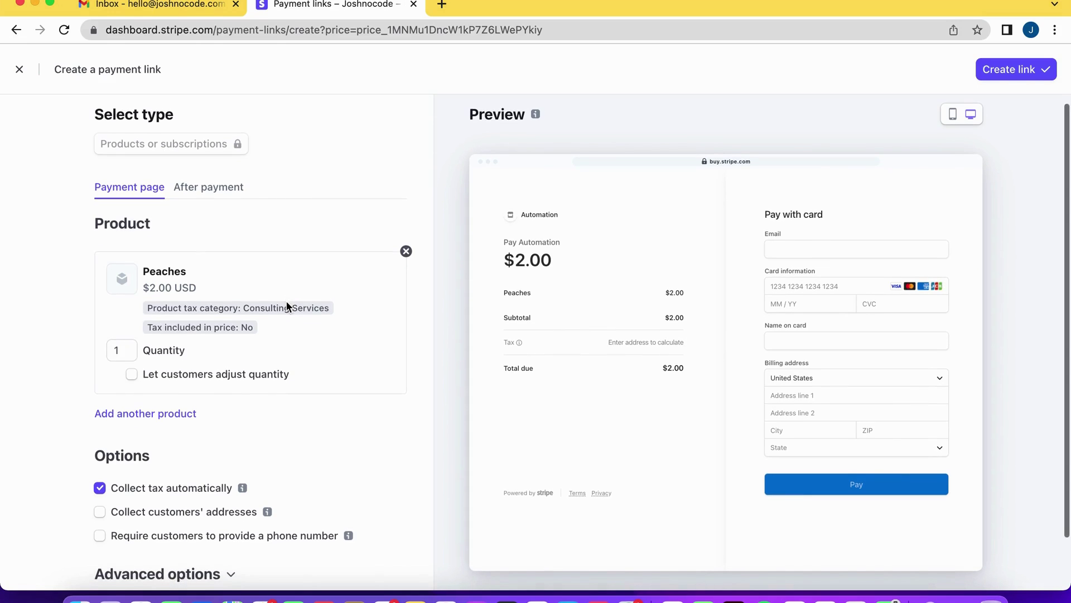
scroll(286, 301, down, 3)
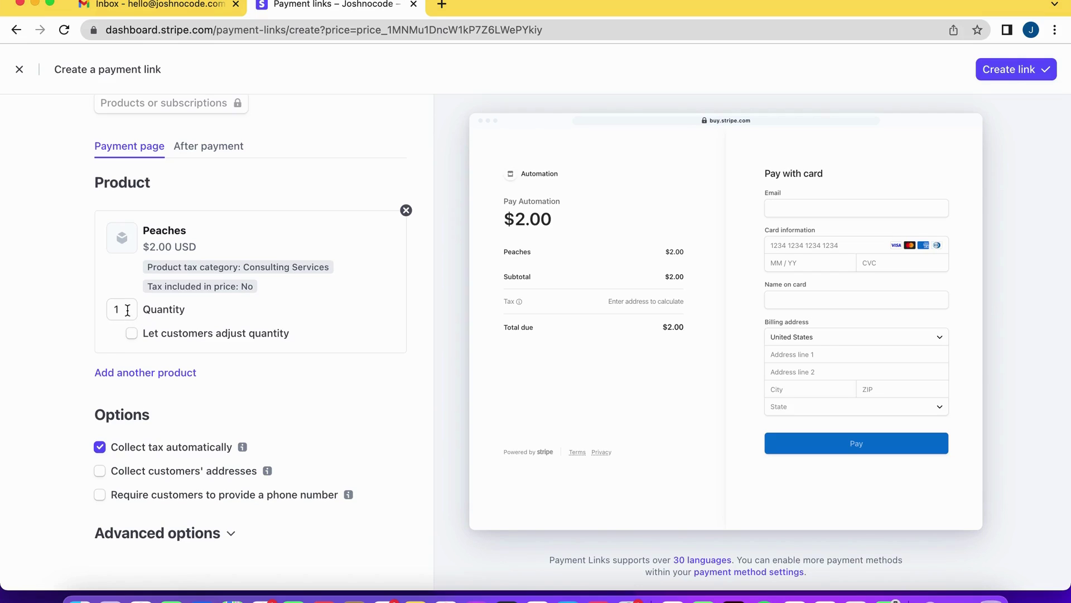
scroll(162, 357, down, 2)
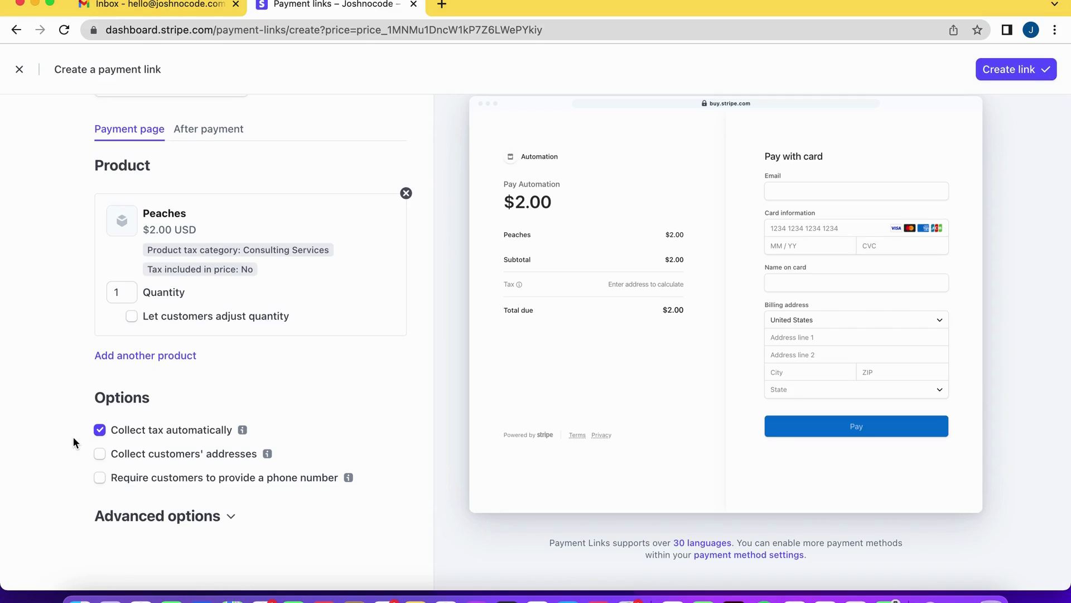
click(115, 516)
scroll(133, 481, down, 2)
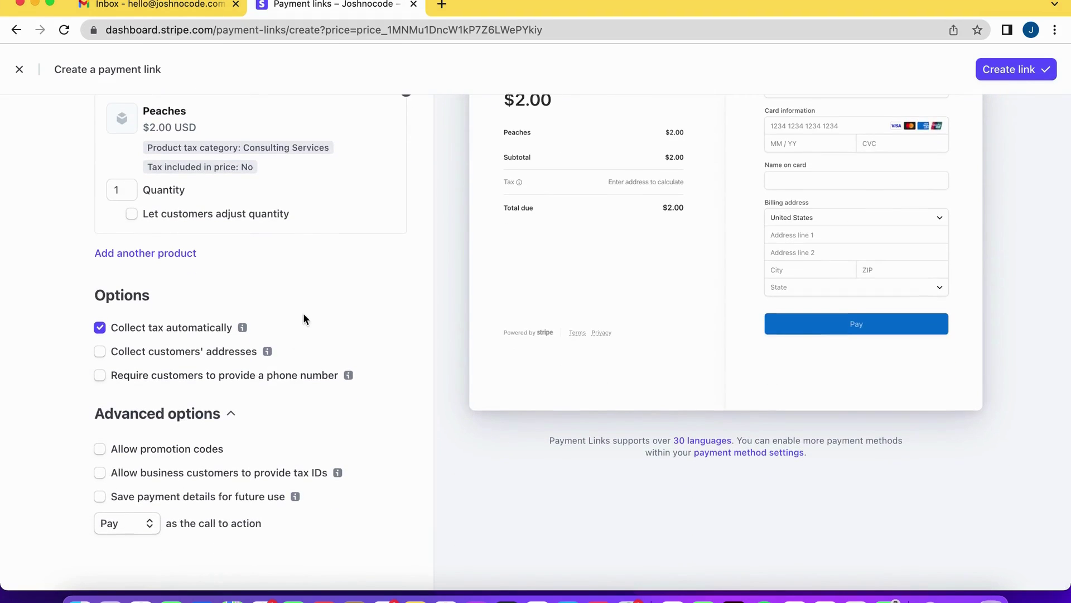
scroll(303, 314, up, 3)
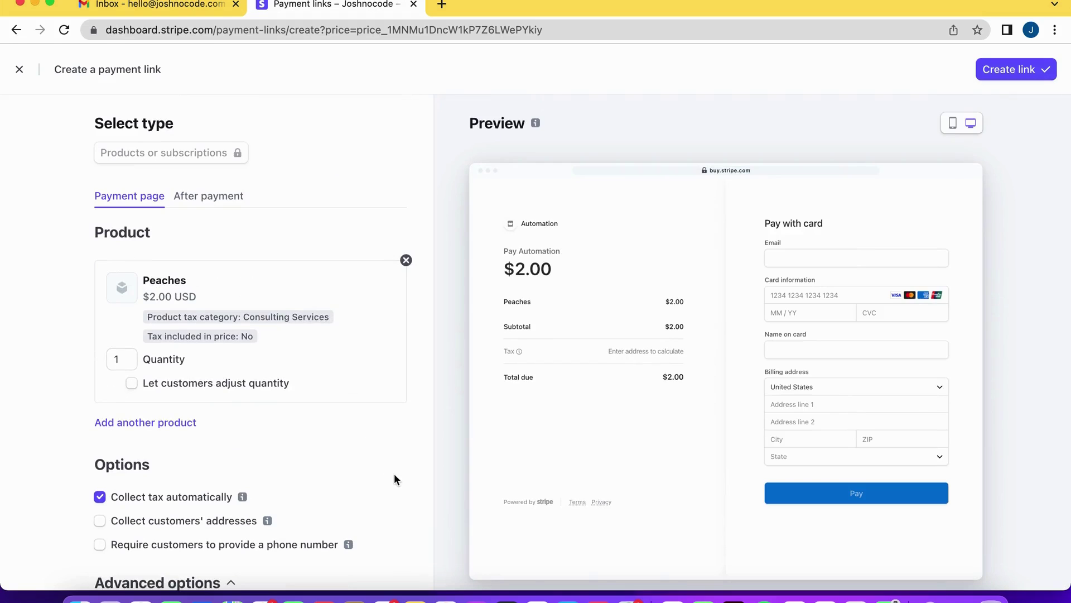
Create the Peaches payment link and open its copied URL in a new tab
click(1012, 70)
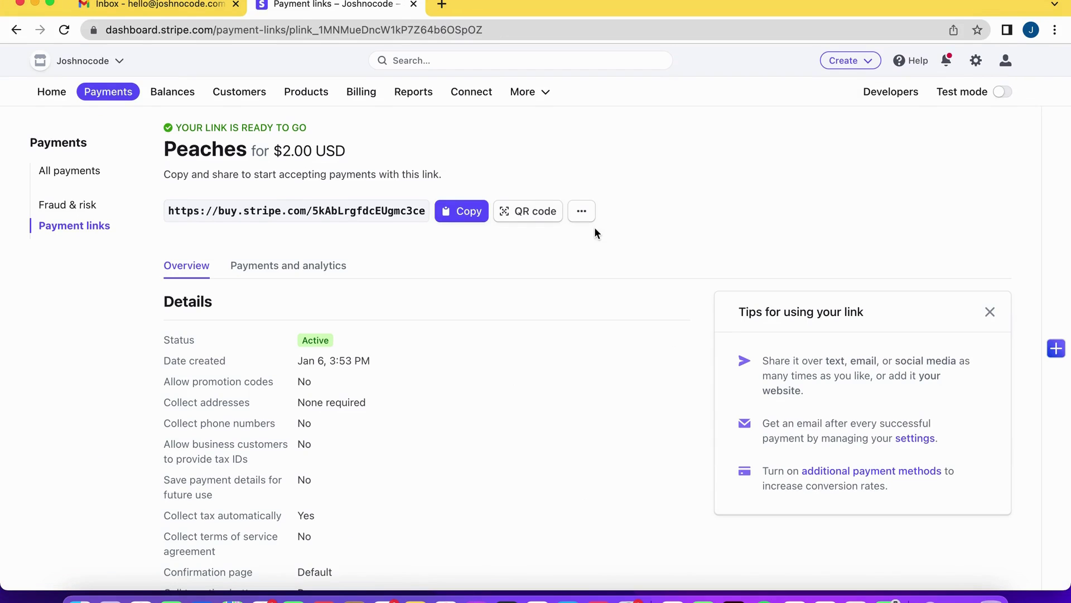
click(468, 216)
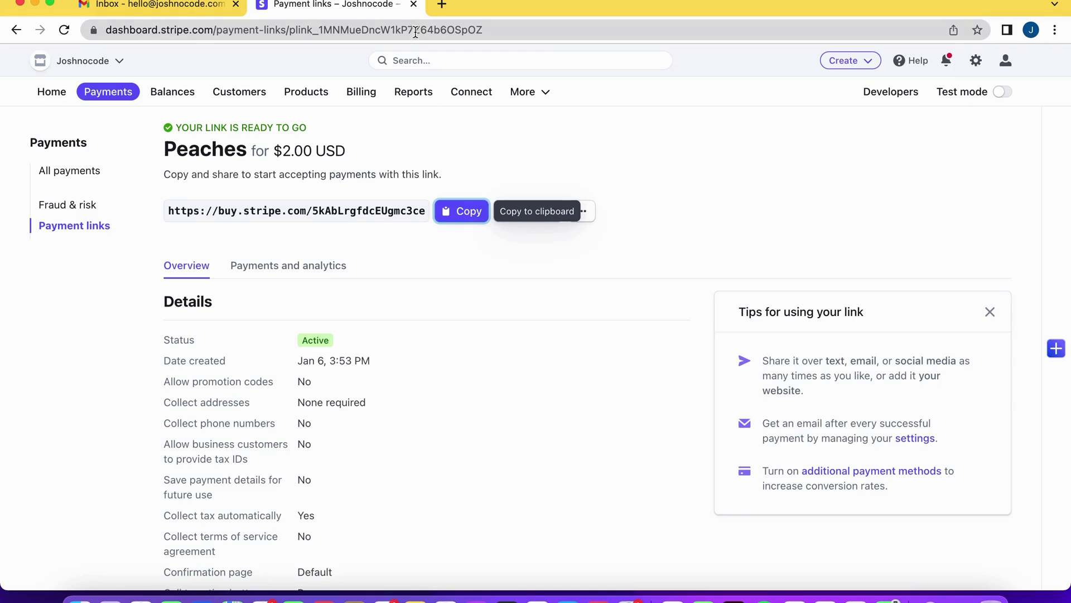
click(448, 5)
key(super+v)
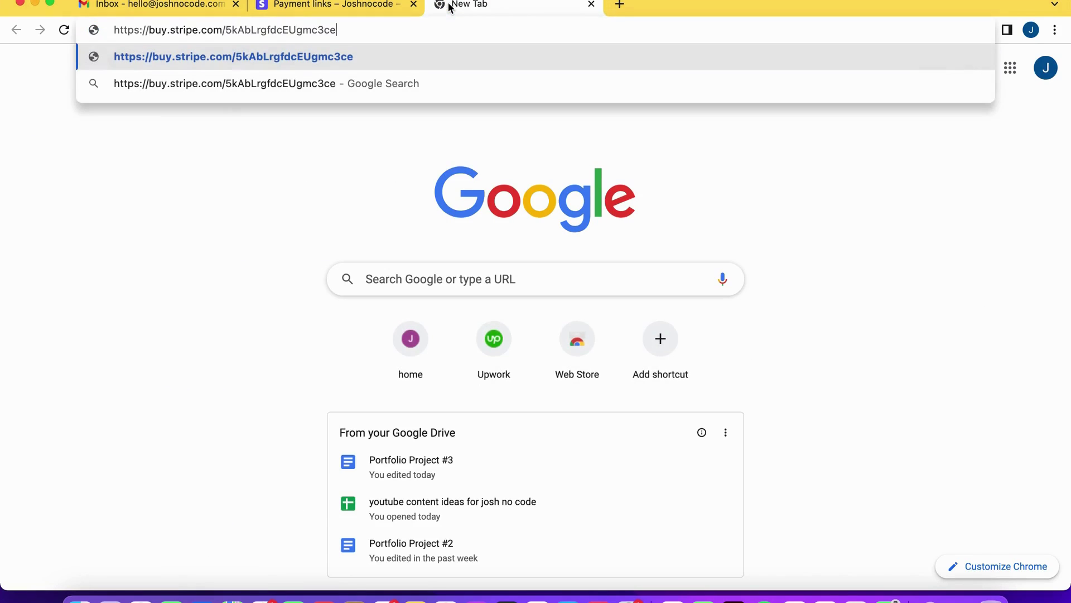
key(Return)
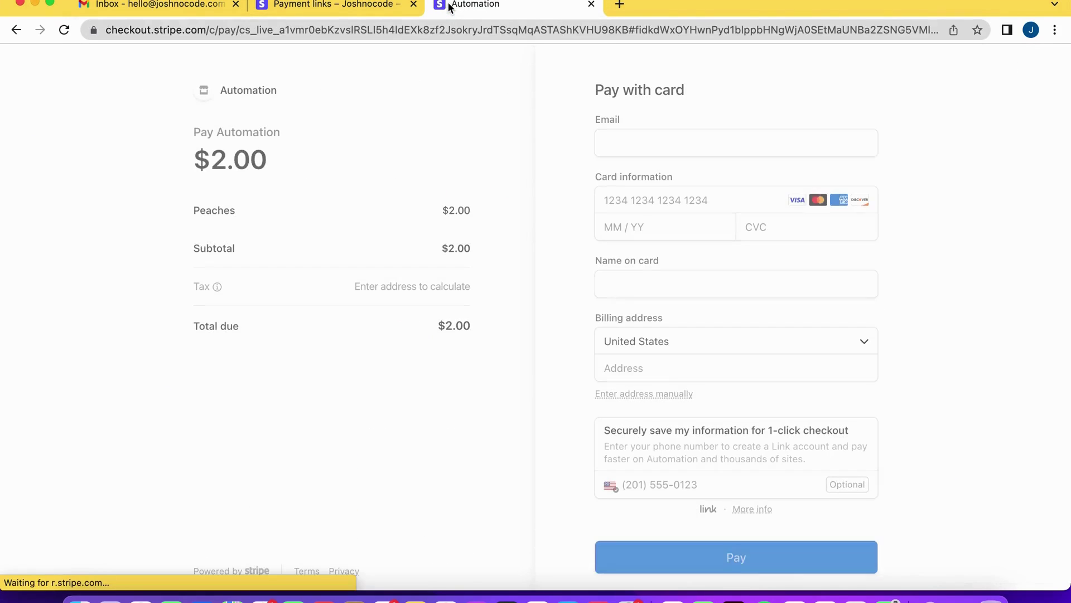
Fill in the buyer's details and submit the $2.00 payment
click(651, 149)
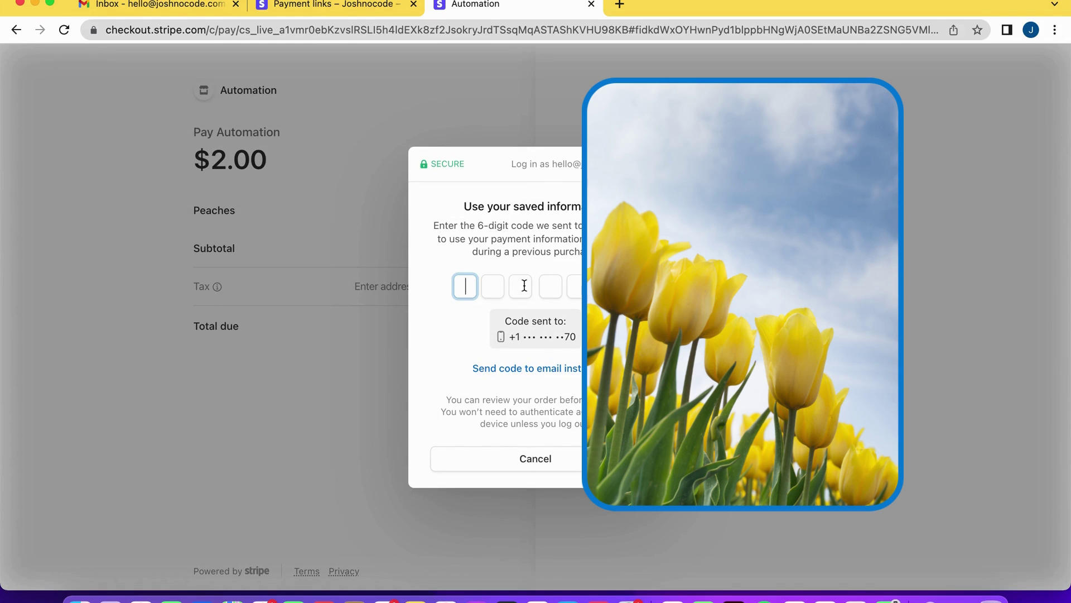
text(99082)
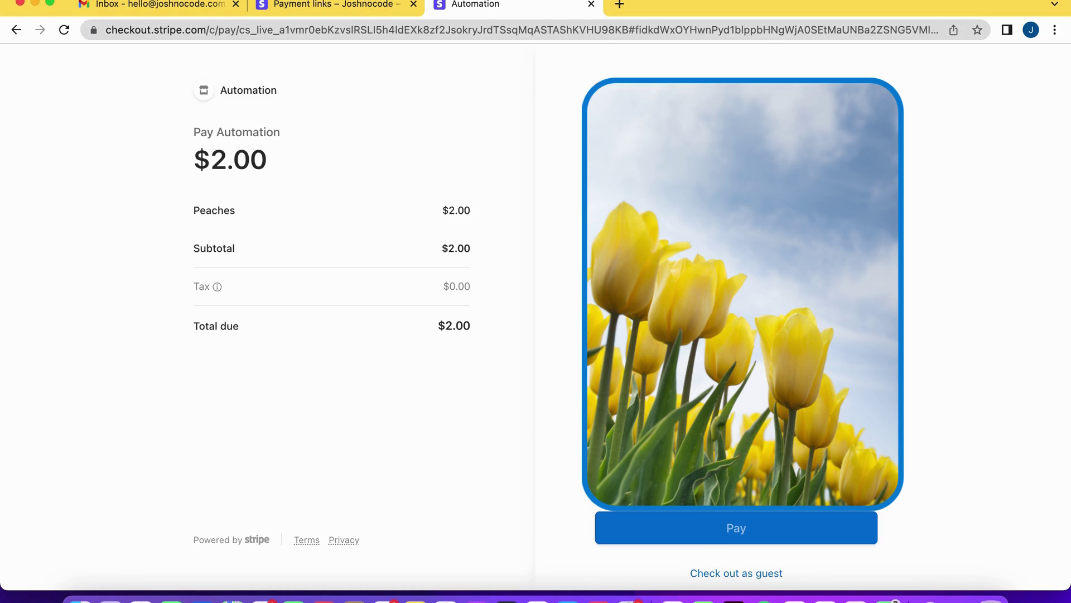
click(751, 528)
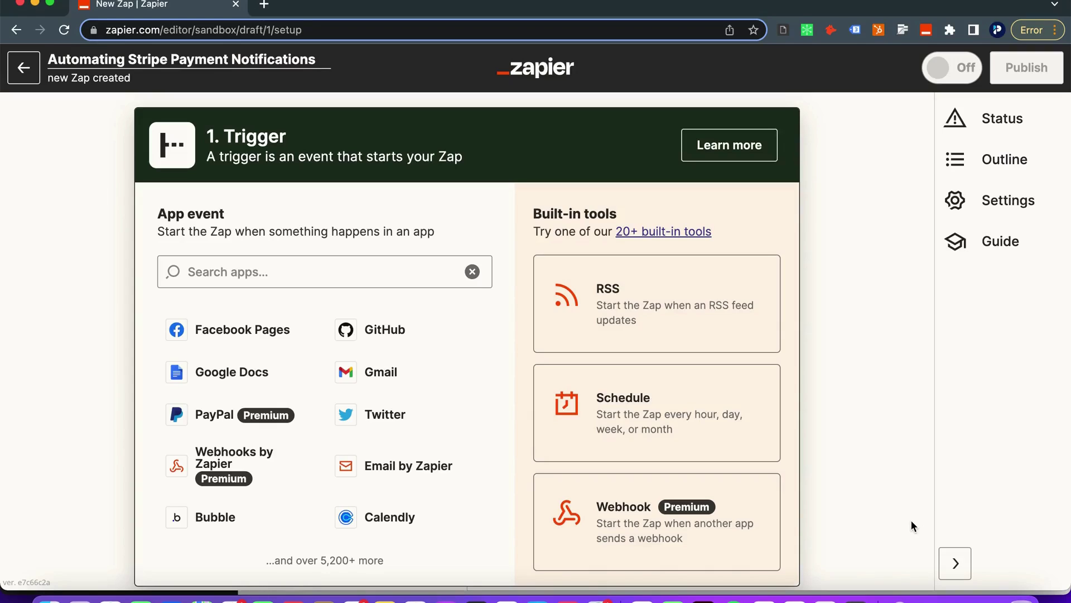
Make Stripe's New Payment event the Zap's trigger
click(351, 270)
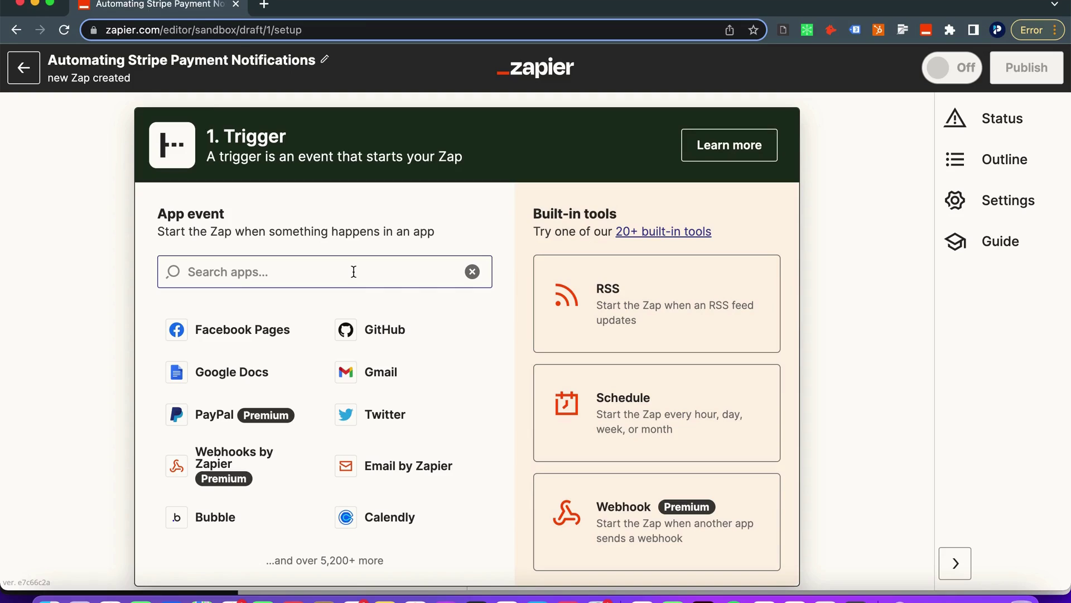
text(s)
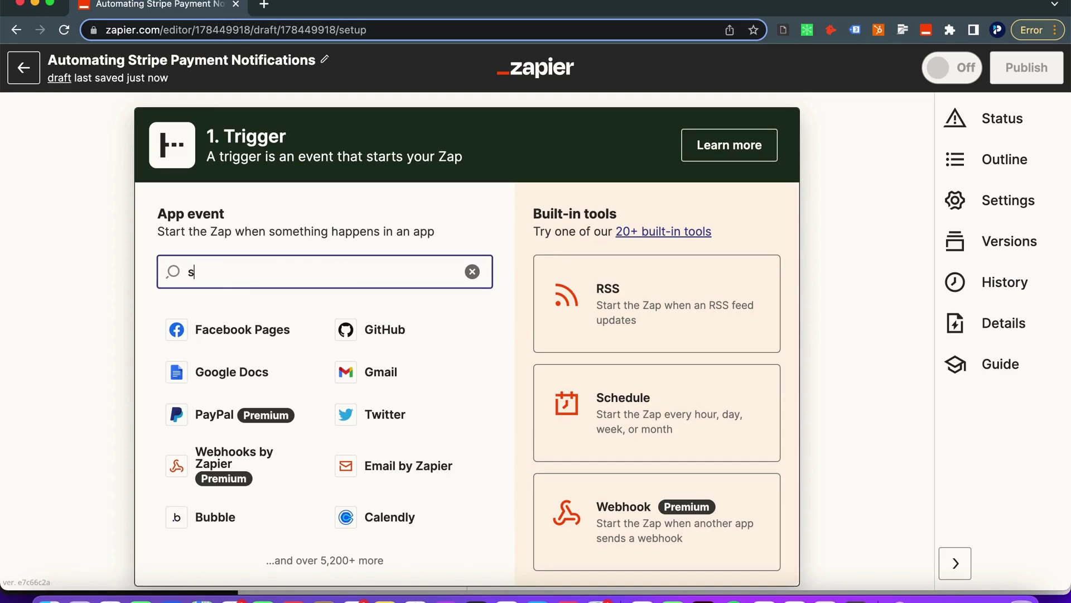
text(tripe)
click(291, 332)
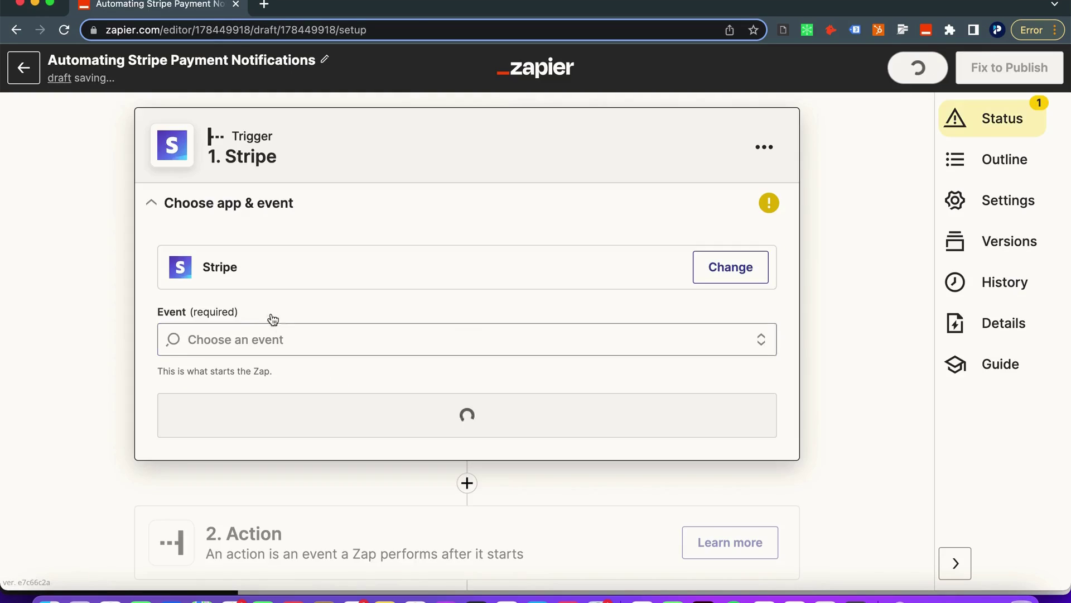
click(271, 344)
scroll(283, 435, down, 2)
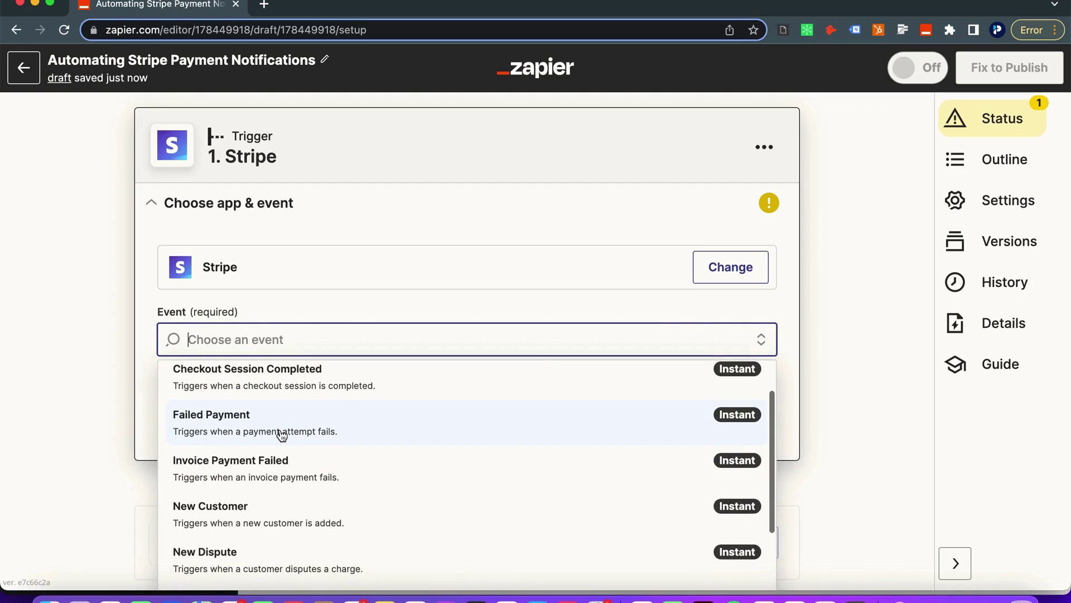
scroll(282, 435, down, 5)
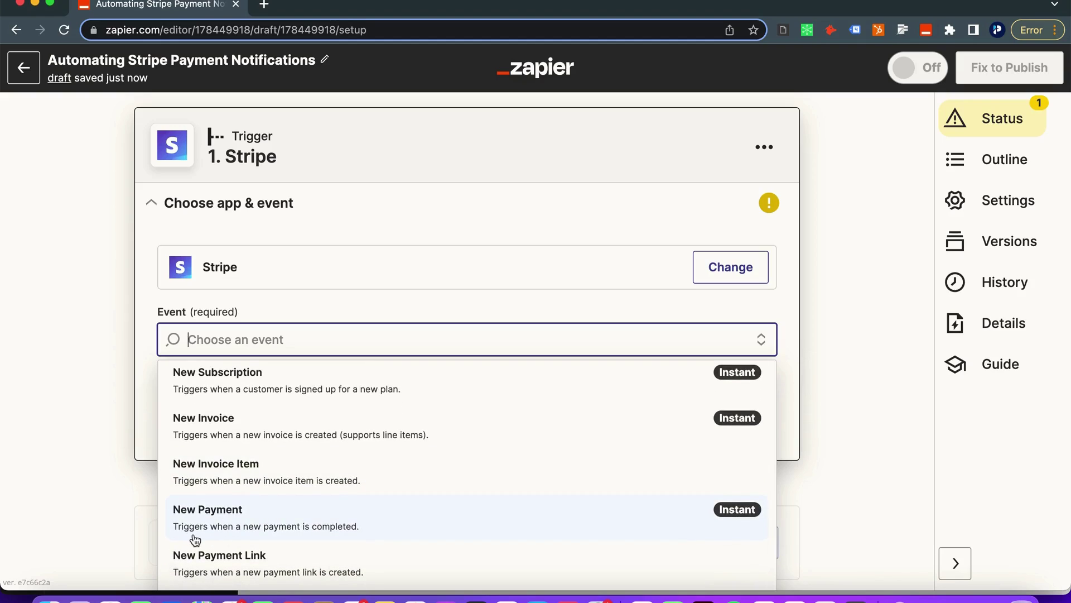
click(385, 526)
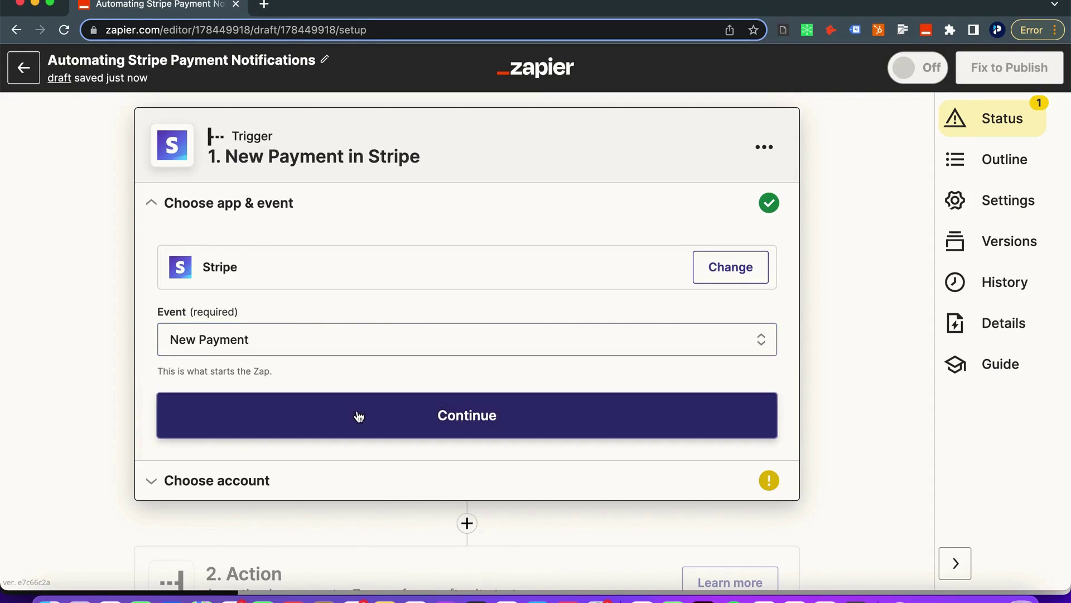
Connect the Stripe account and run the trigger test
click(359, 416)
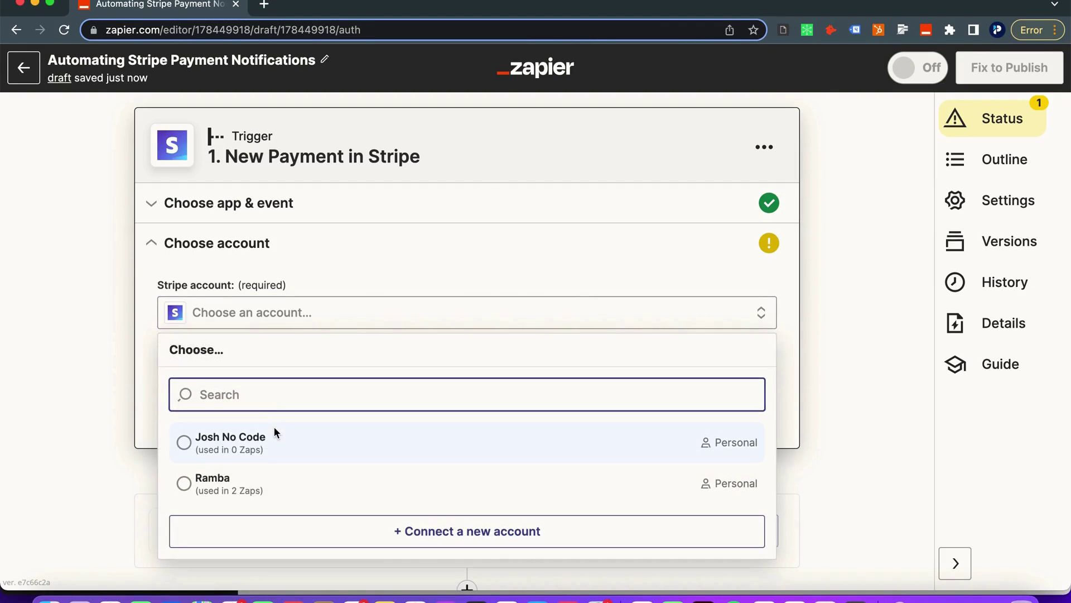
click(272, 433)
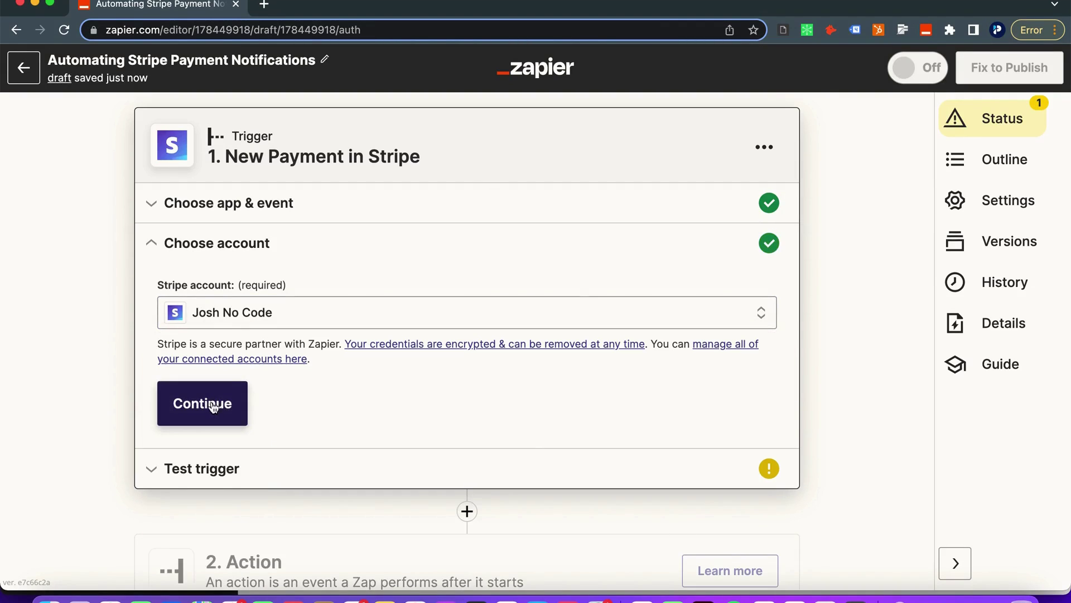
click(216, 403)
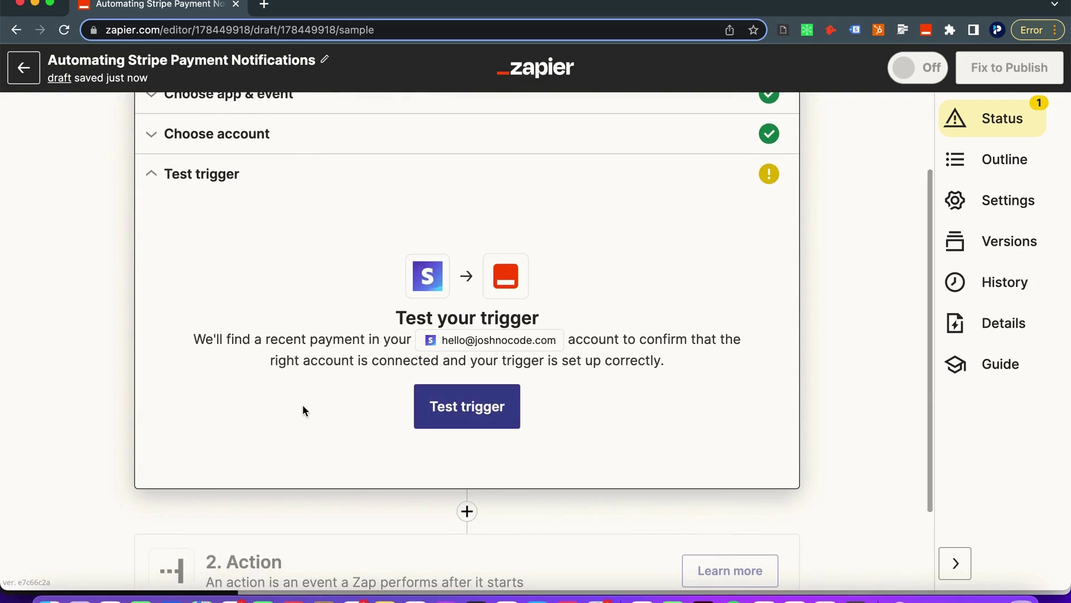
click(434, 407)
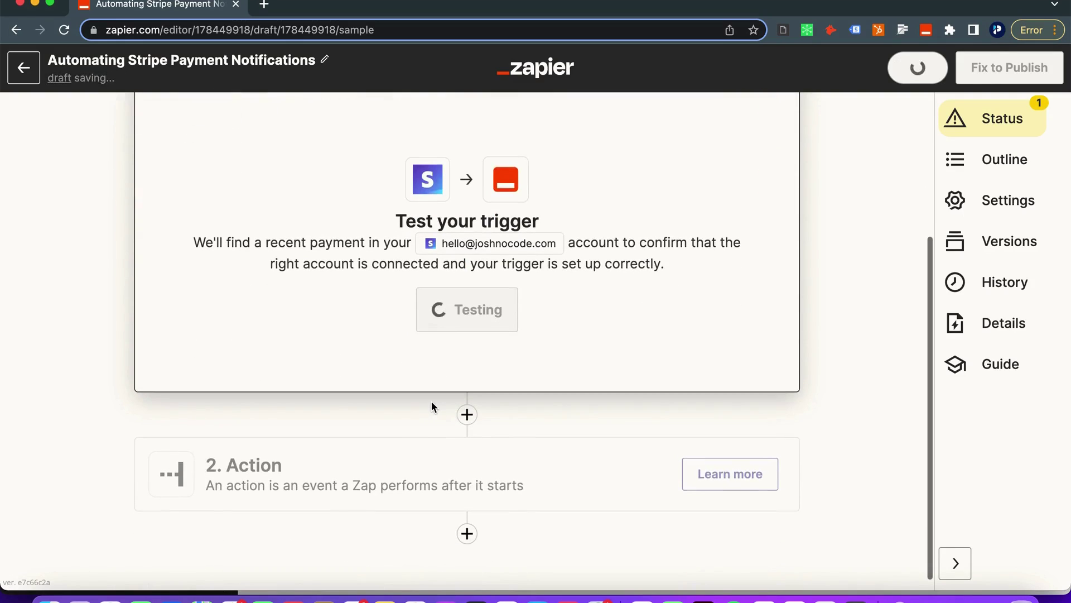
scroll(423, 381, down, 2)
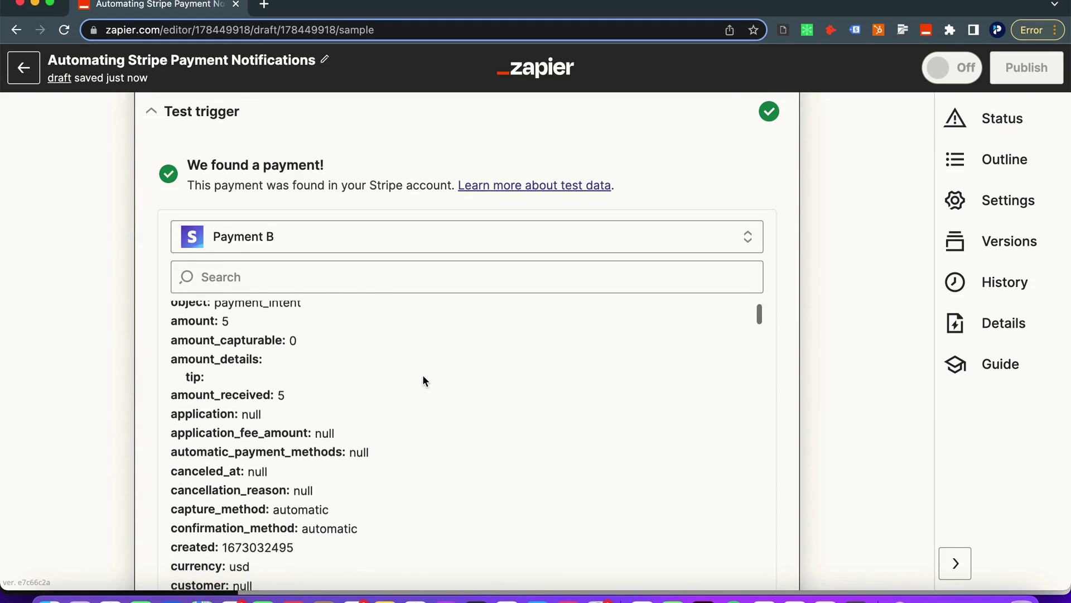
scroll(391, 385, up, 2)
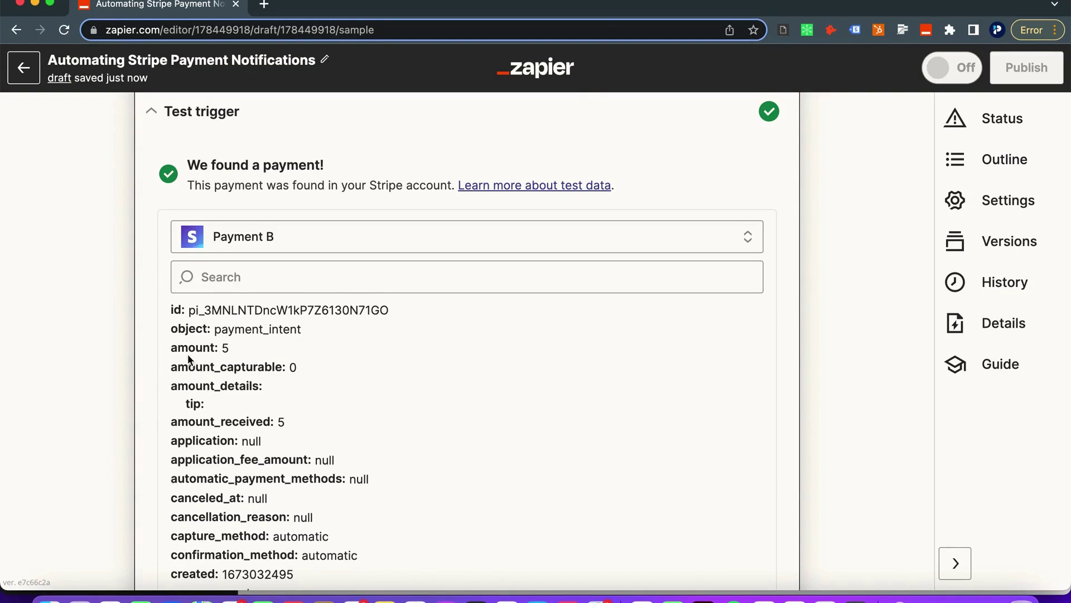
Use the $2 Payment C as the trigger's sample payment
click(239, 236)
click(274, 383)
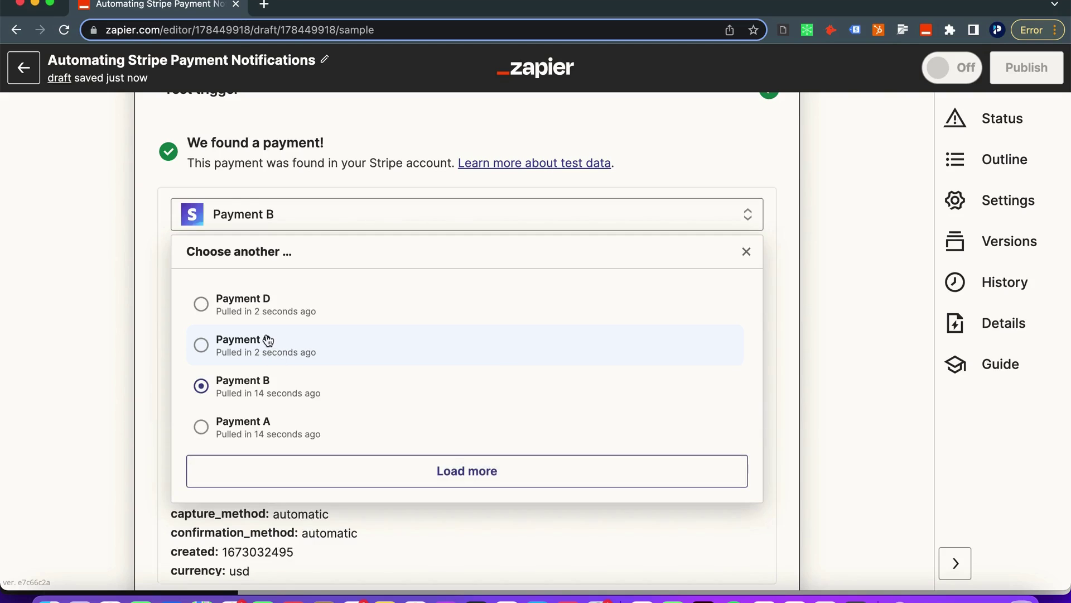
click(268, 341)
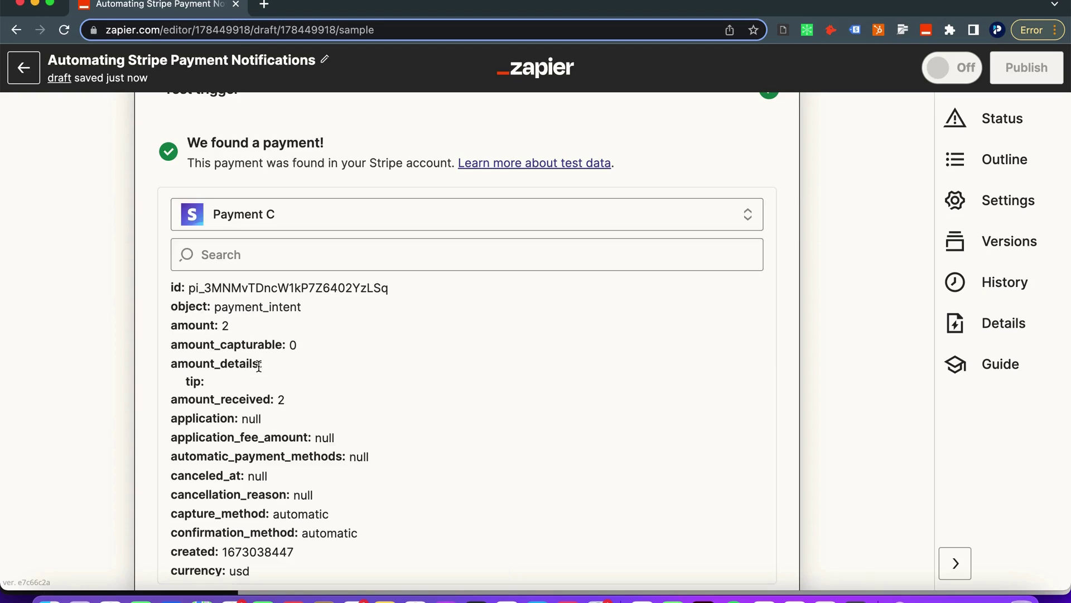
scroll(265, 397, down, 9)
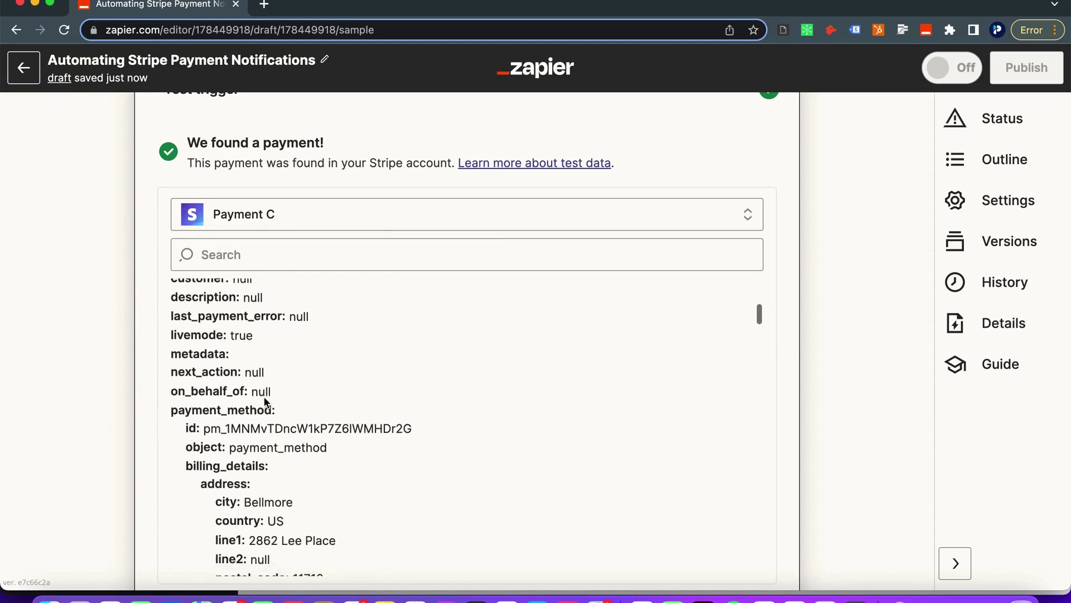
scroll(265, 397, down, 3)
scroll(118, 389, down, 5)
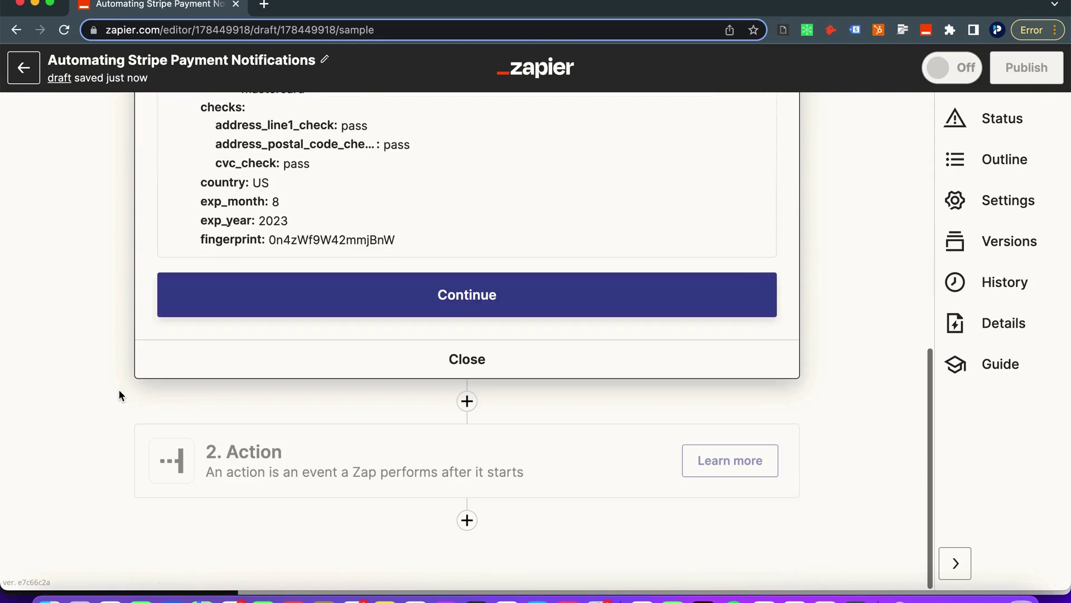
Add a Gmail Send Email action as the Zap's second step
click(223, 464)
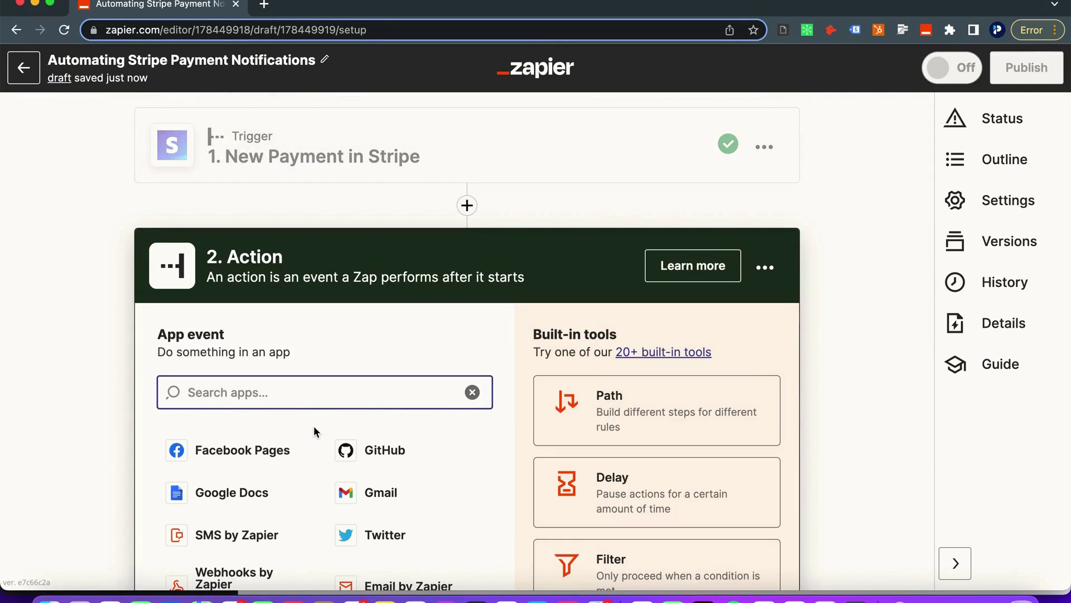
scroll(313, 427, down, 2)
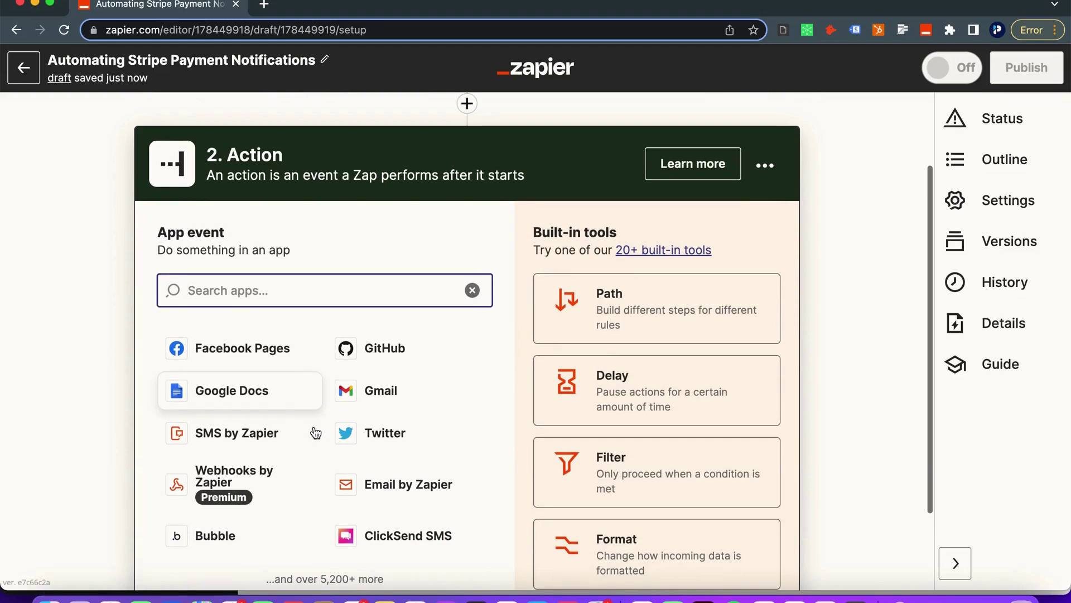
text(sm)
key(BackSpace)
key(BackSpace)
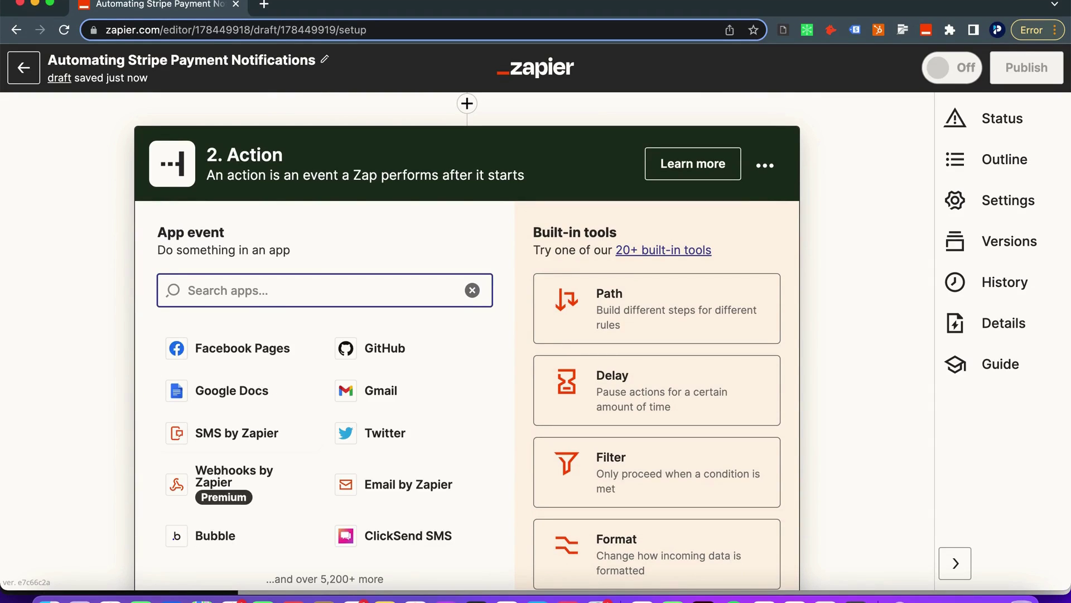
click(376, 384)
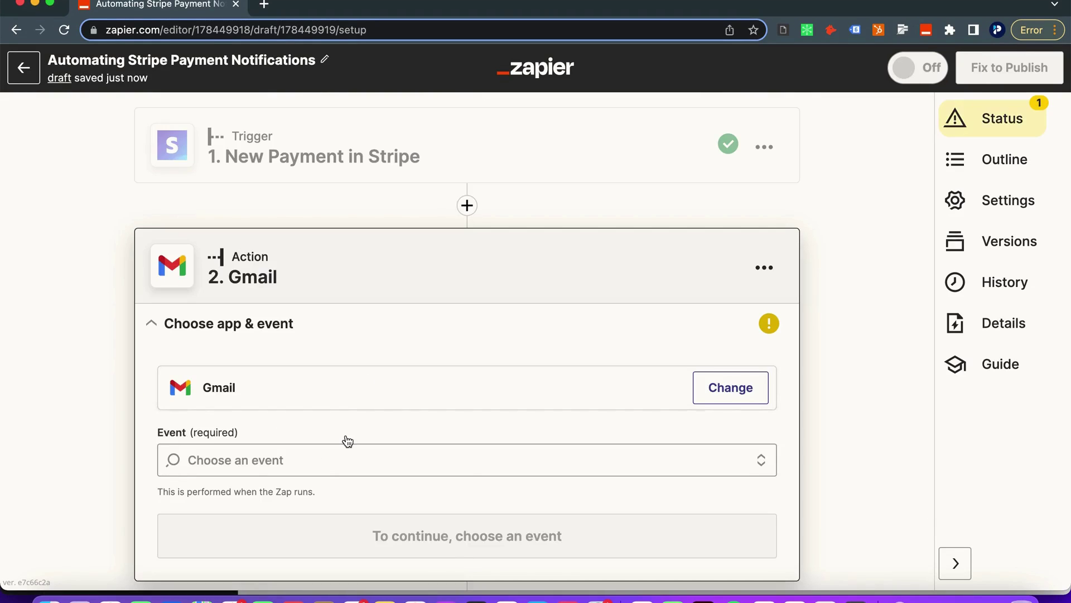
click(338, 396)
scroll(296, 437, down, 3)
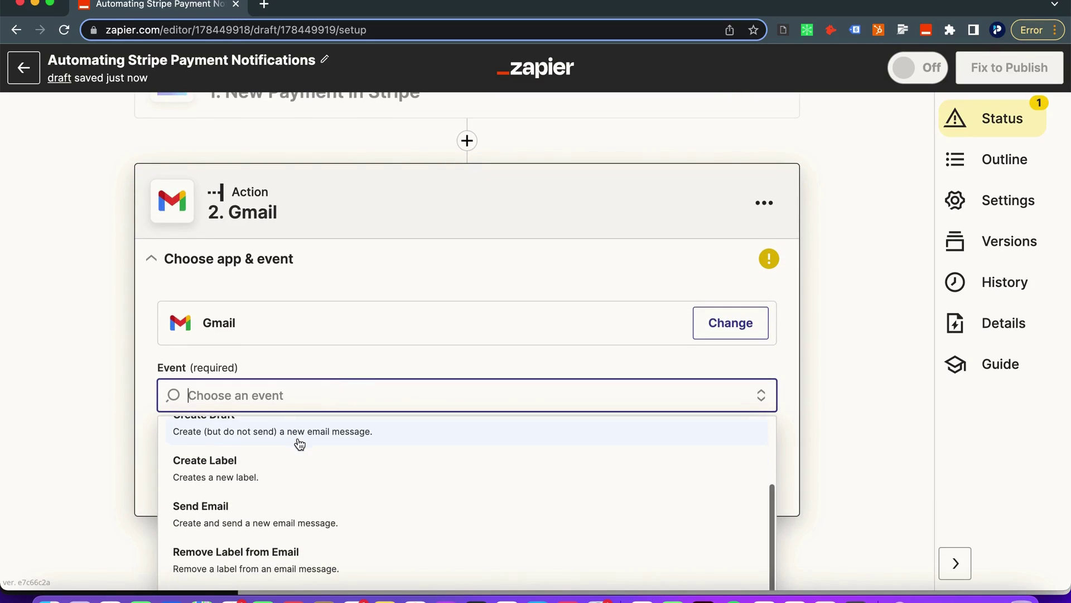
click(310, 505)
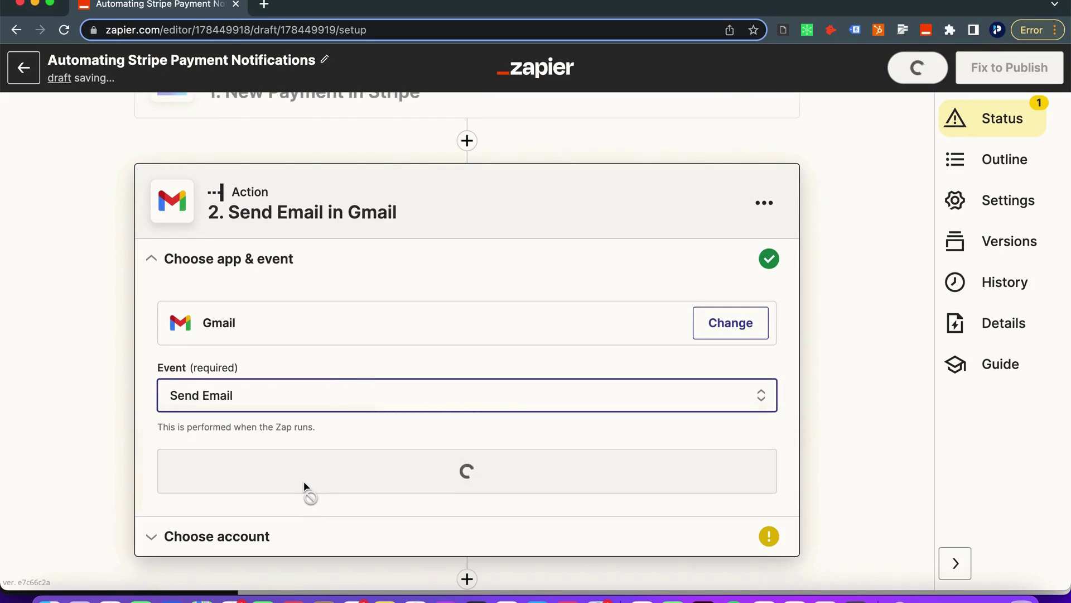
Connect the Gmail account to send from and bring up the email fields
click(307, 489)
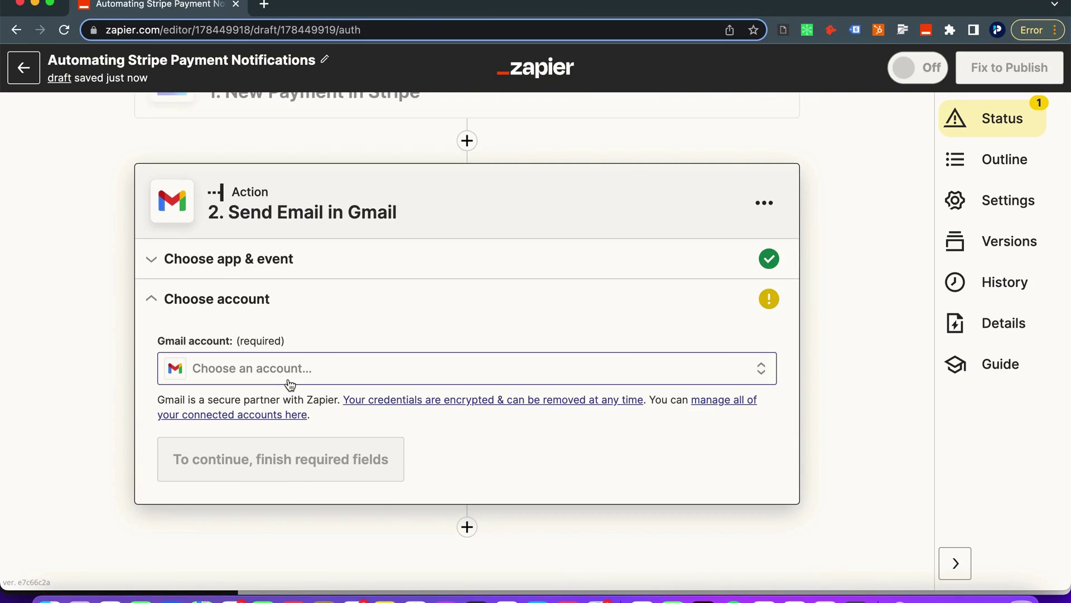
click(289, 384)
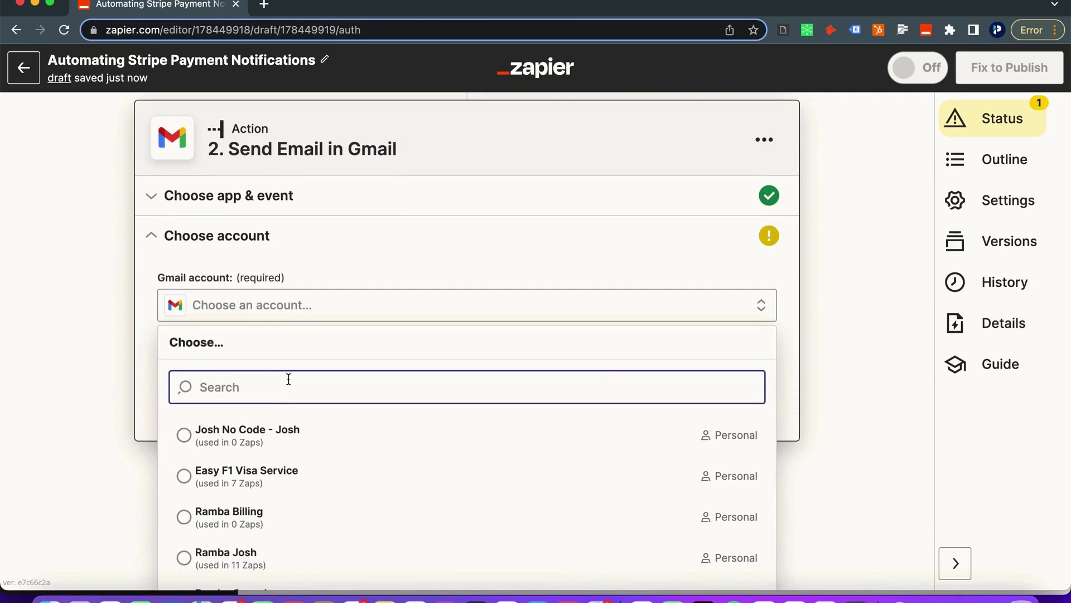
click(281, 439)
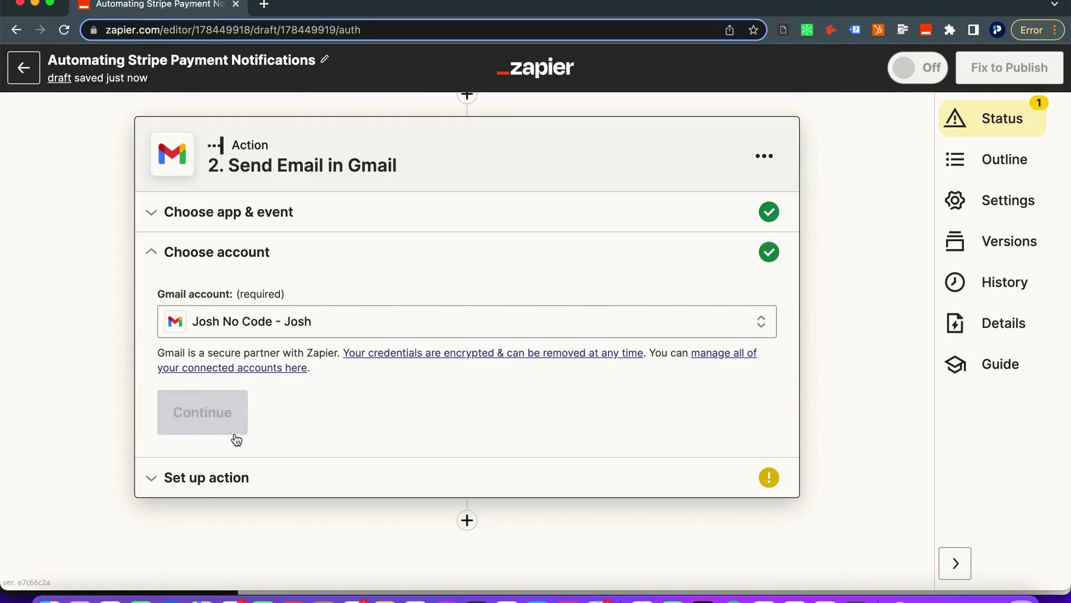
click(235, 429)
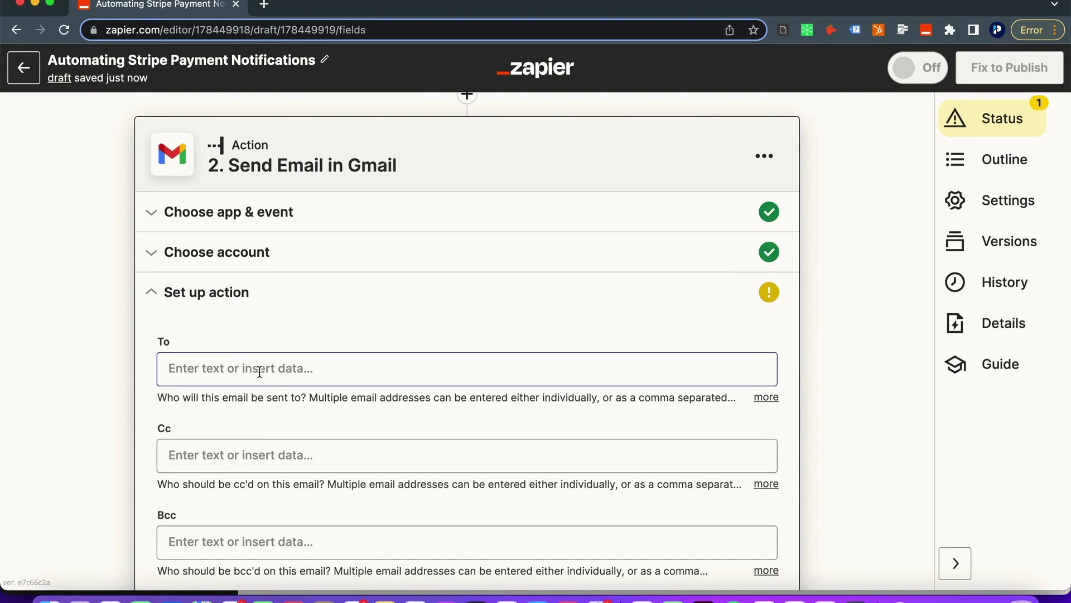
Enter the recipient's e-mail address in the To field
click(259, 367)
text(josh)
key(BackSpace)
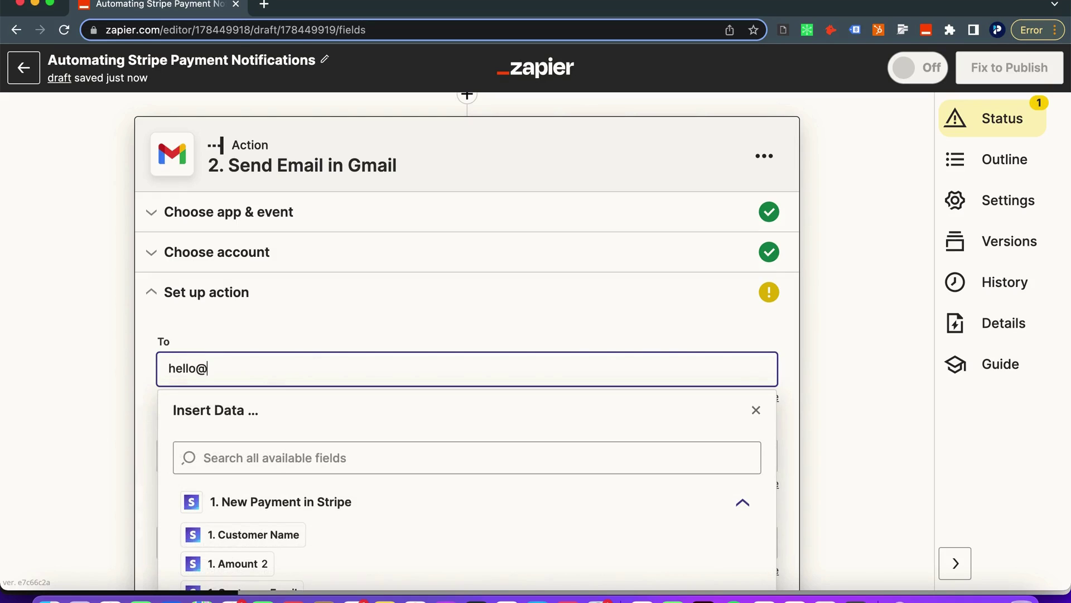
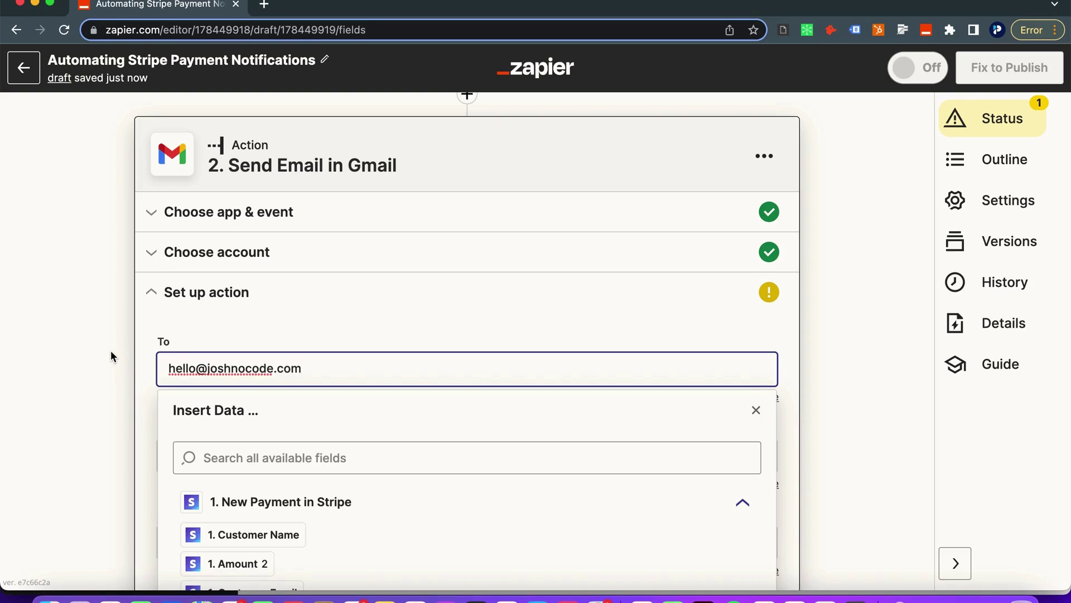
click(124, 366)
scroll(227, 471, down, 3)
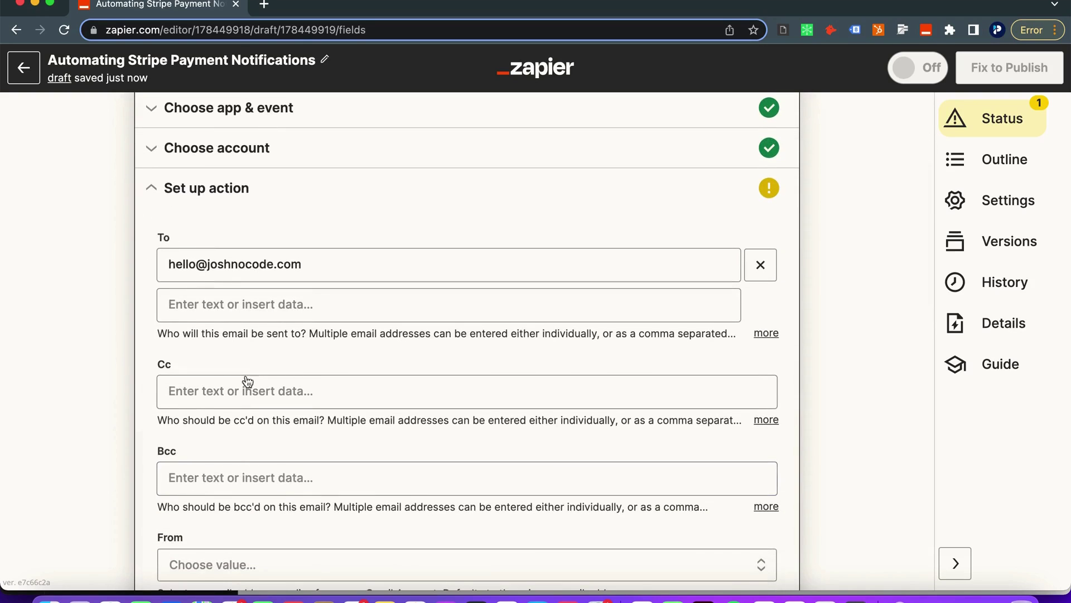
scroll(247, 416, down, 3)
Choose the account's own address as sender and enter the sender's display name
click(233, 464)
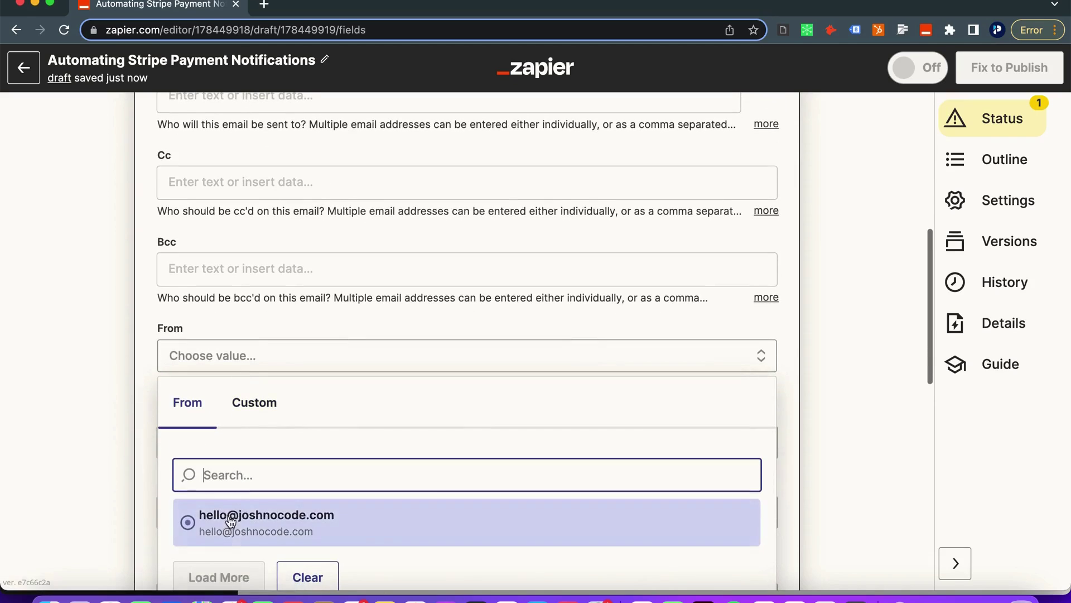
click(231, 519)
scroll(106, 418, down, 2)
click(187, 357)
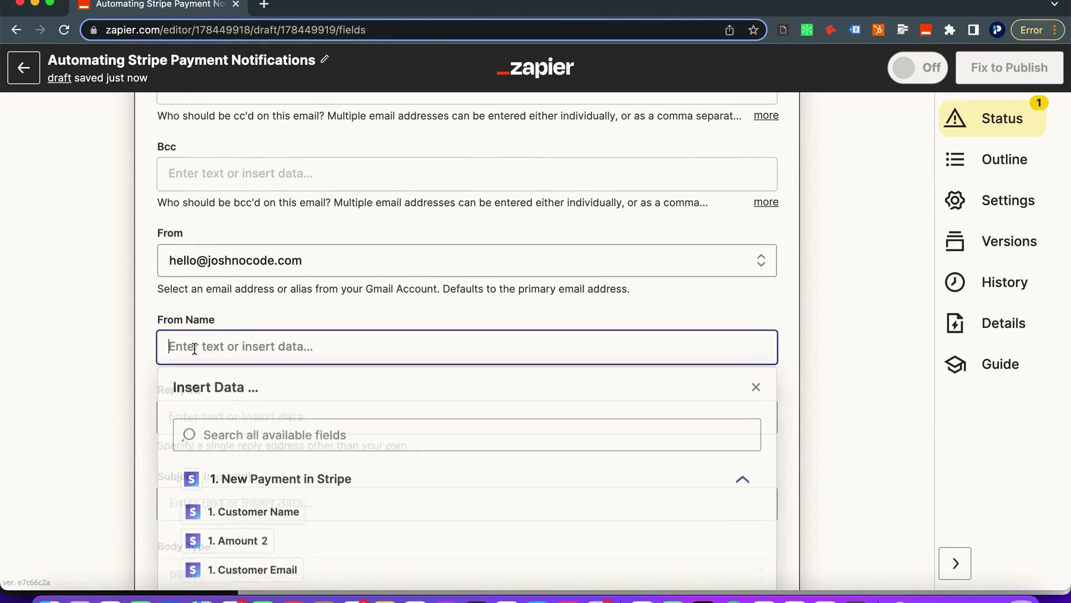
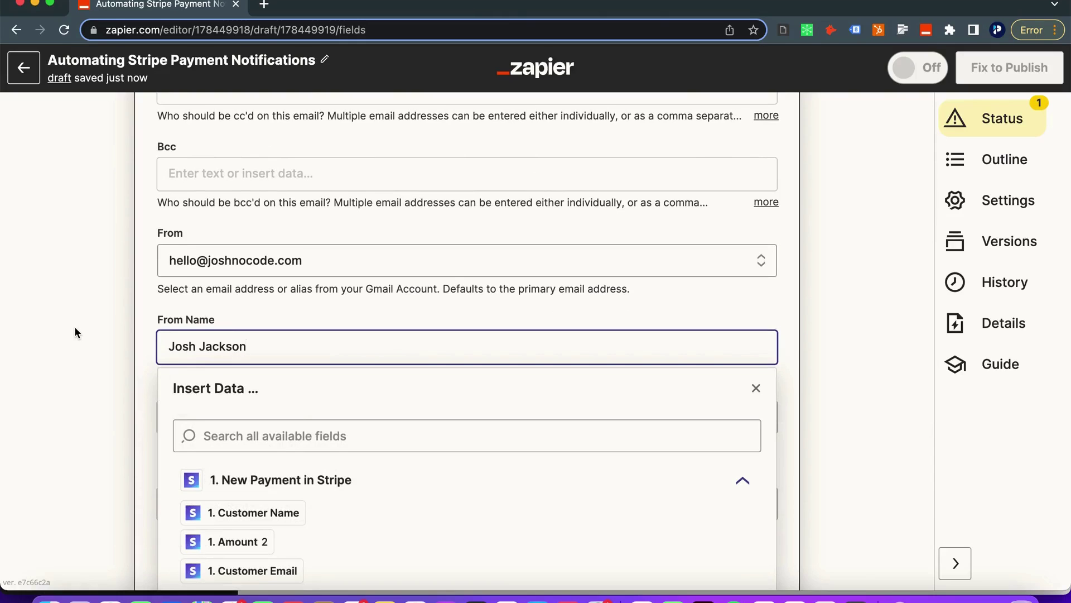
click(75, 327)
Leave Reply To empty and move on to the Subject field
scroll(75, 327, down, 4)
click(180, 202)
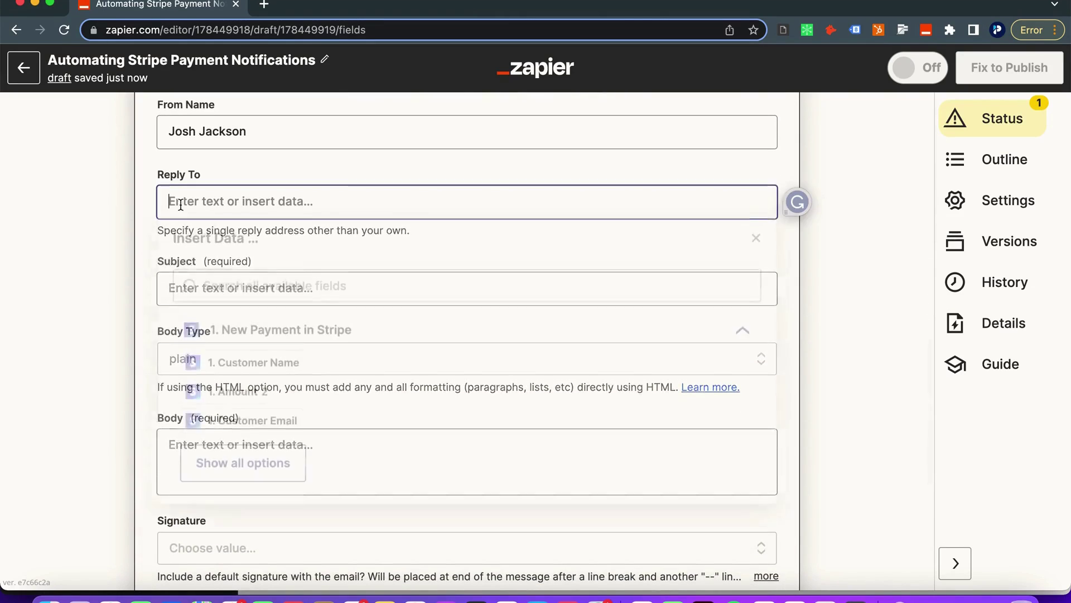
click(153, 290)
scroll(153, 289, down, 2)
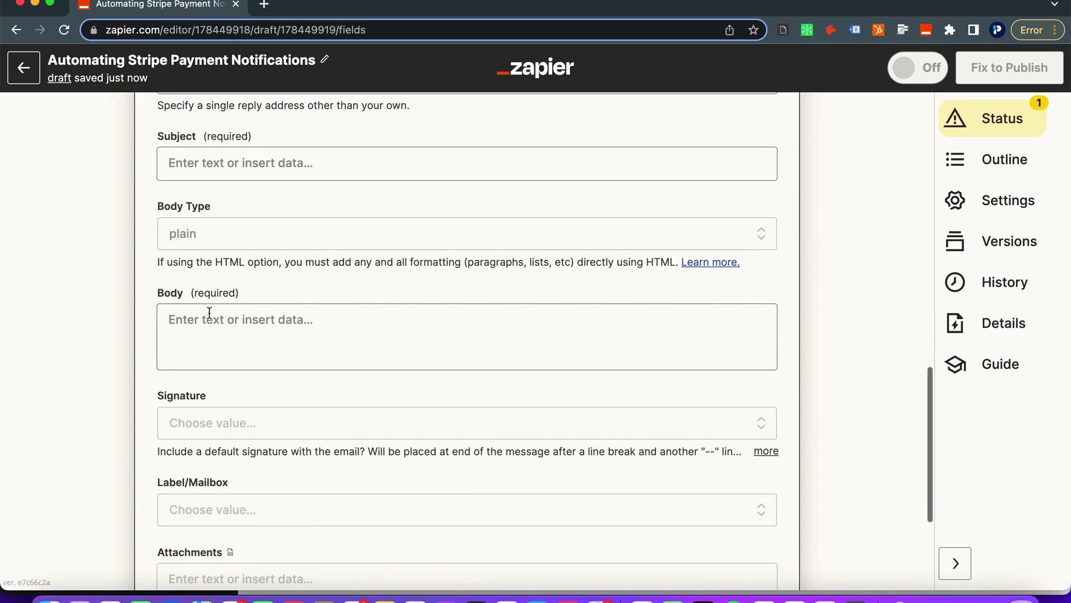
click(211, 316)
scroll(215, 312, up, 1)
click(201, 211)
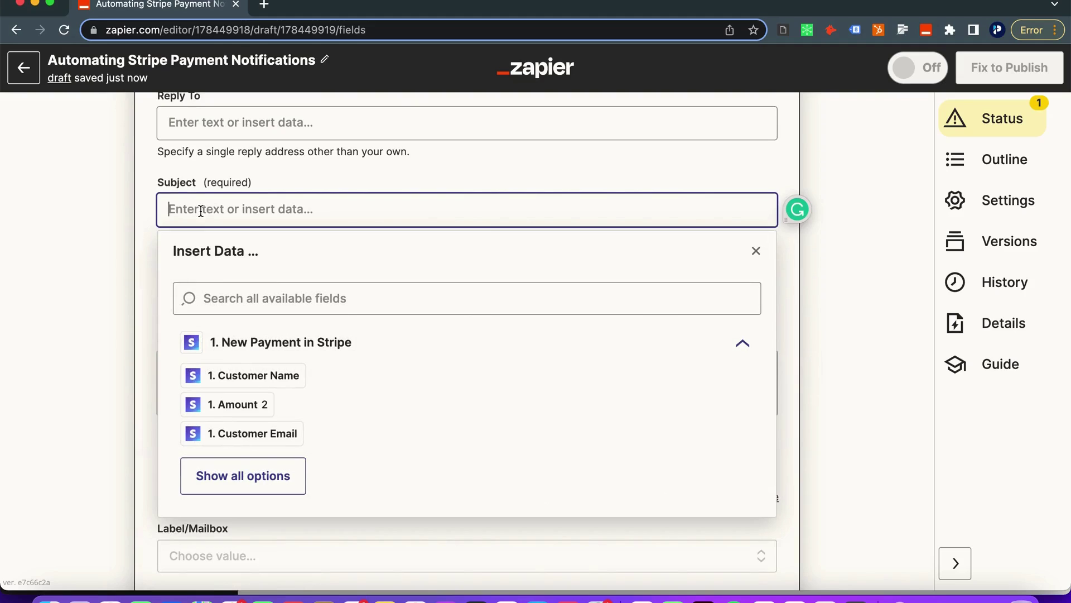
Set the subject to New Payment in Stripe followed by the Charge Billing Details Name
text(New Customer)
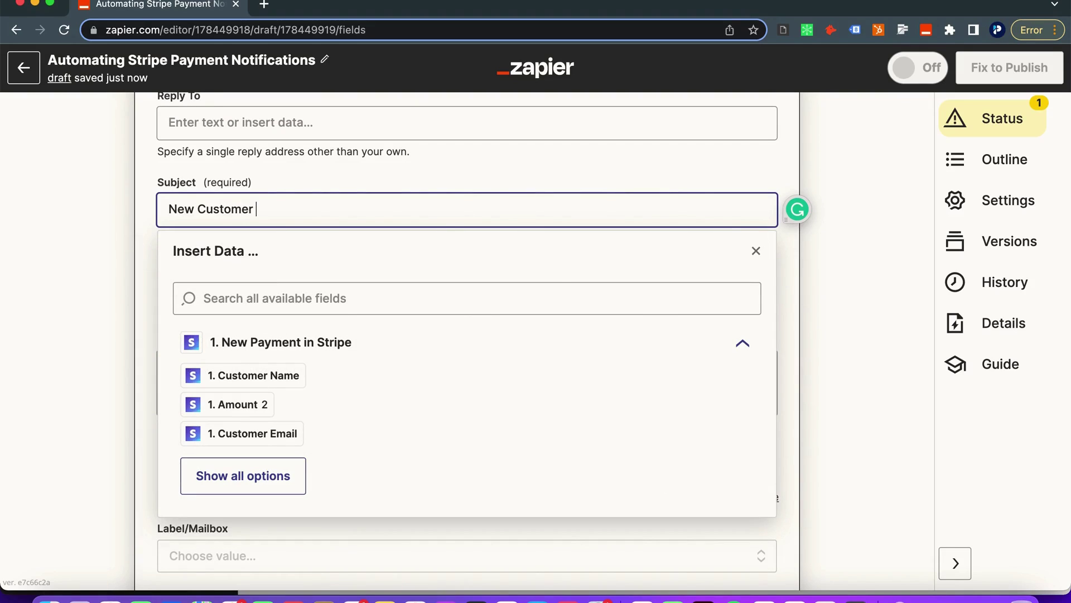
key(BackSpace)
key(BackSpace)
key(BackSpace)
key(BackSpace)
key(BackSpace)
key(BackSpace)
key(BackSpace)
key(BackSpace)
key(BackSpace)
text(Payment in Stripe)
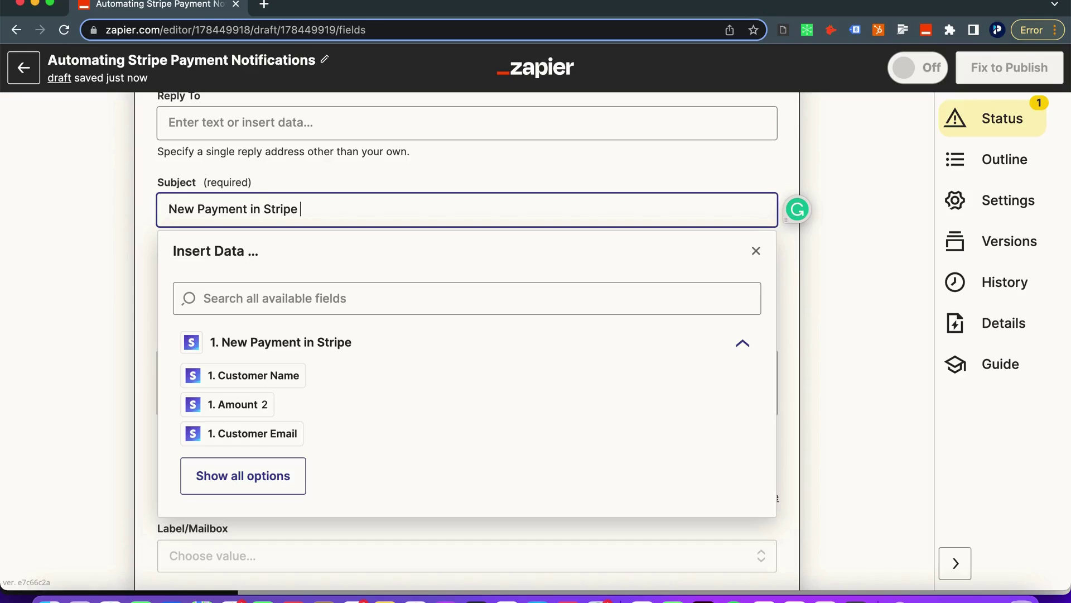
click(234, 494)
scroll(234, 415, down, 2)
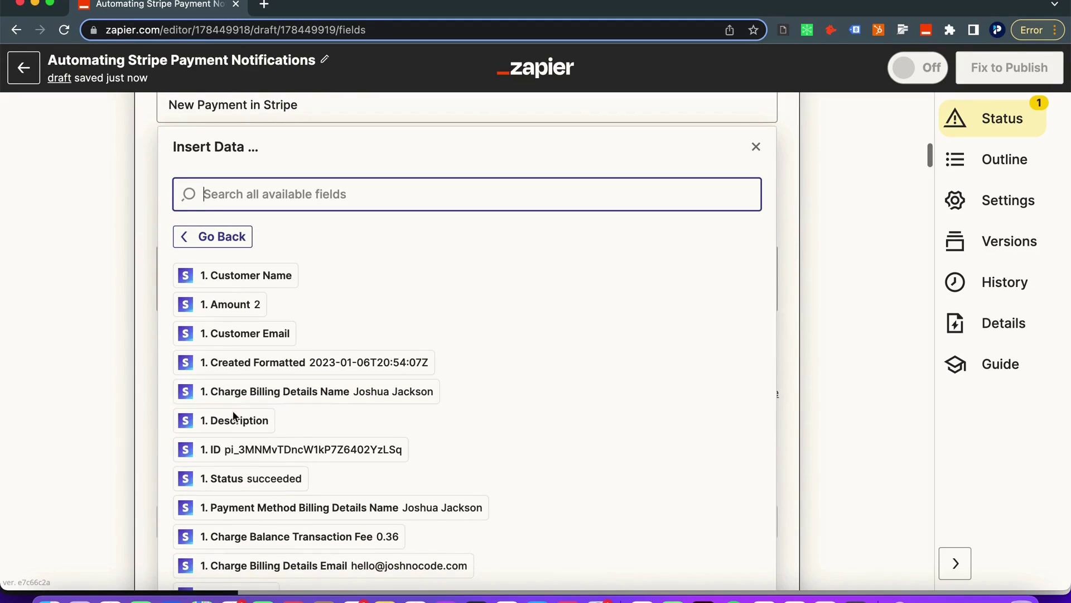
click(289, 394)
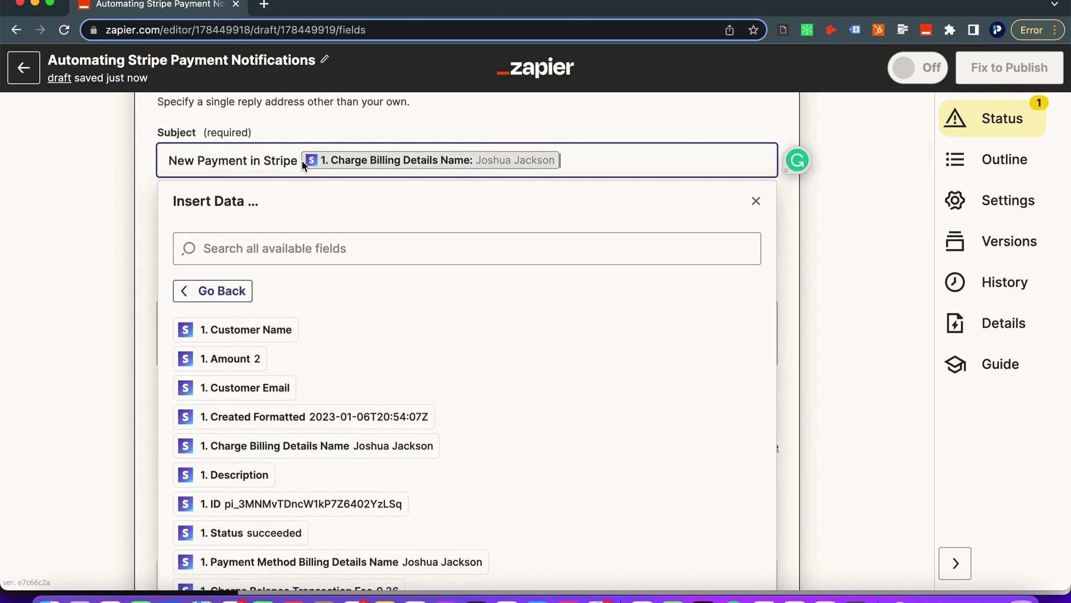
text(-)
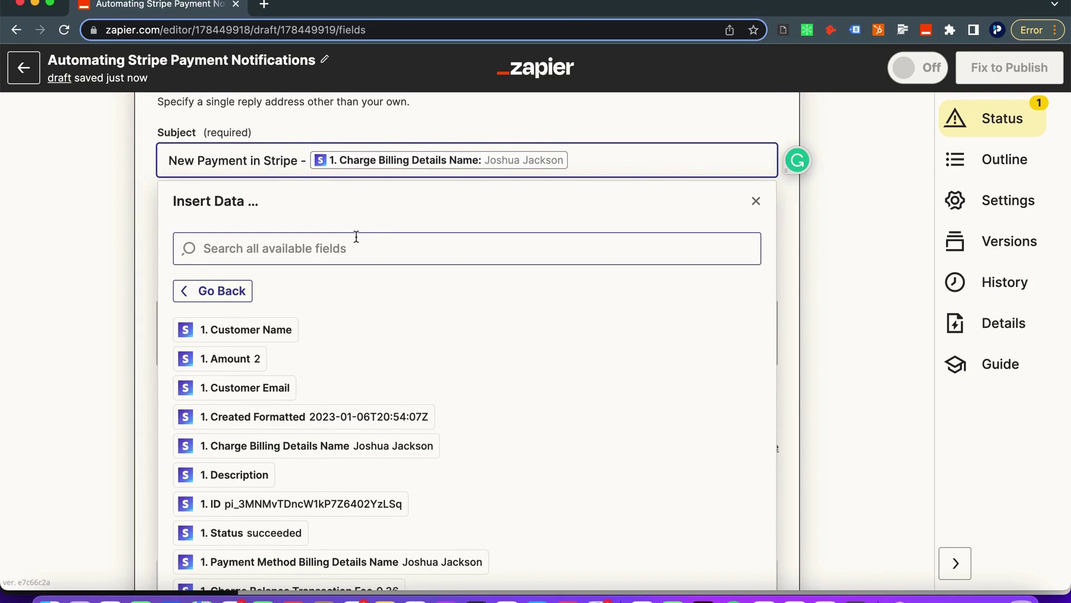
click(129, 240)
Start the body with Payment Details and a Customer Name line holding the billing name
click(204, 329)
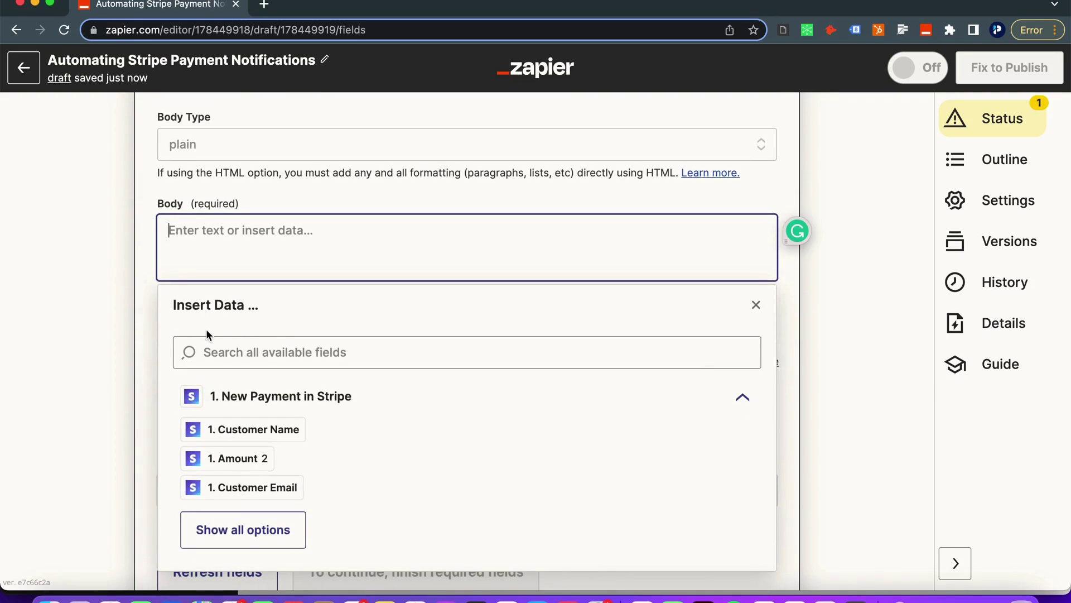
text(Payment Details)
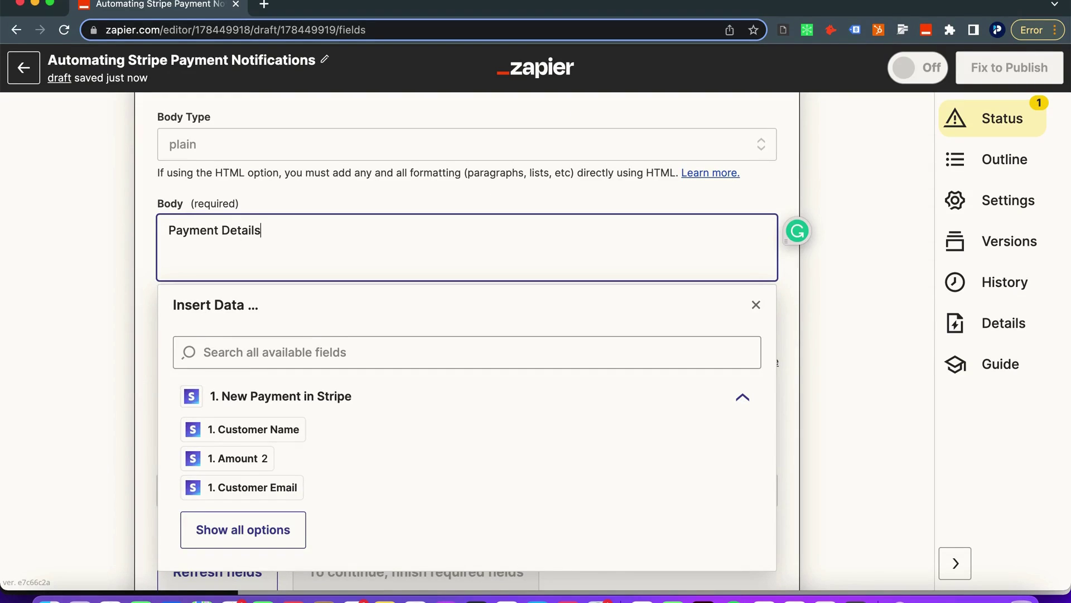
key(Return)
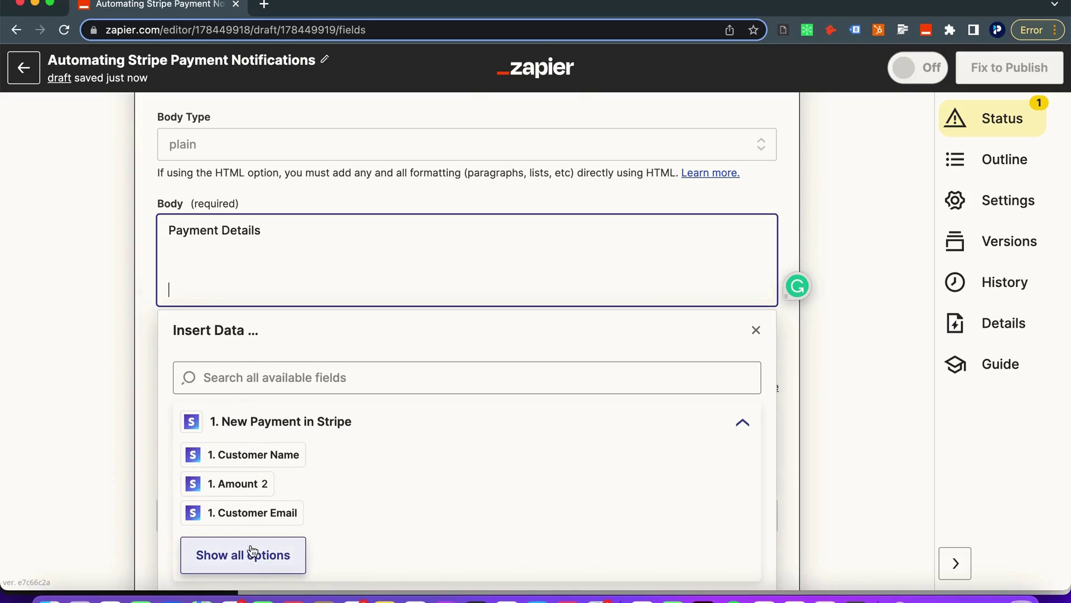
click(243, 555)
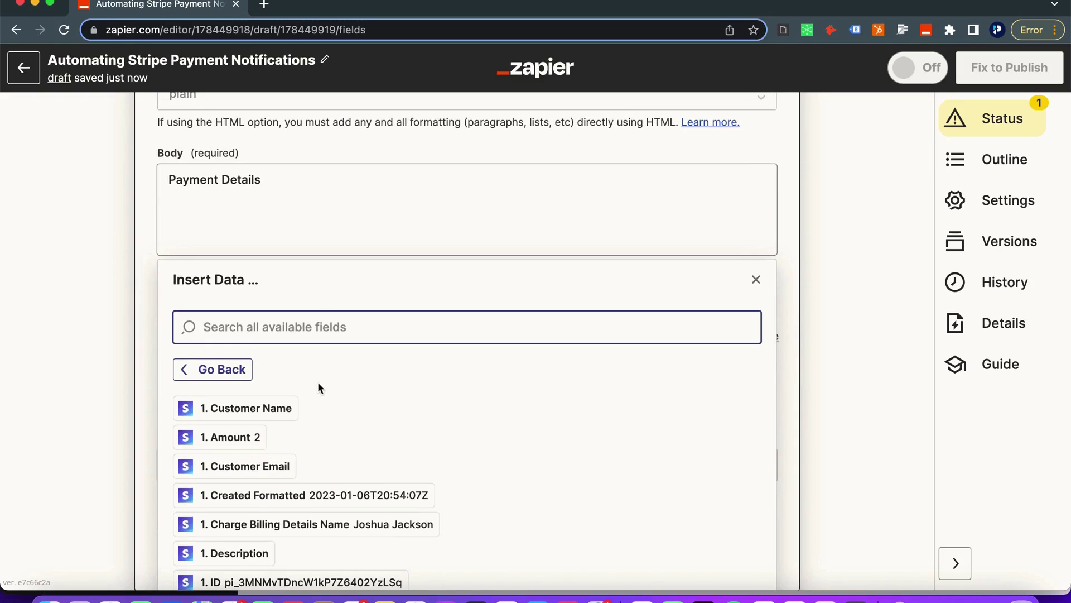
click(244, 212)
text(Customer Name:)
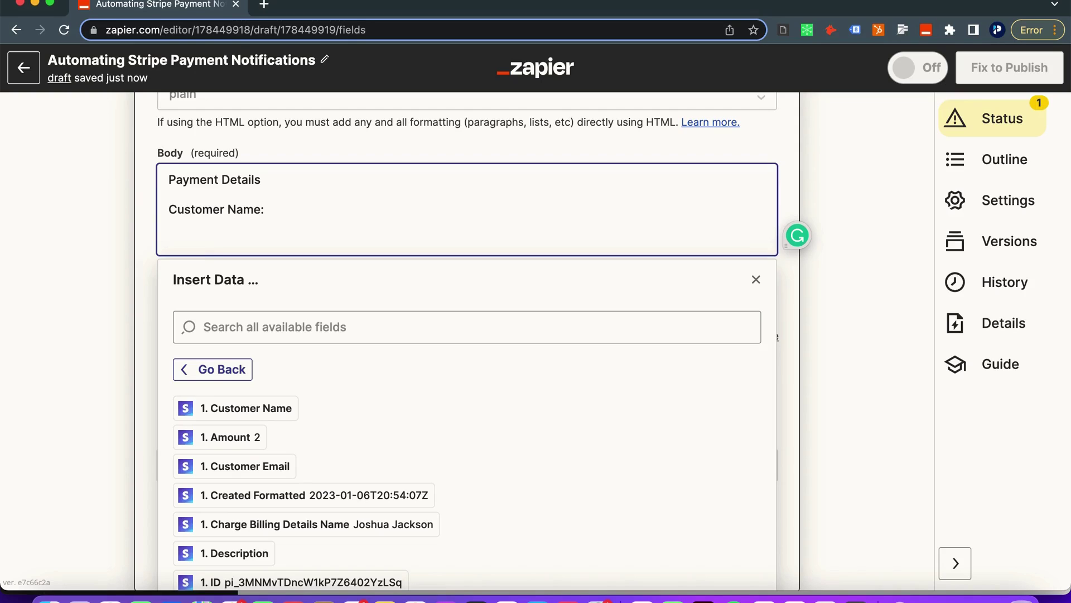
click(275, 523)
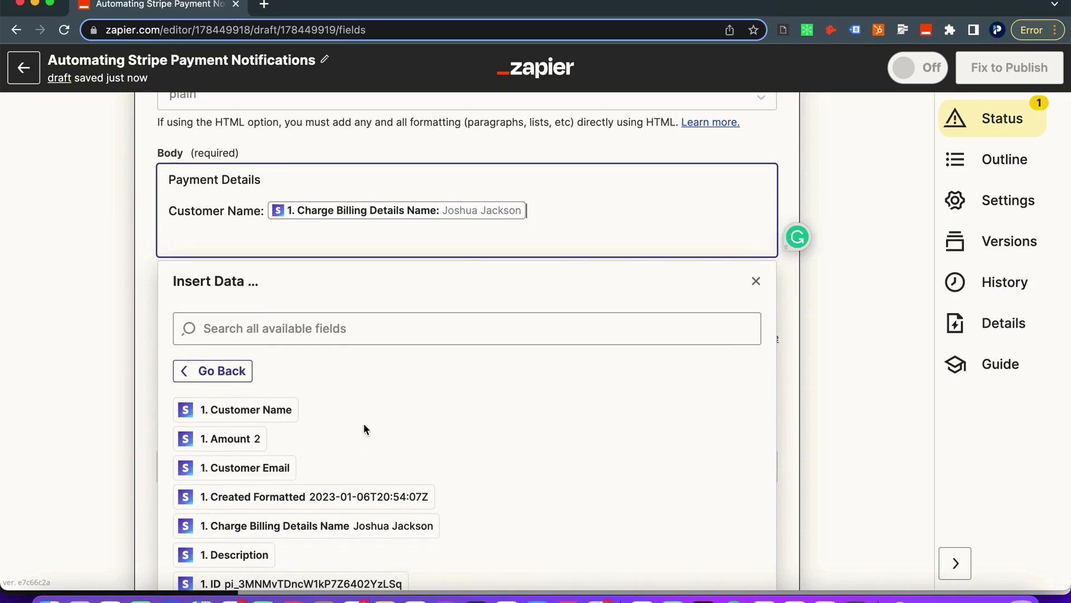
key(Return)
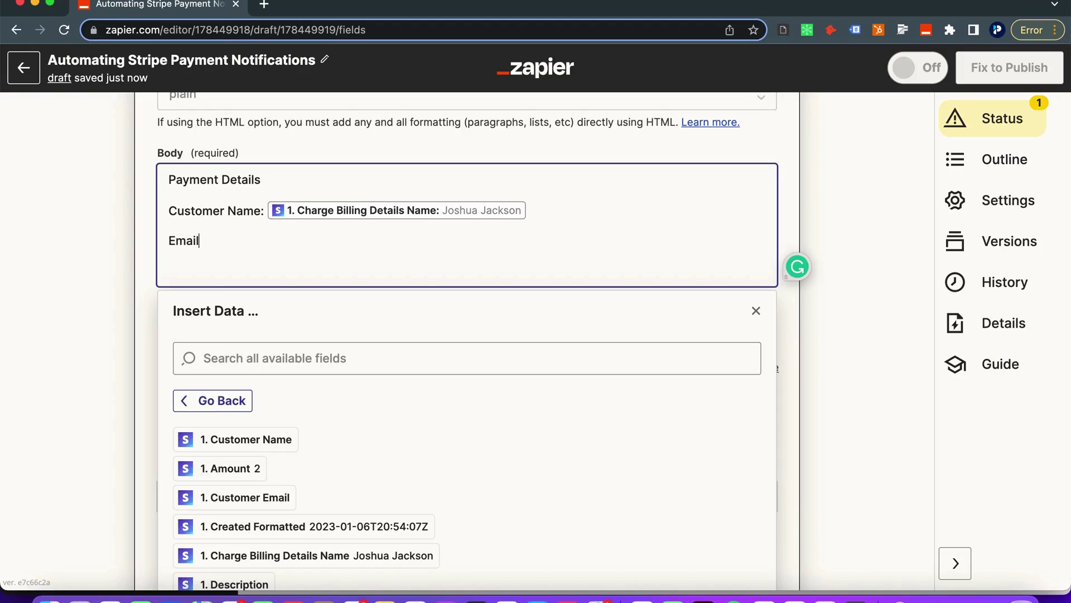
Add Email and Amount: $ lines filled with the billing email and Amount values
scroll(584, 460, down, 5)
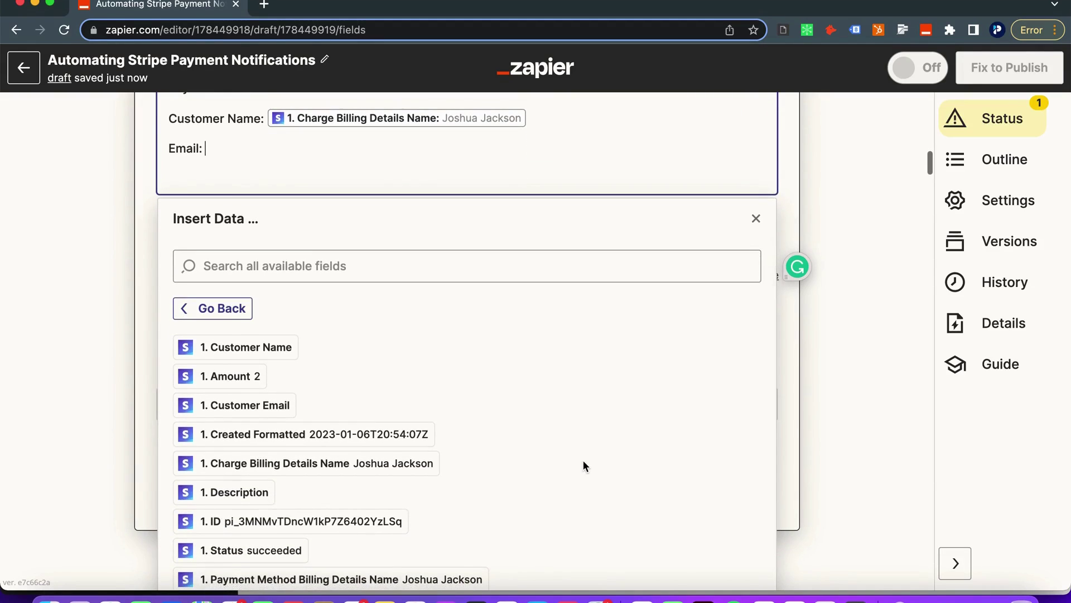
scroll(336, 465, down, 2)
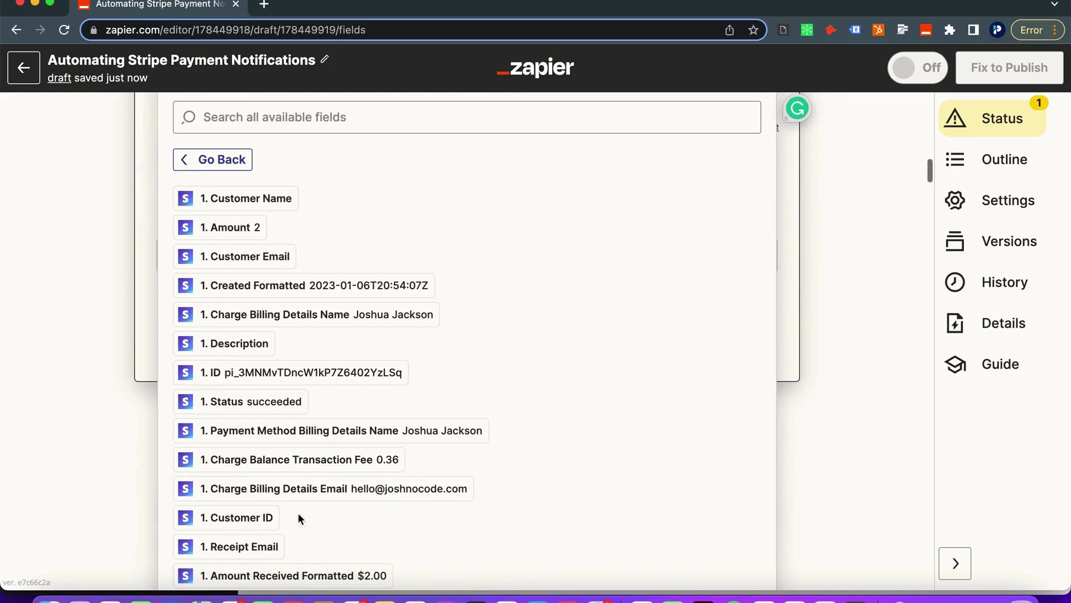
click(304, 494)
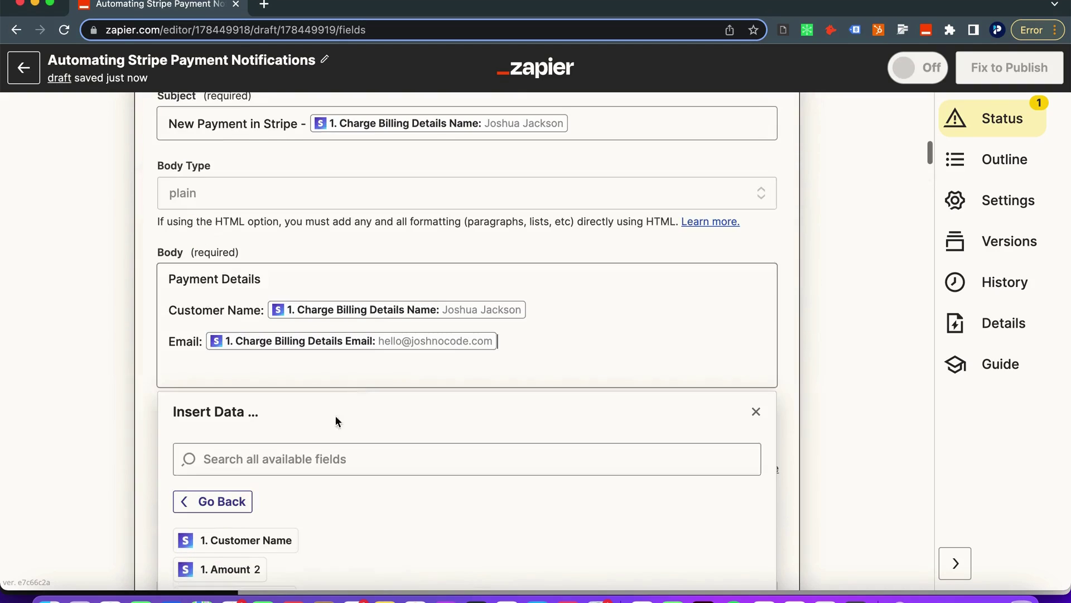
key(Return)
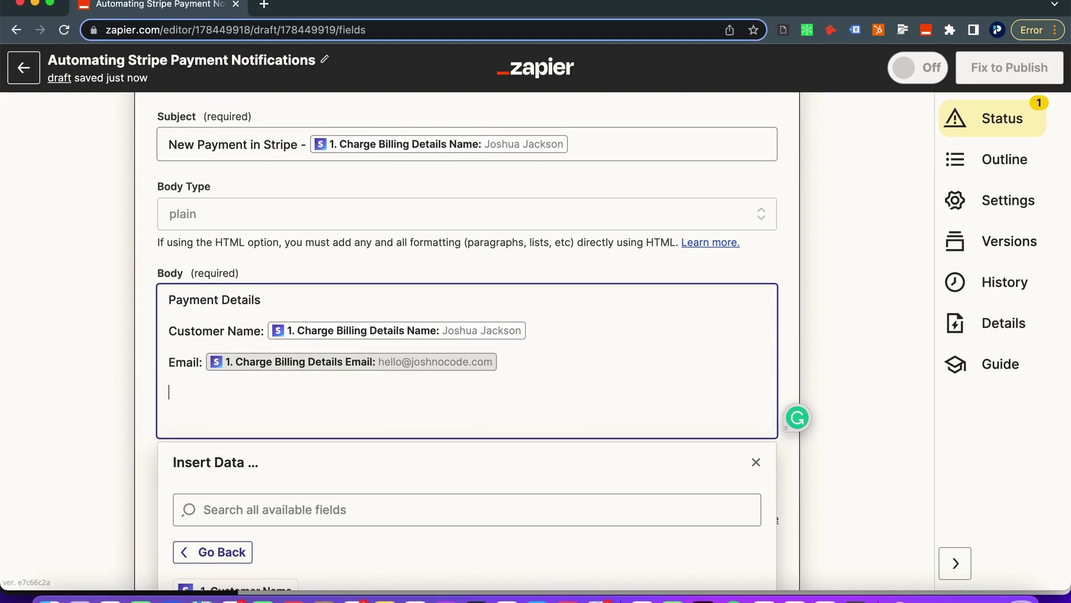
text(Amou)
key(BackSpace)
text(: $)
scroll(423, 468, down, 3)
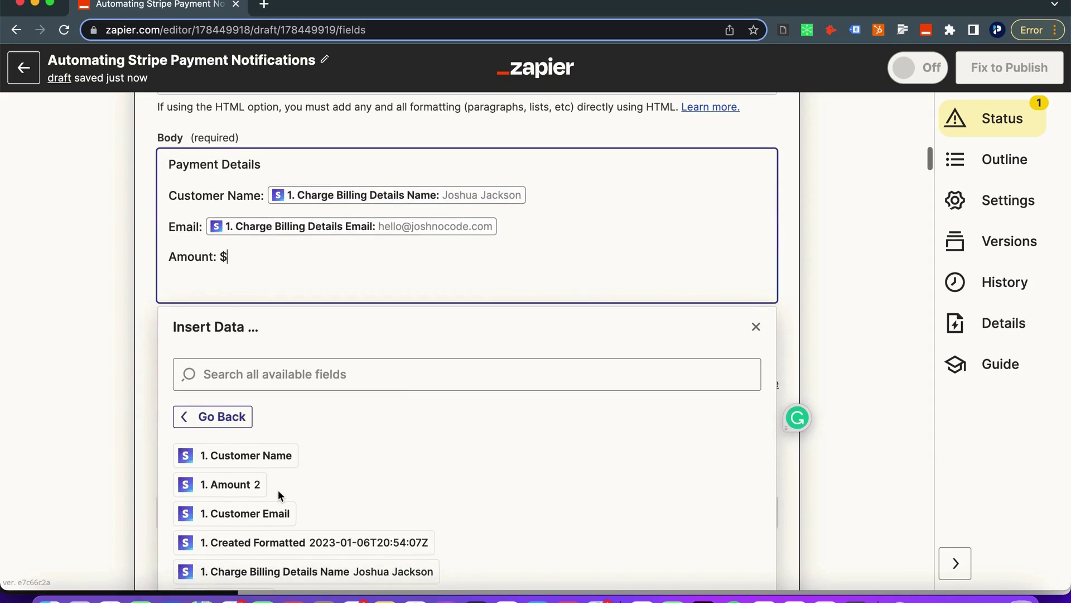
click(248, 486)
key(Return)
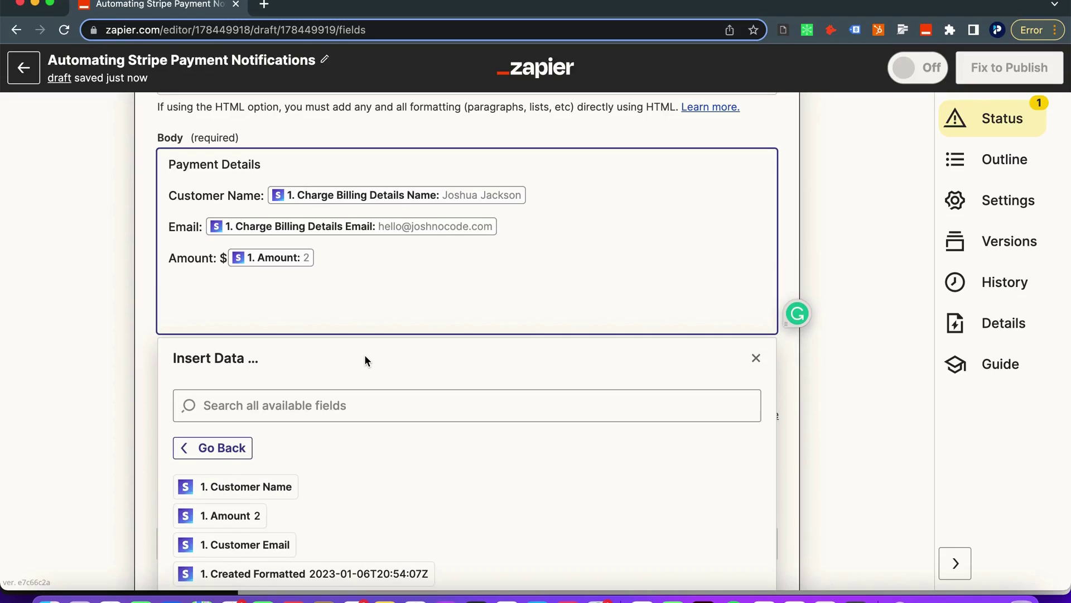
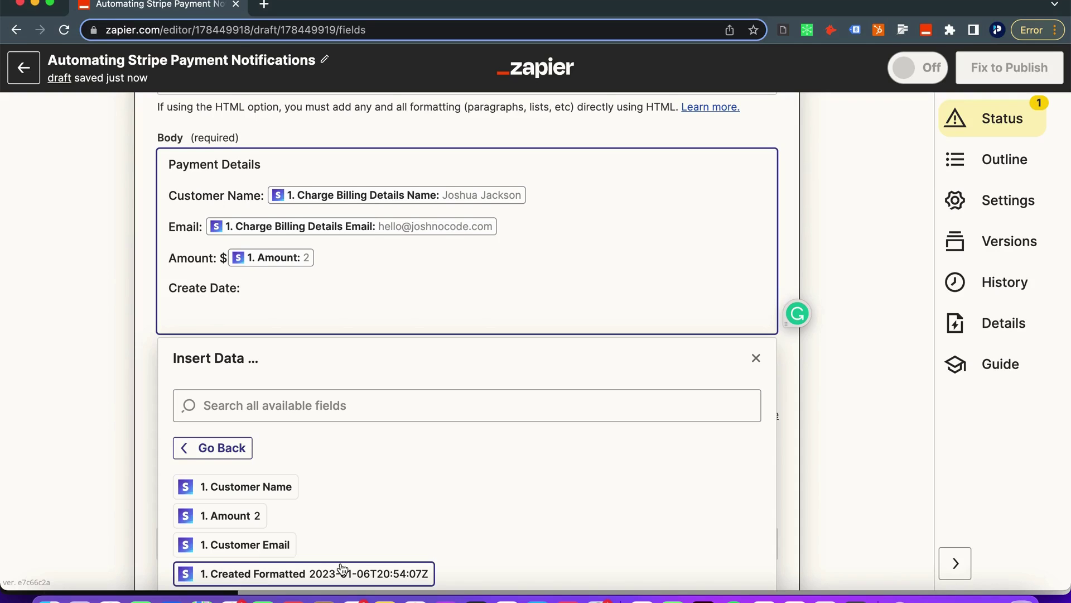
Scroll down past the Payment Details lines in the Gmail email body
scroll(347, 567, down, 2)
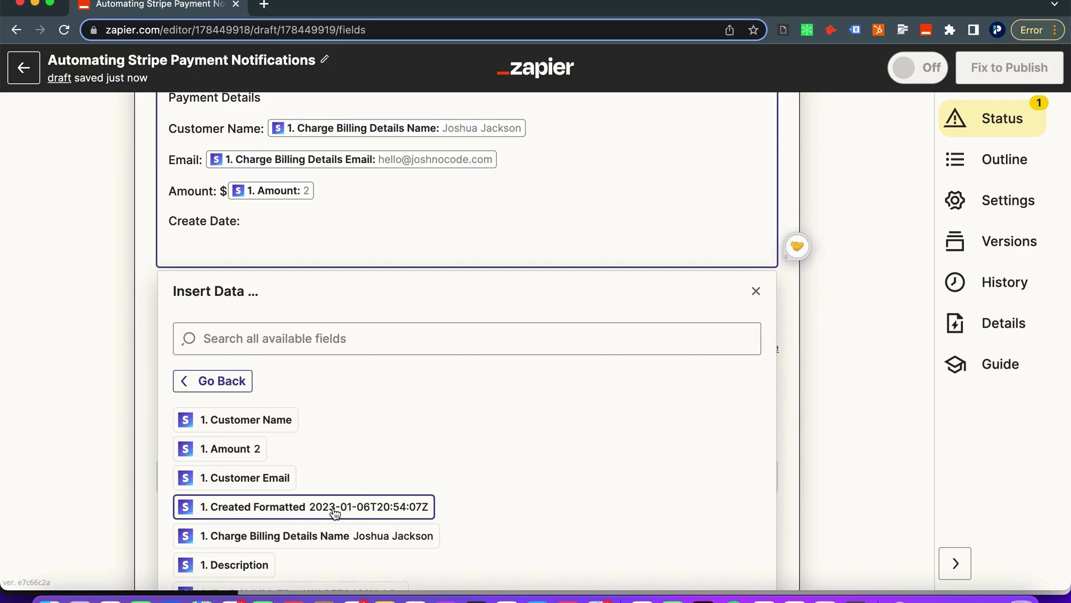
Insert a new step 2 between the Stripe trigger and Gmail, using the Format built-in tool
scroll(327, 233, up, 20)
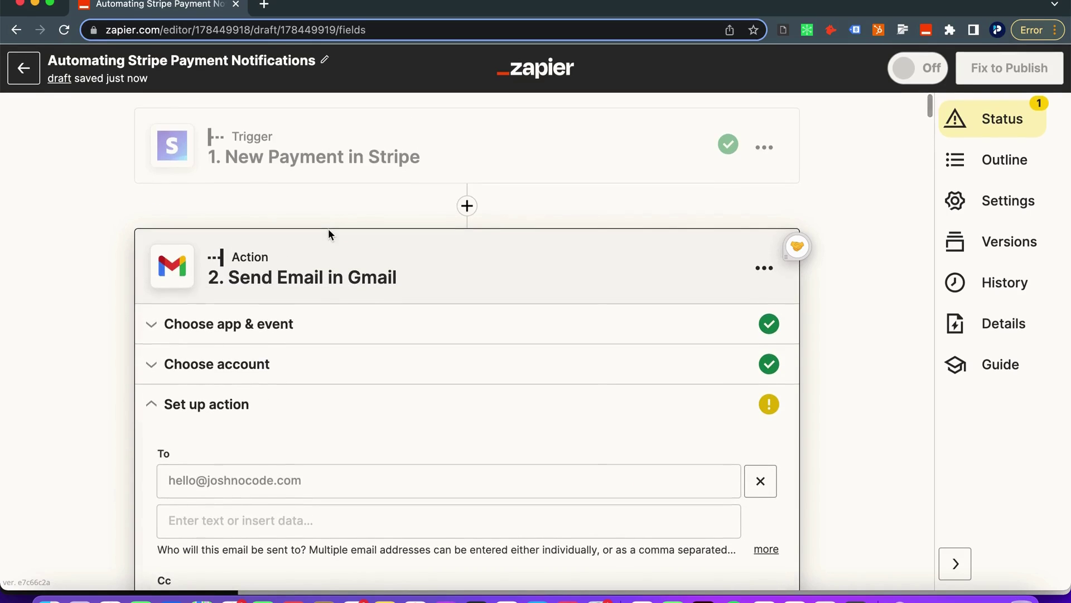
click(467, 206)
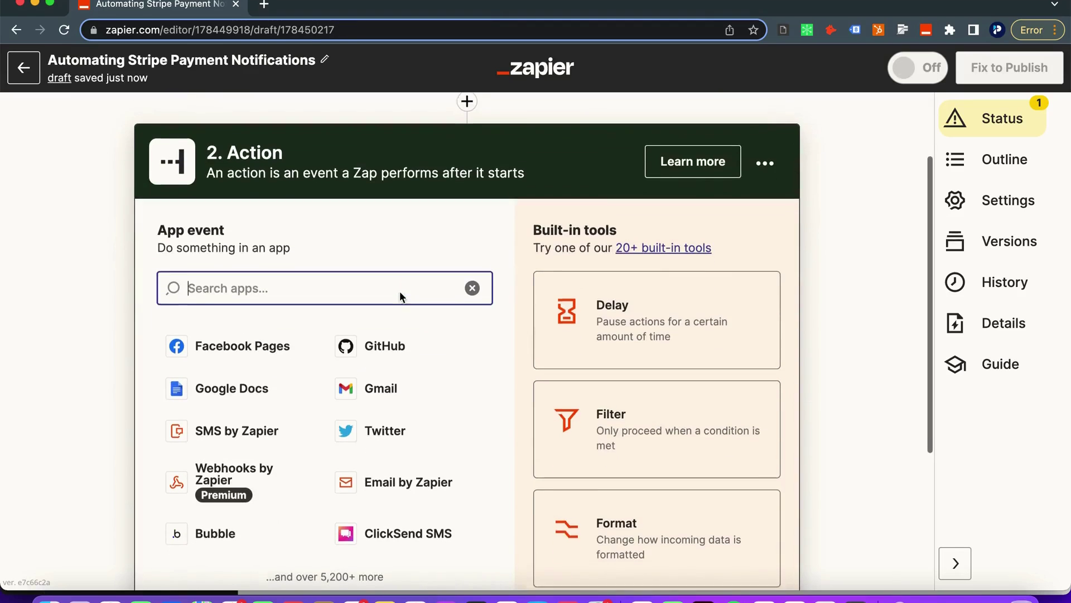
scroll(388, 242, up, 3)
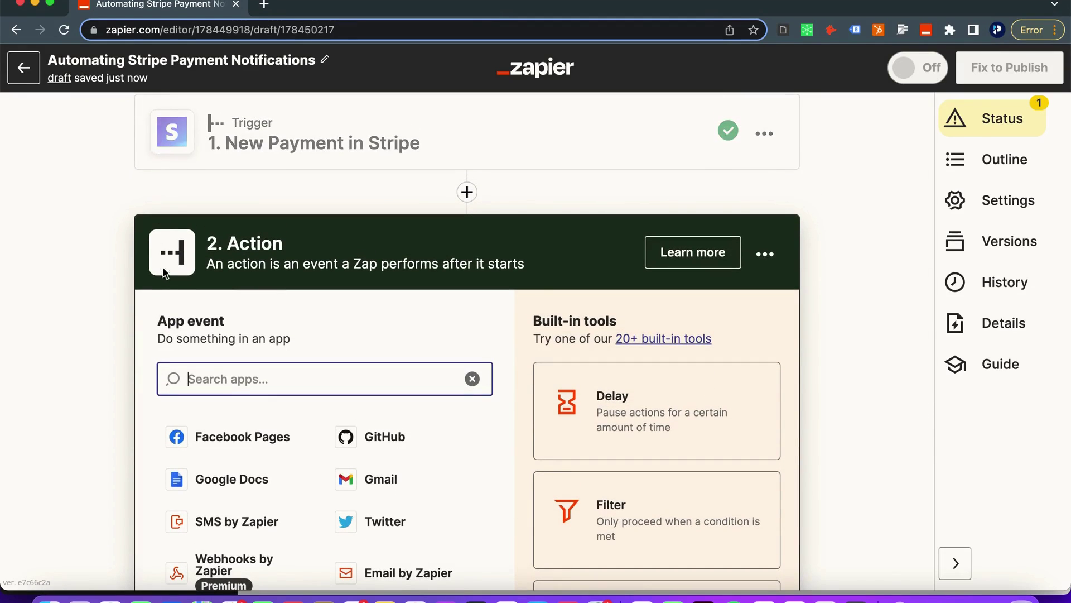
scroll(253, 299, down, 3)
click(617, 512)
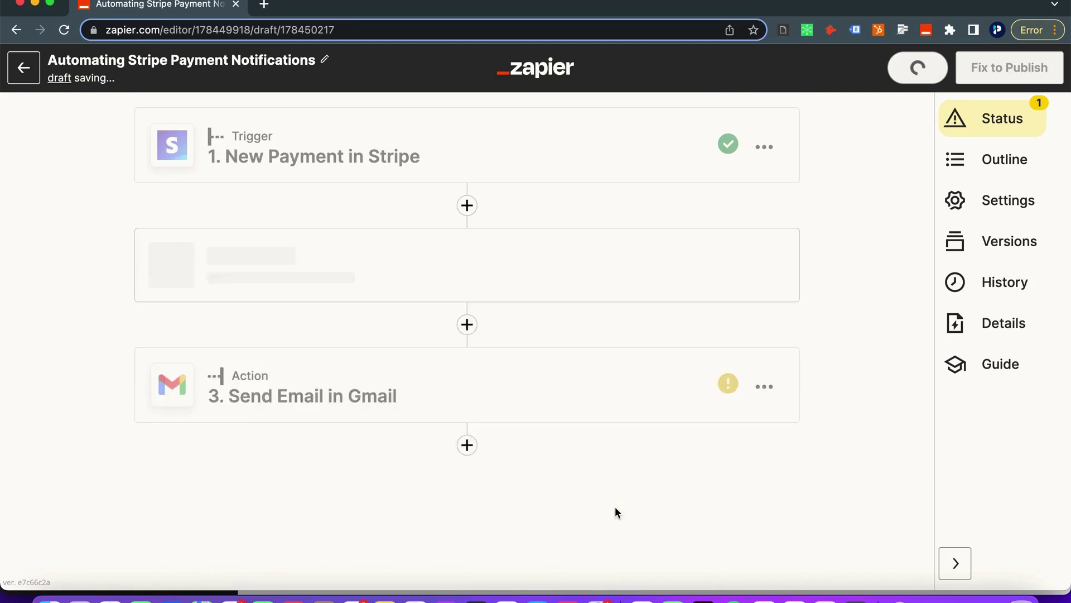
Set the Formatter event to Date / Time with the Format transform
click(366, 335)
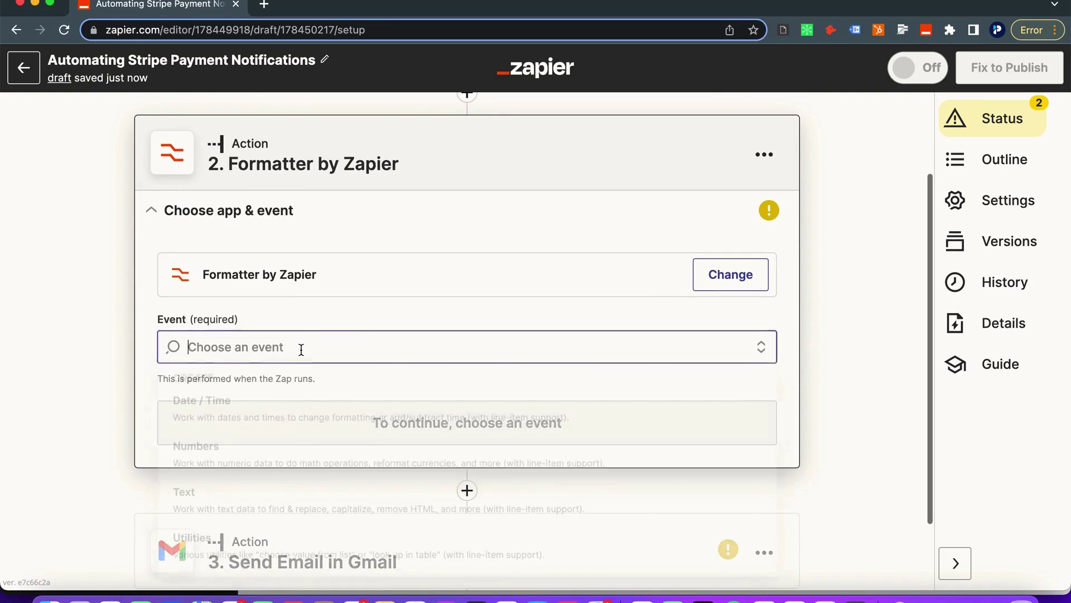
scroll(320, 421, down, 2)
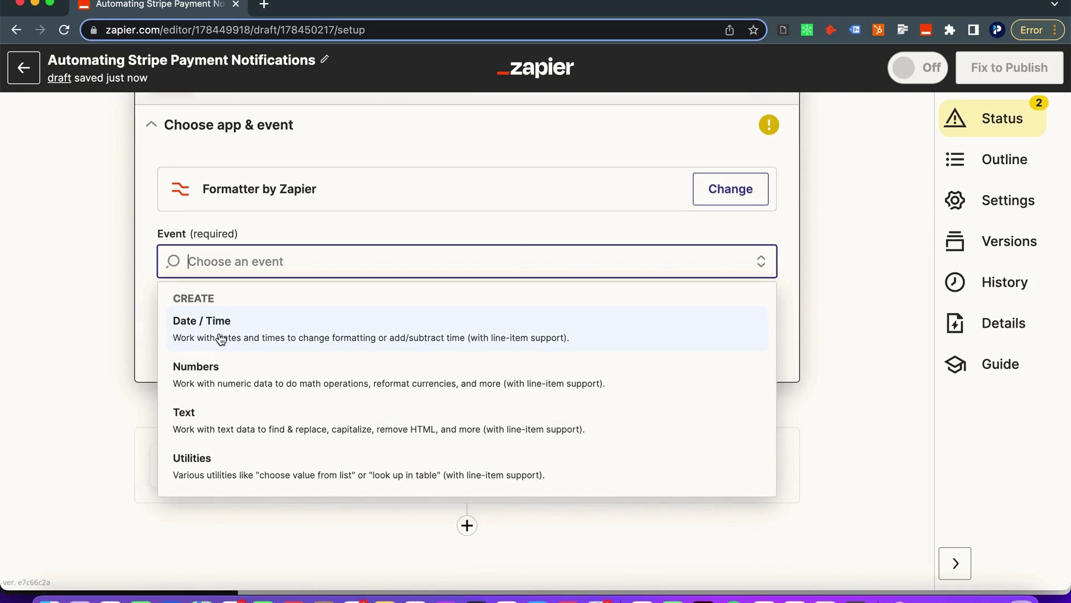
click(213, 332)
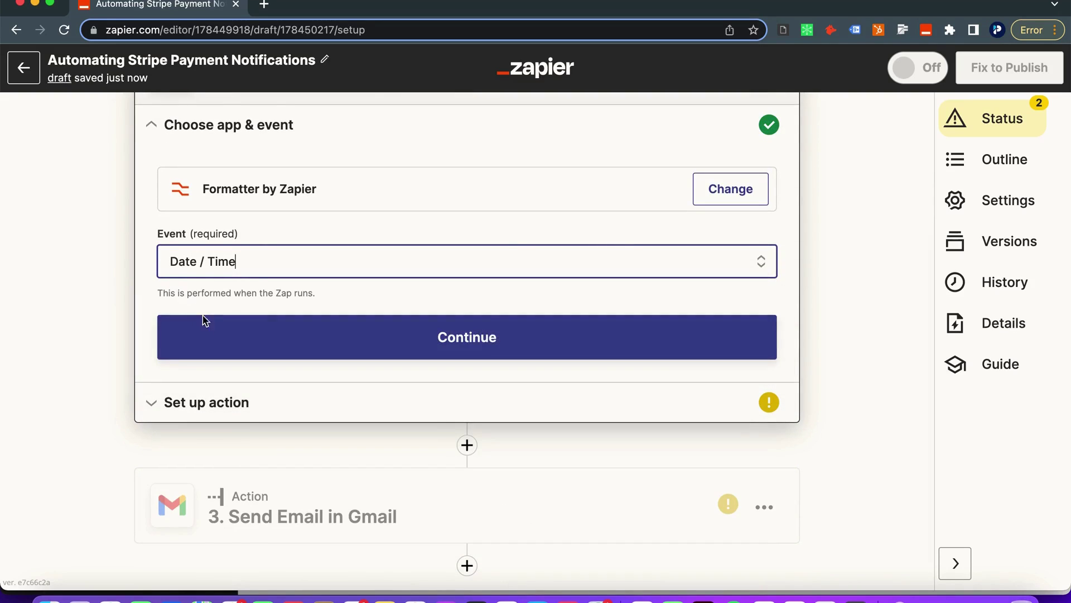
click(221, 343)
click(241, 276)
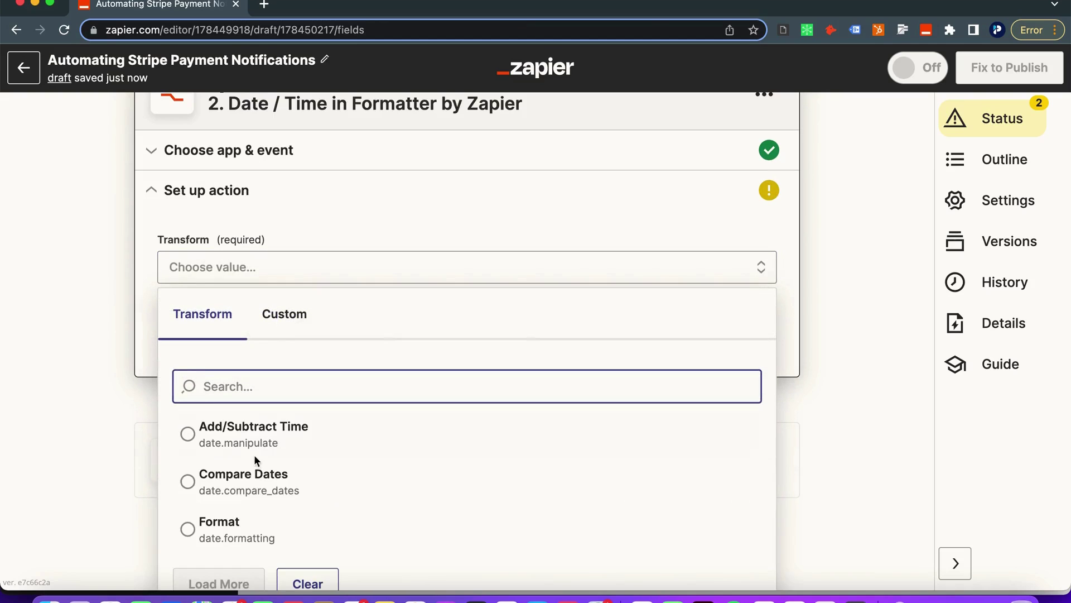
scroll(246, 458, down, 1)
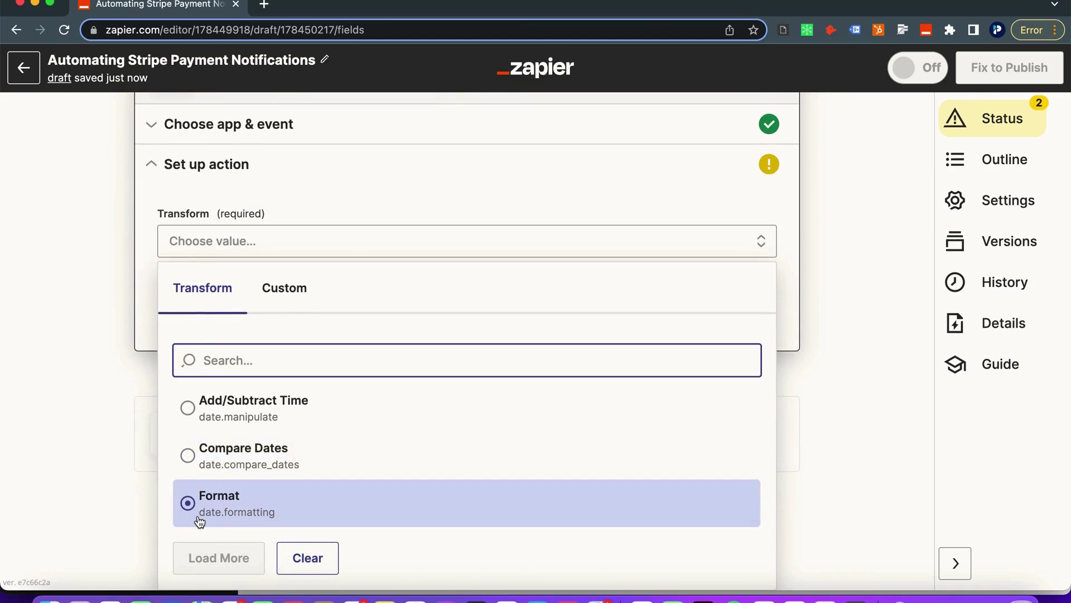
click(297, 503)
Map the Stripe payment's Created Formatted date into the Input field
scroll(274, 340, down, 1)
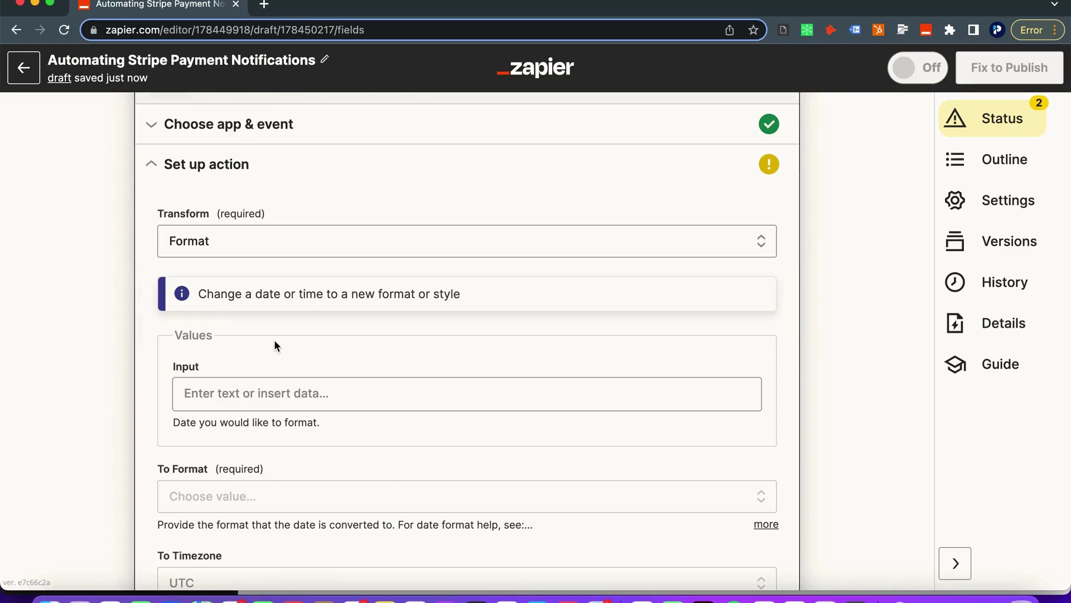
scroll(212, 313, down, 1)
click(220, 349)
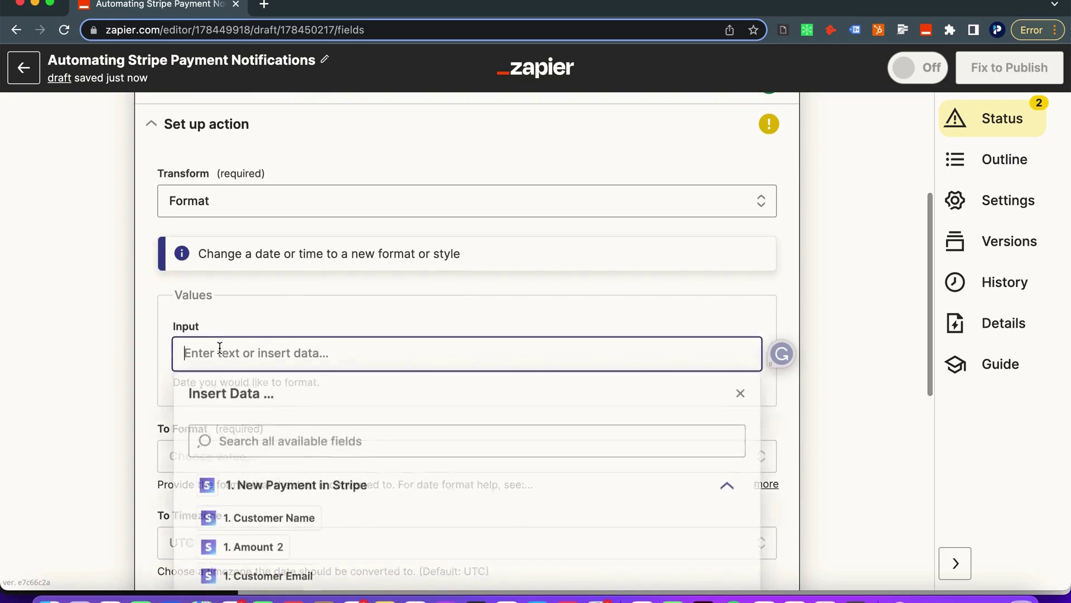
click(249, 496)
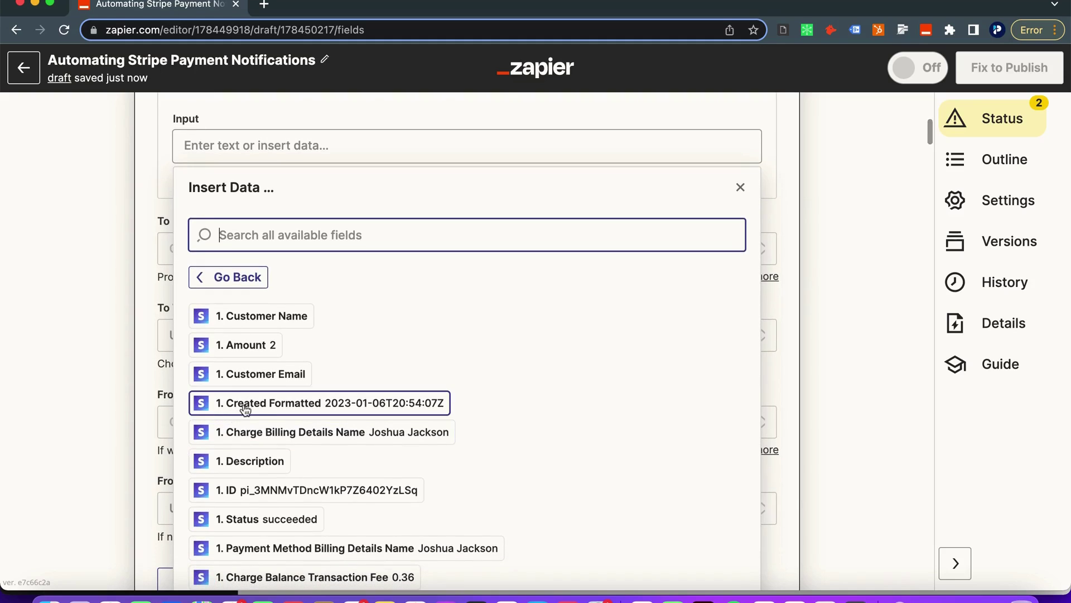
click(280, 412)
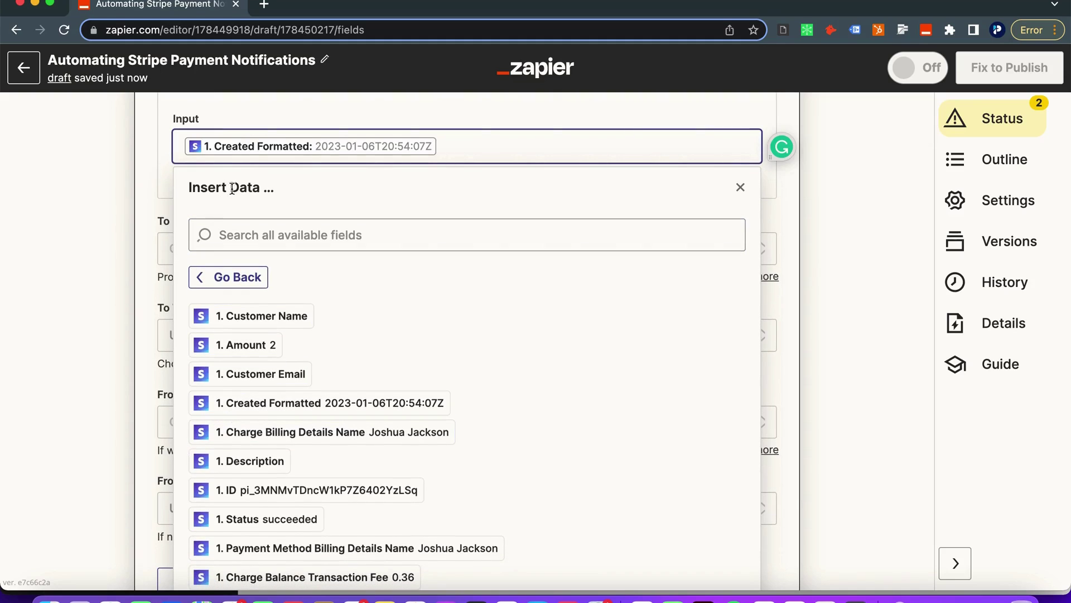
click(135, 145)
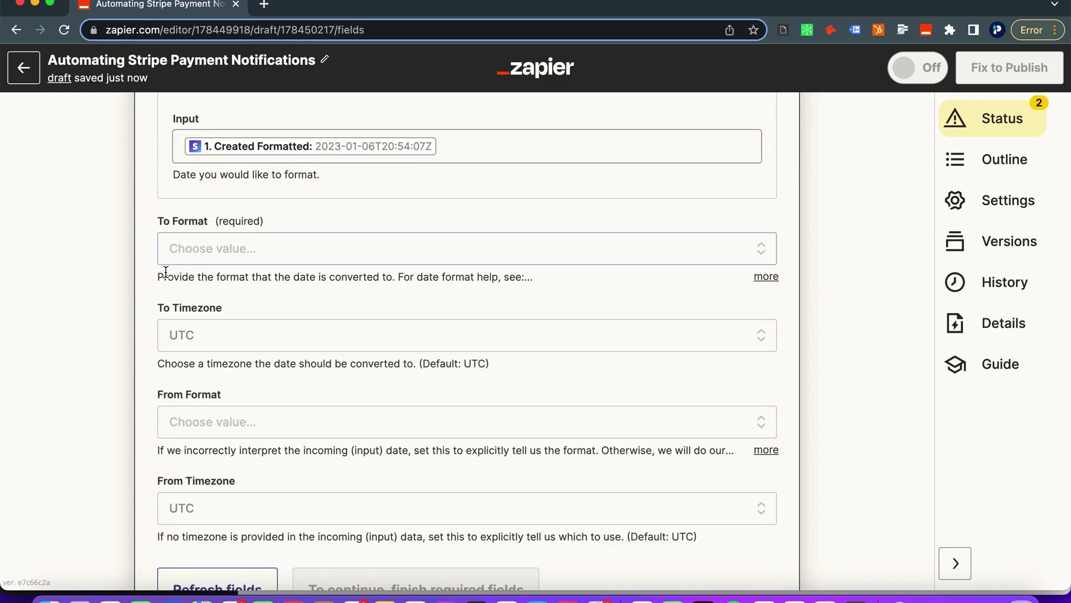
scroll(213, 183, up, 1)
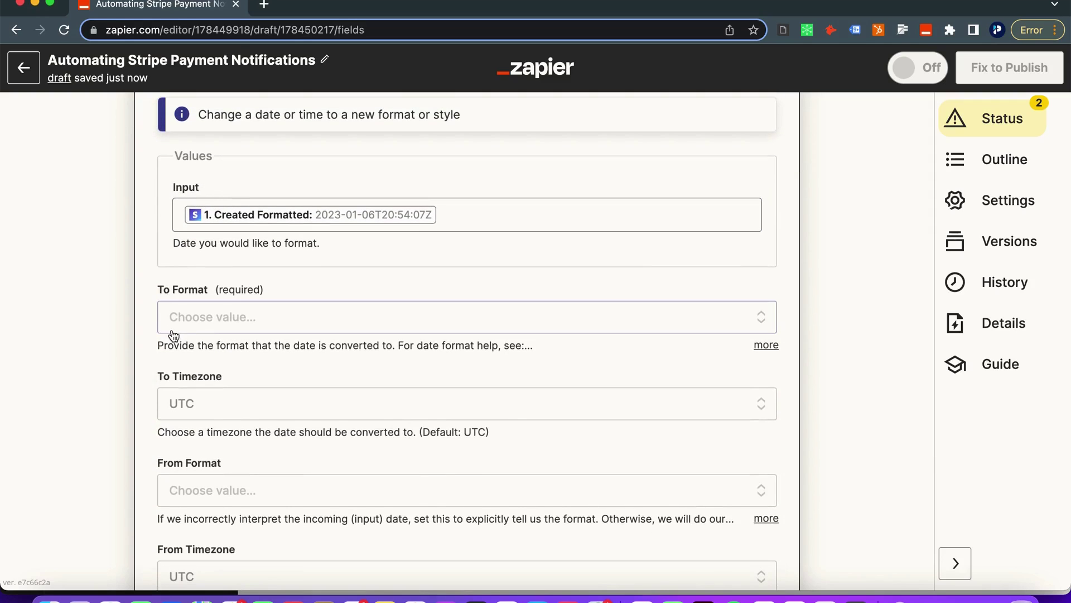
Set To Format to MMMM DD YYYY HH:mm:ss and To Timezone to US/Eastern
click(222, 321)
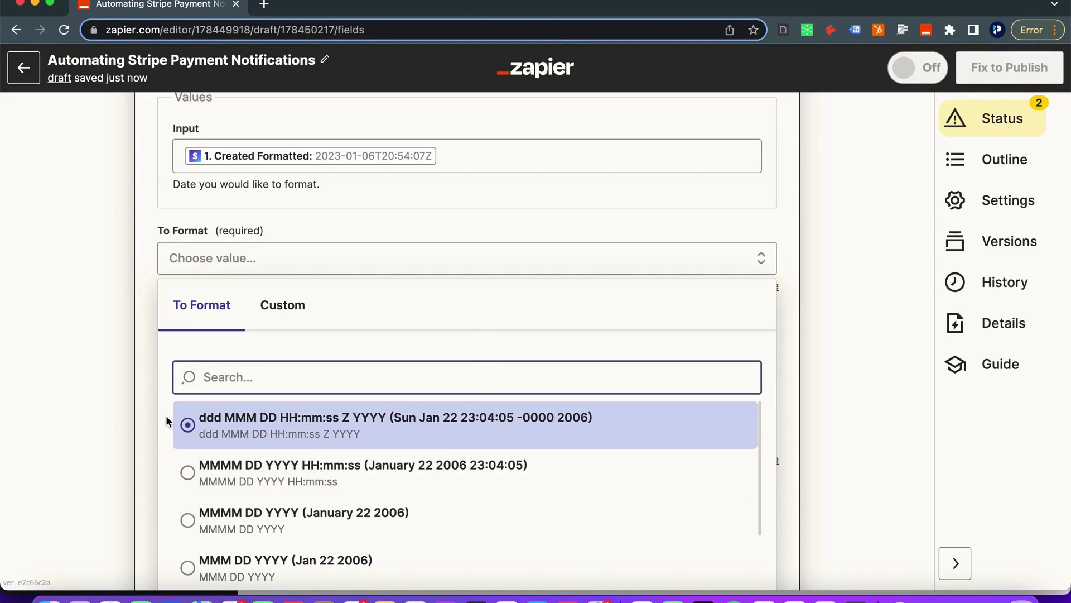
click(188, 472)
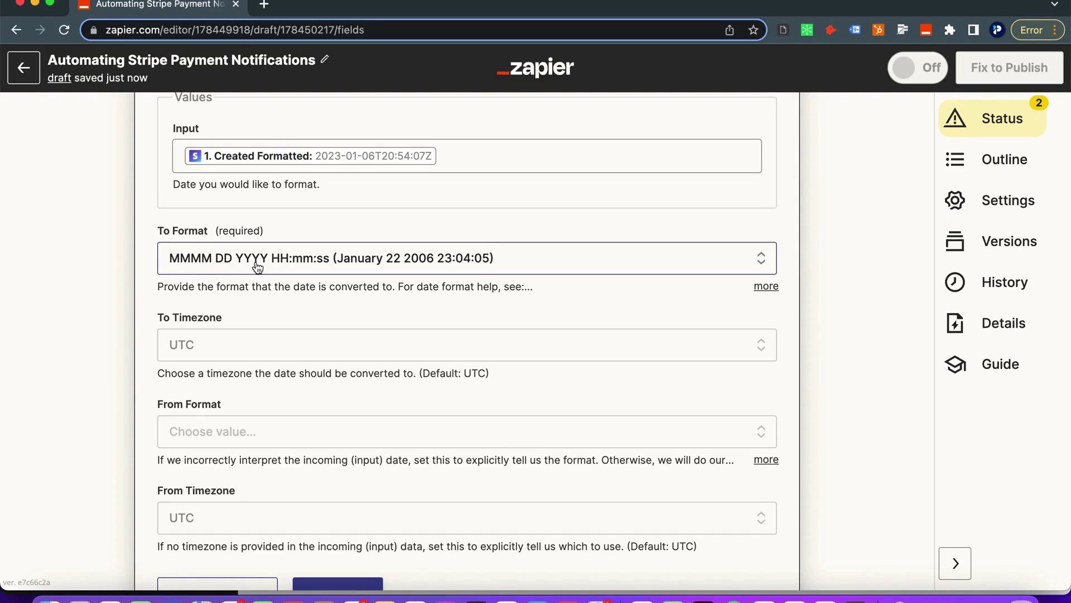
scroll(276, 262, down, 1)
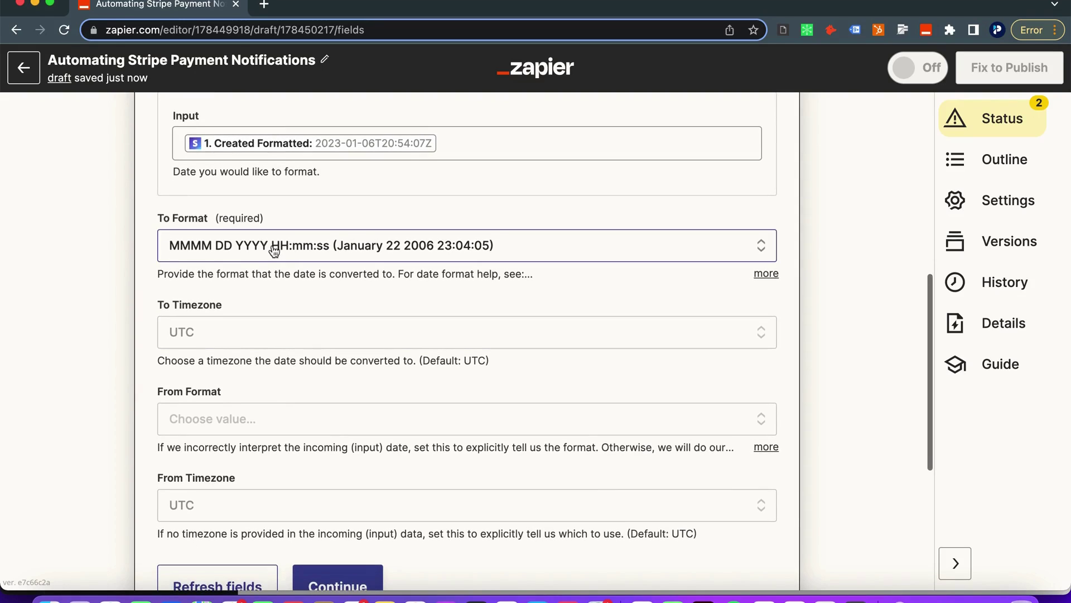
scroll(238, 320, down, 2)
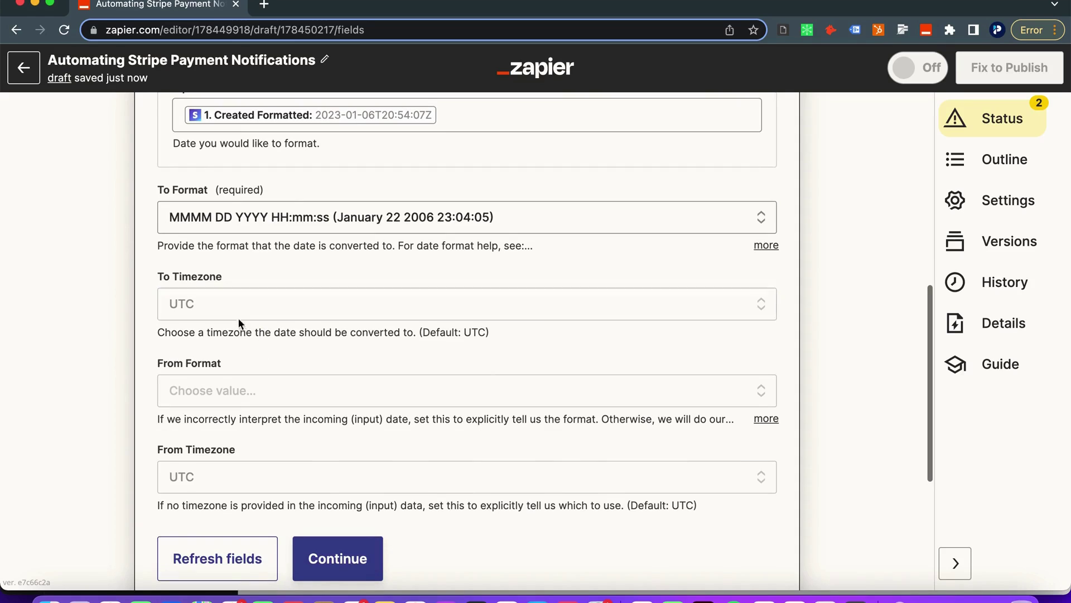
click(232, 310)
scroll(220, 502, down, 1)
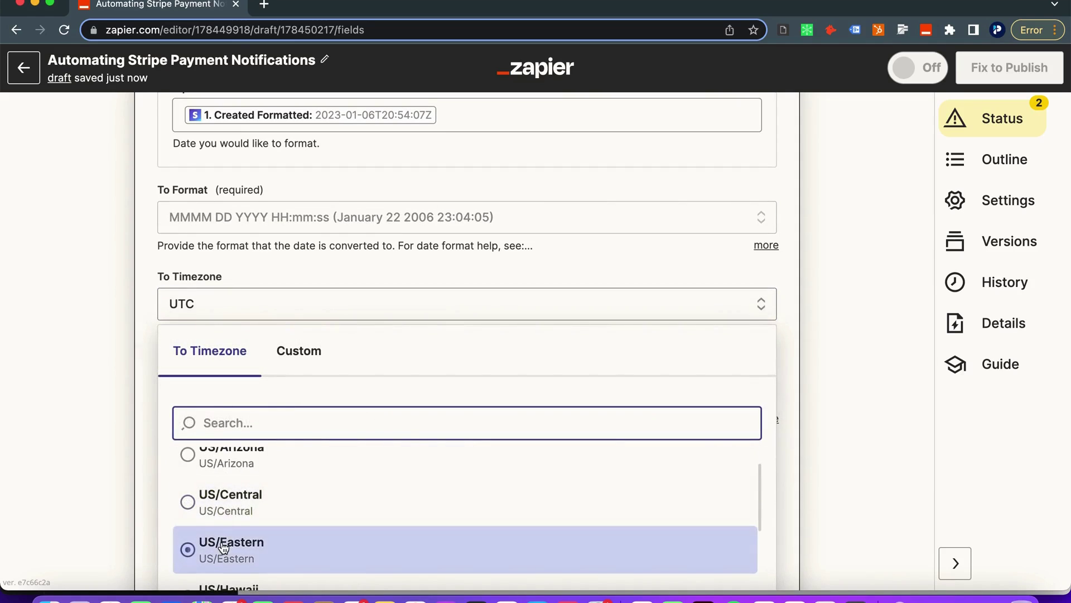
click(220, 554)
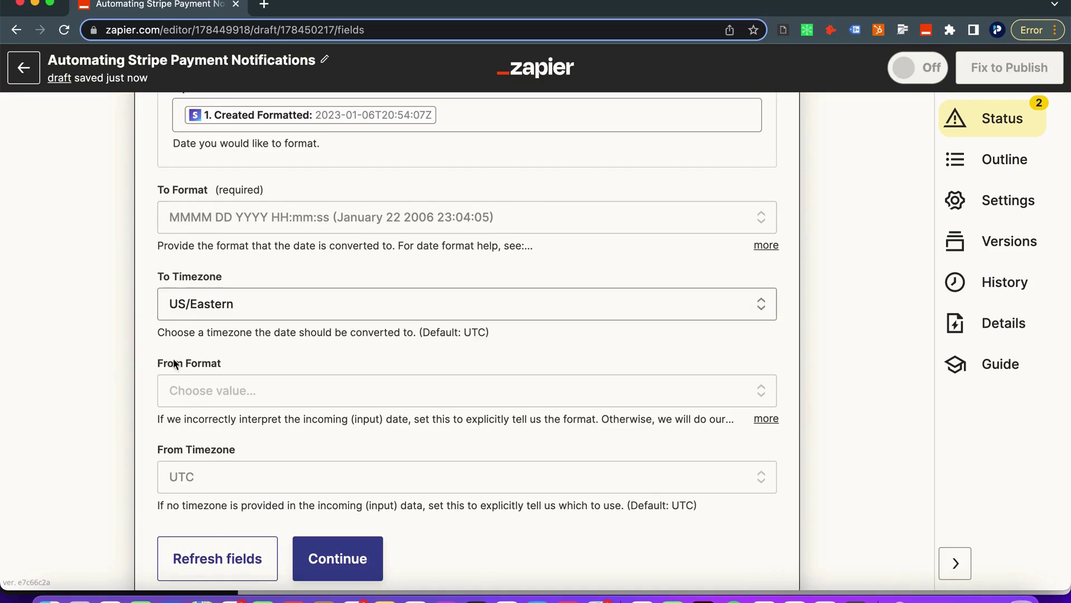
Test the date formatting step and accept the January 06 2023 15:54:07 result
scroll(187, 380, down, 8)
click(265, 449)
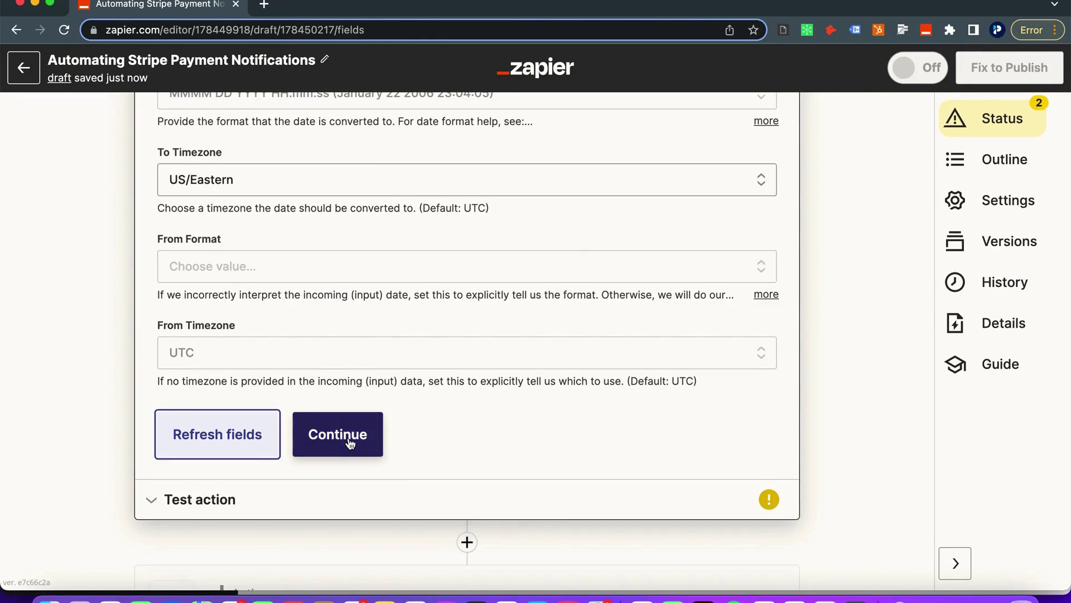
click(346, 447)
click(312, 335)
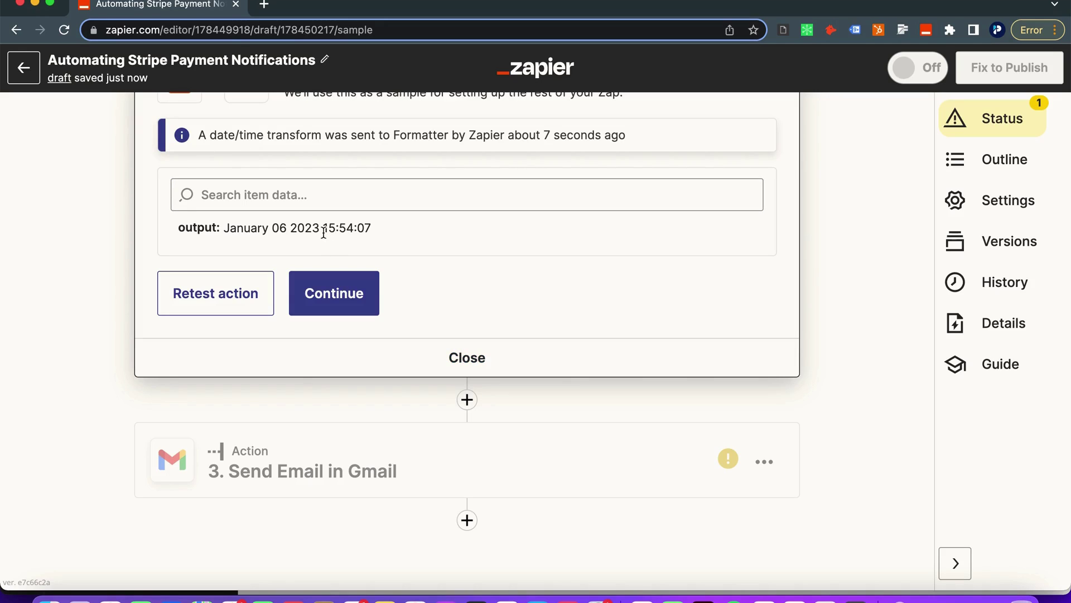
click(350, 286)
Insert the Date / Time step's formatted date after 'Create Date:' in the email body
scroll(361, 386, down, 10)
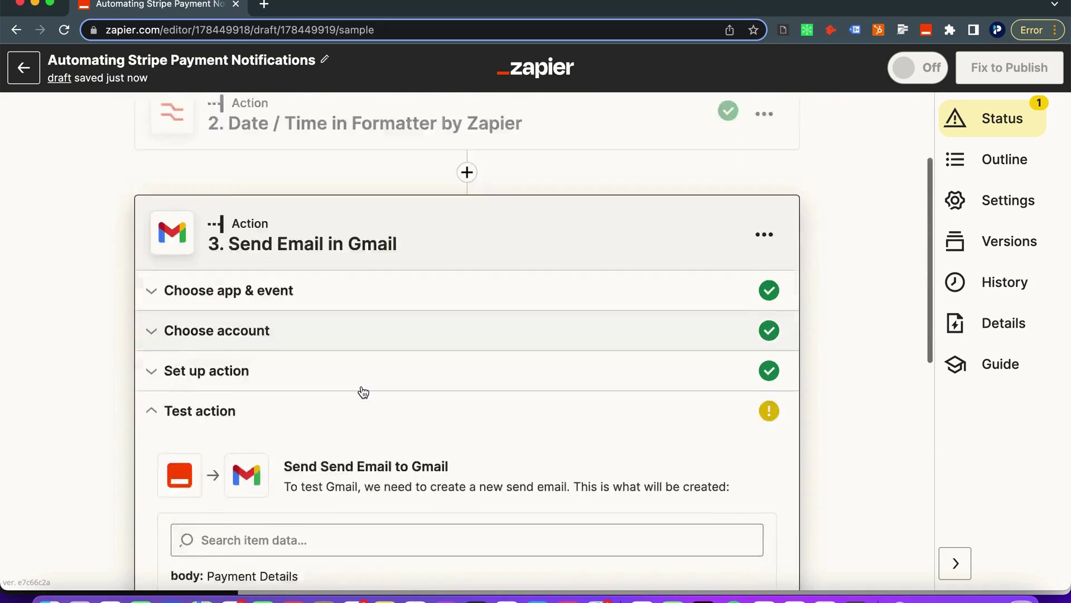
scroll(355, 415, up, 6)
click(252, 299)
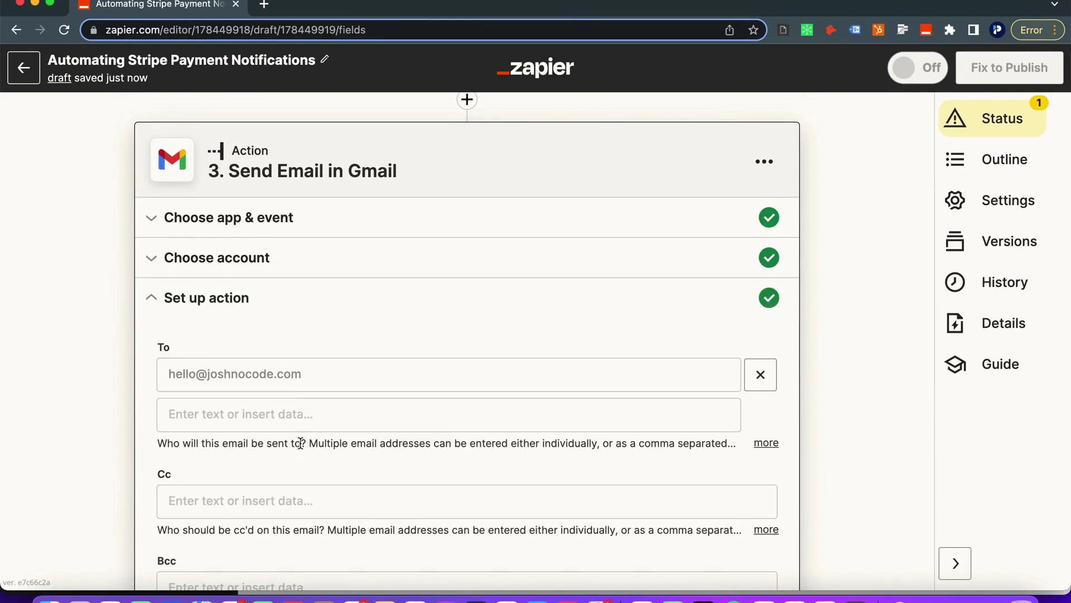
scroll(300, 442, down, 13)
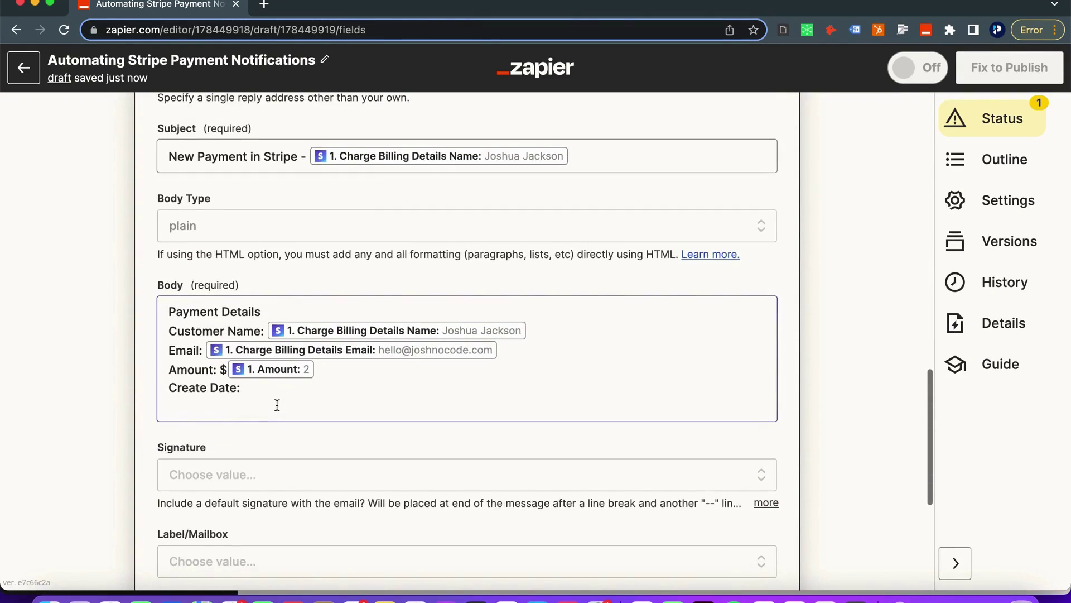
click(277, 400)
scroll(294, 526, down, 3)
scroll(290, 474, down, 1)
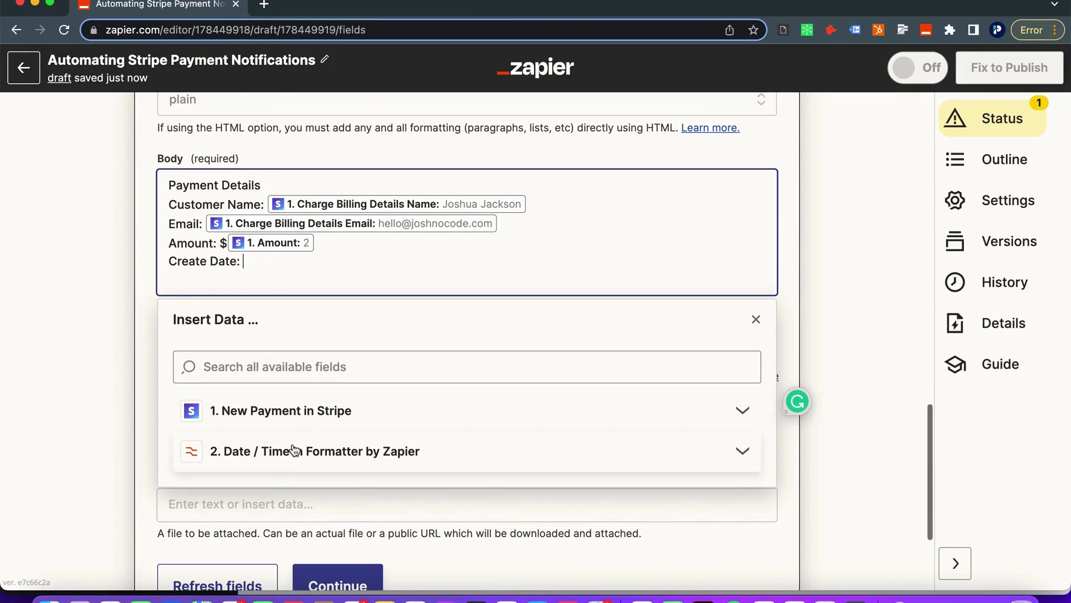
click(291, 446)
scroll(251, 442, down, 2)
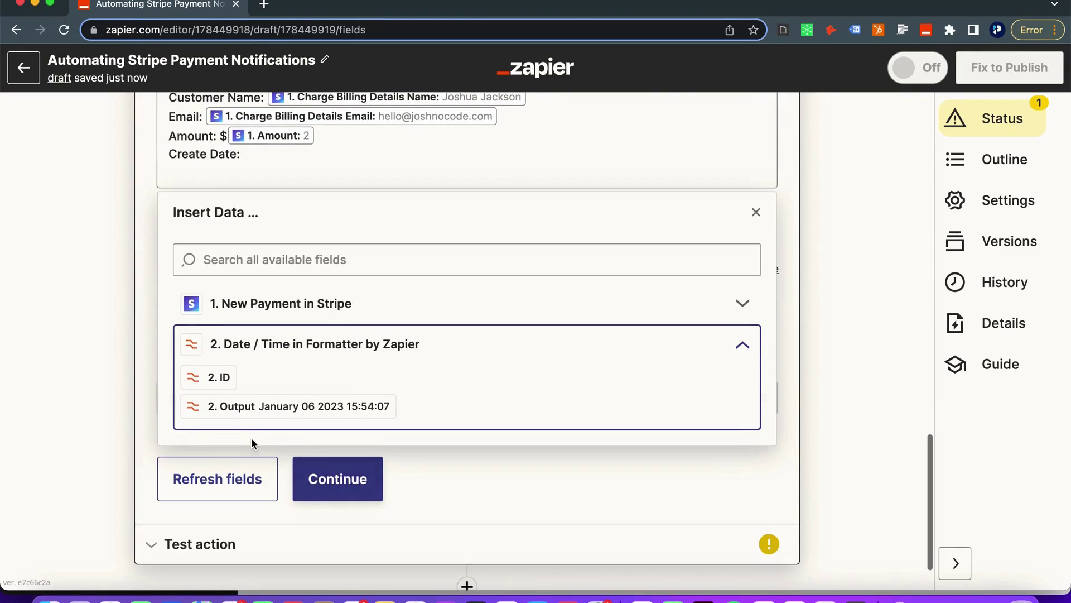
click(279, 412)
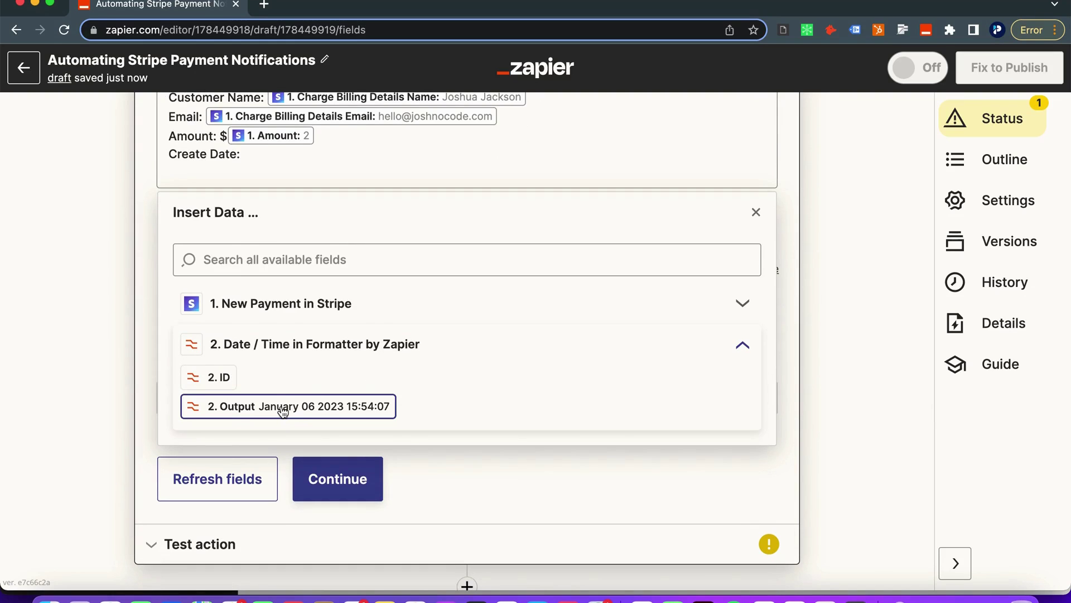
scroll(406, 210, up, 2)
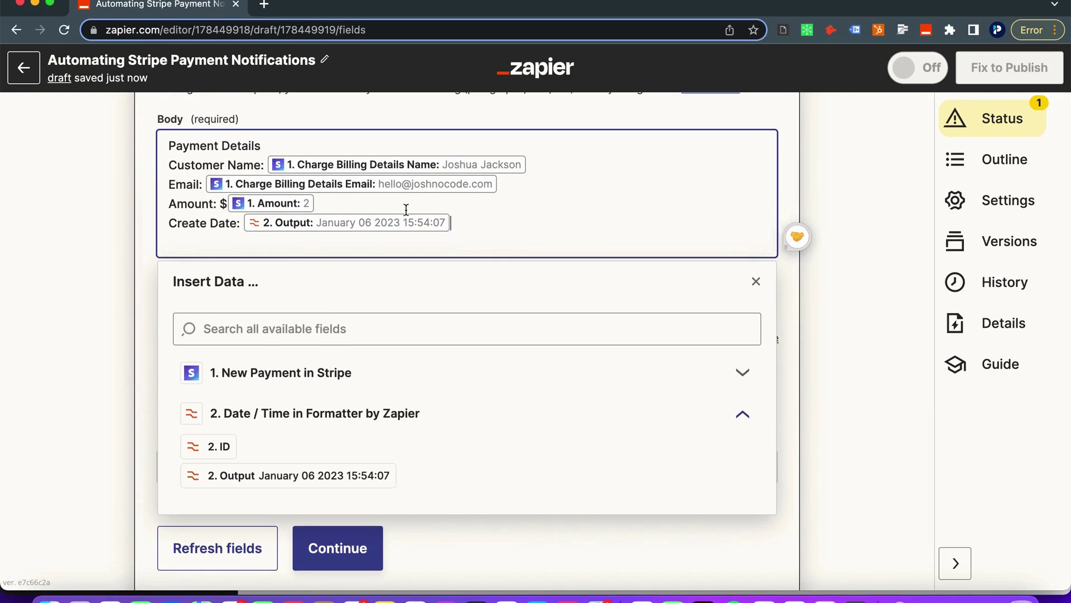
Add a Status line filled with the Stripe payment's Status value
key(Return)
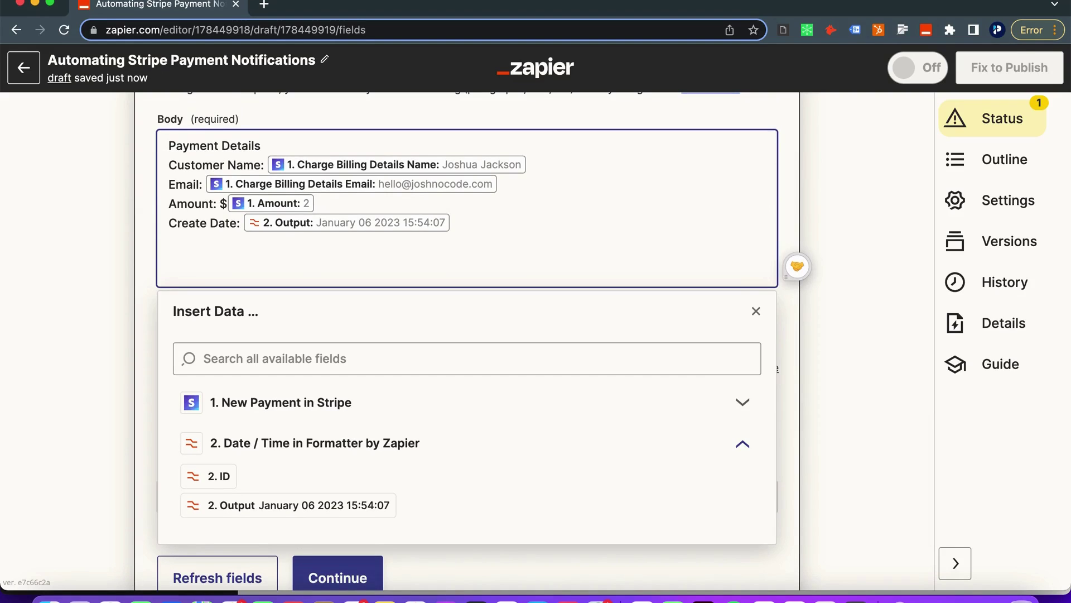
text(Status:)
click(354, 402)
scroll(335, 446, down, 2)
click(246, 440)
scroll(287, 458, down, 2)
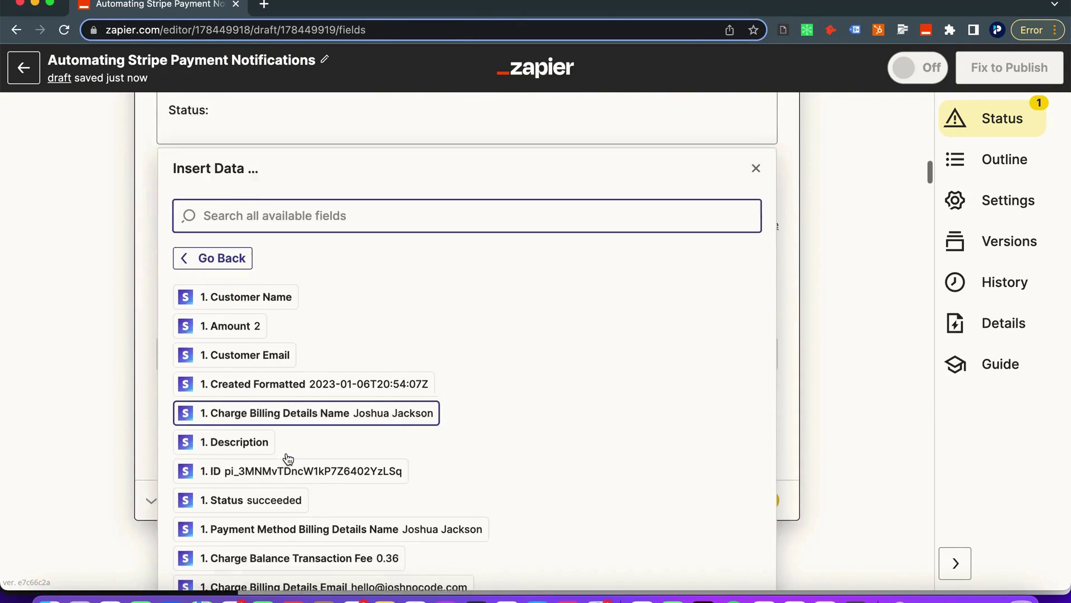
text(status)
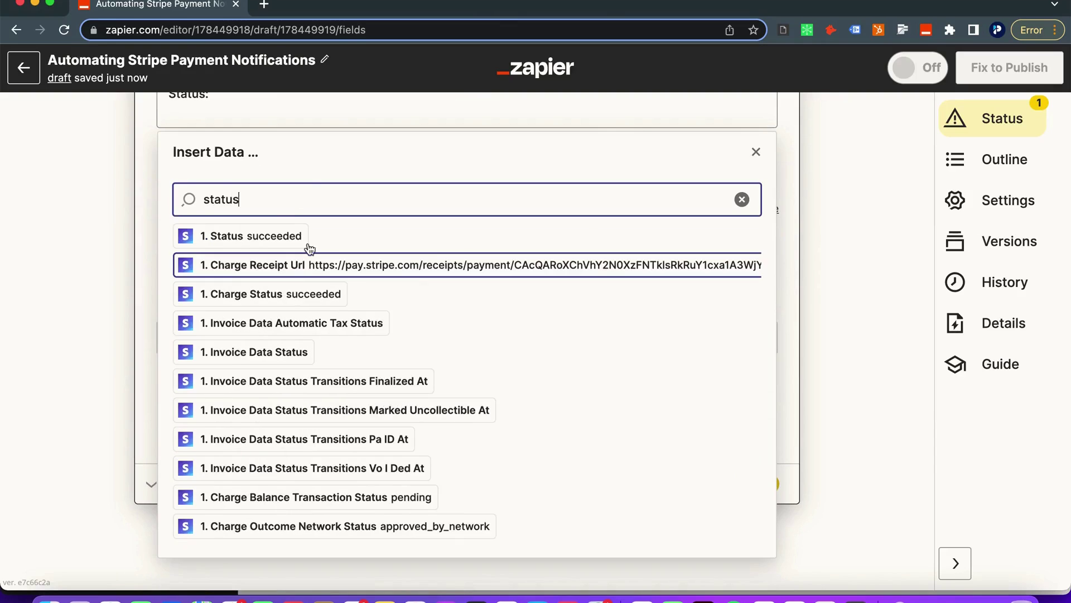
click(279, 234)
Add a 'Charge ID' line filled with the Stripe Charge ID value
key(Return)
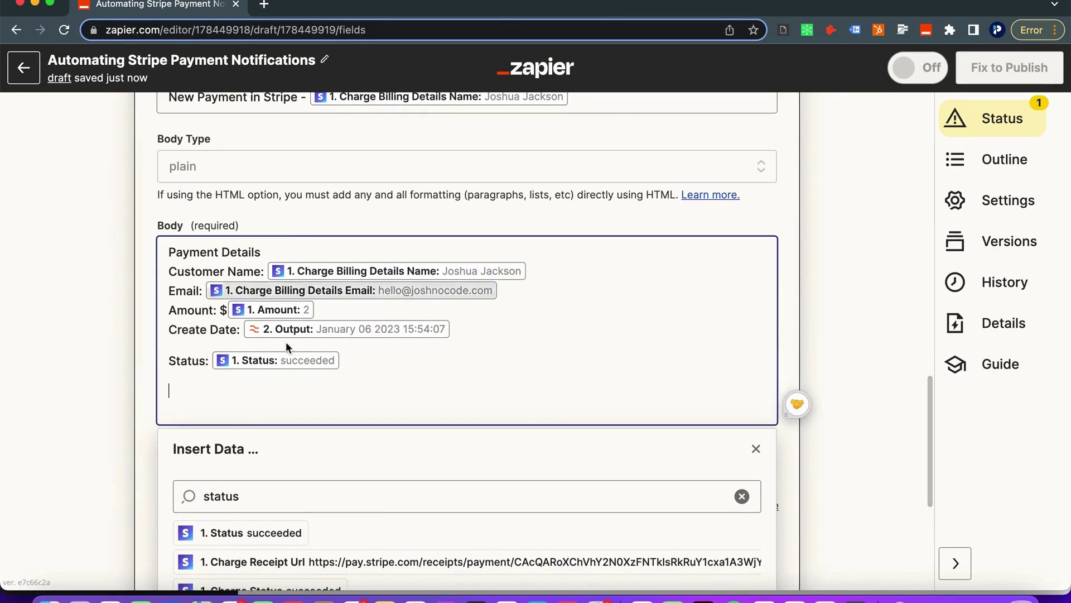
scroll(296, 392, down, 1)
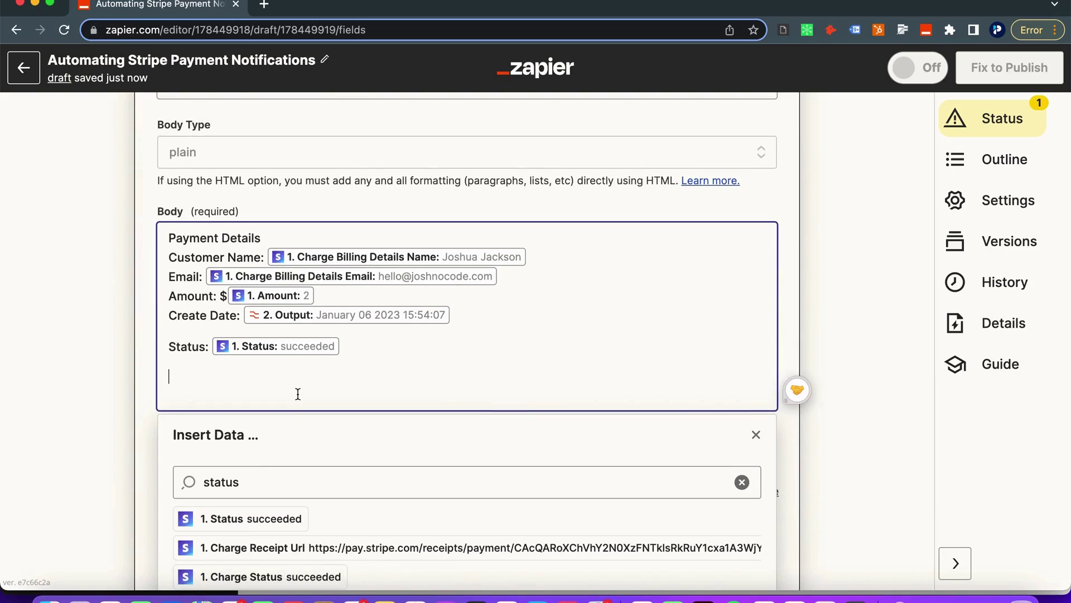
text(Charge ID:)
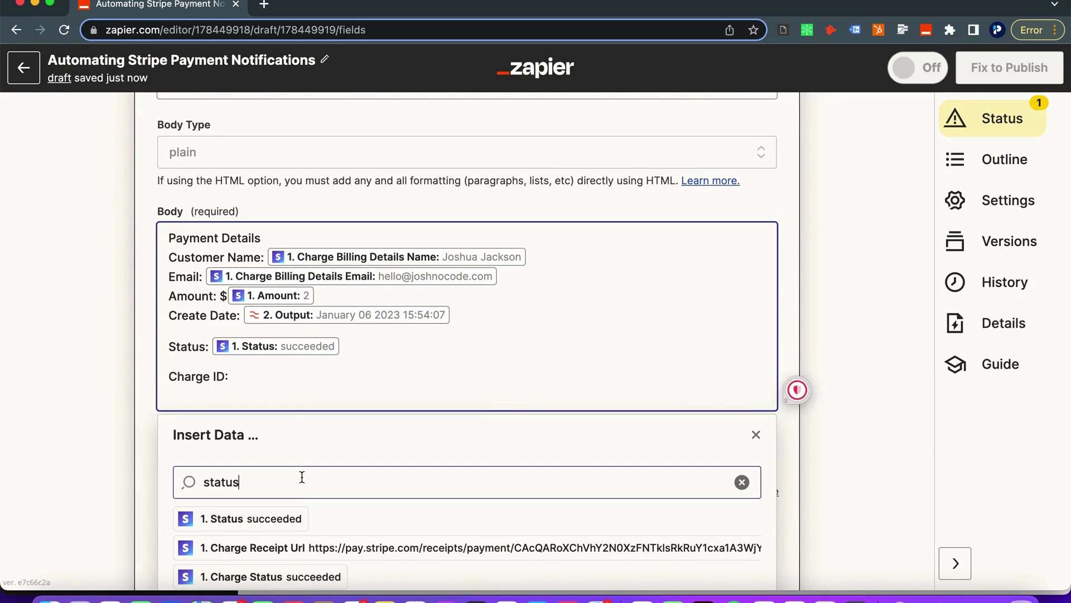
double_click(302, 482)
text(charg)
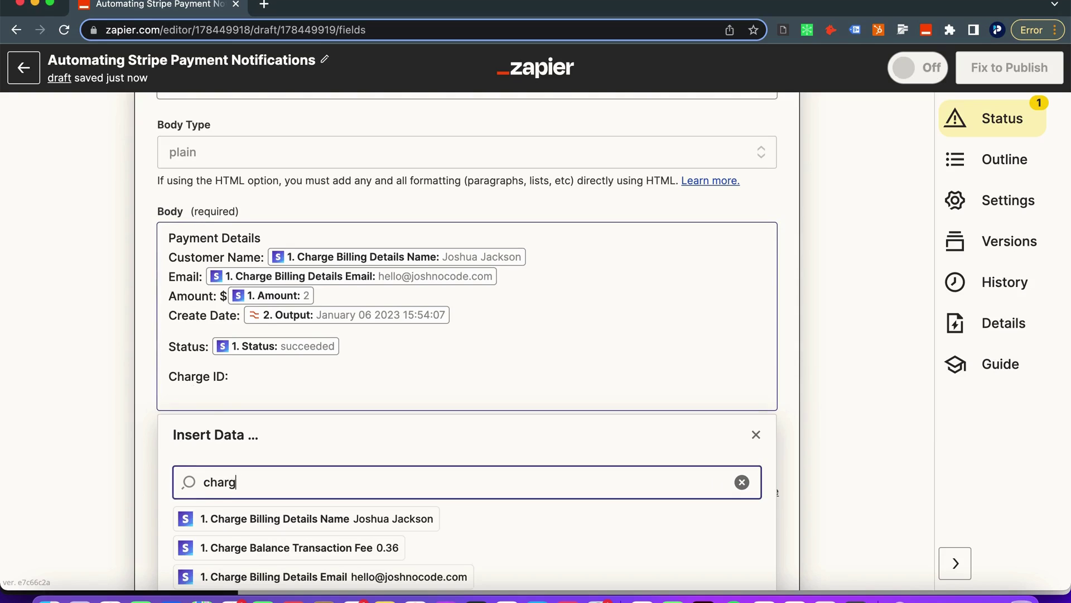
text(e id)
scroll(270, 535, down, 5)
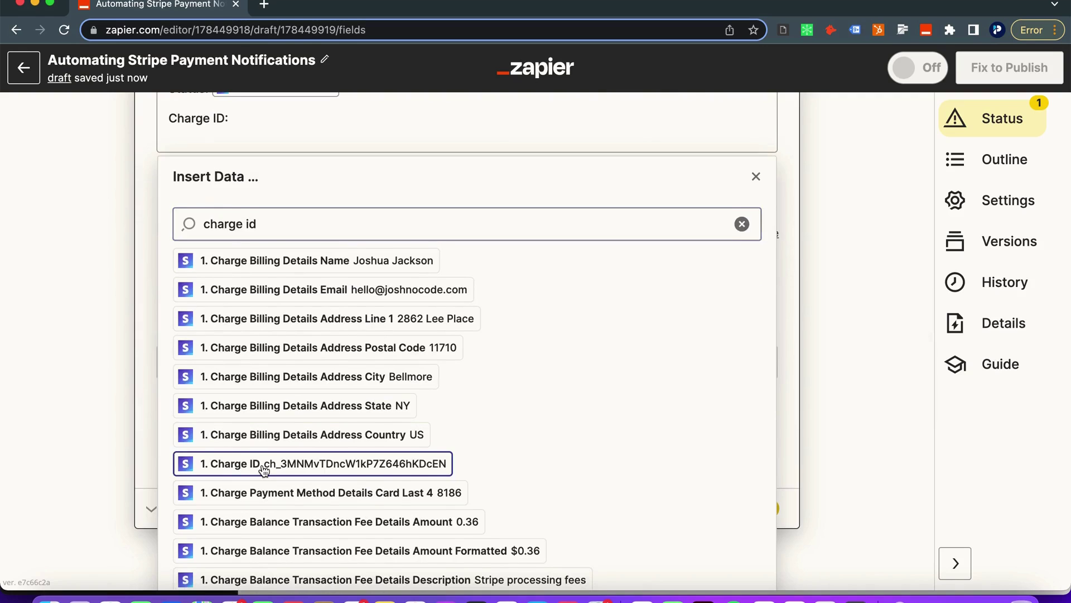
click(263, 468)
scroll(85, 236, down, 1)
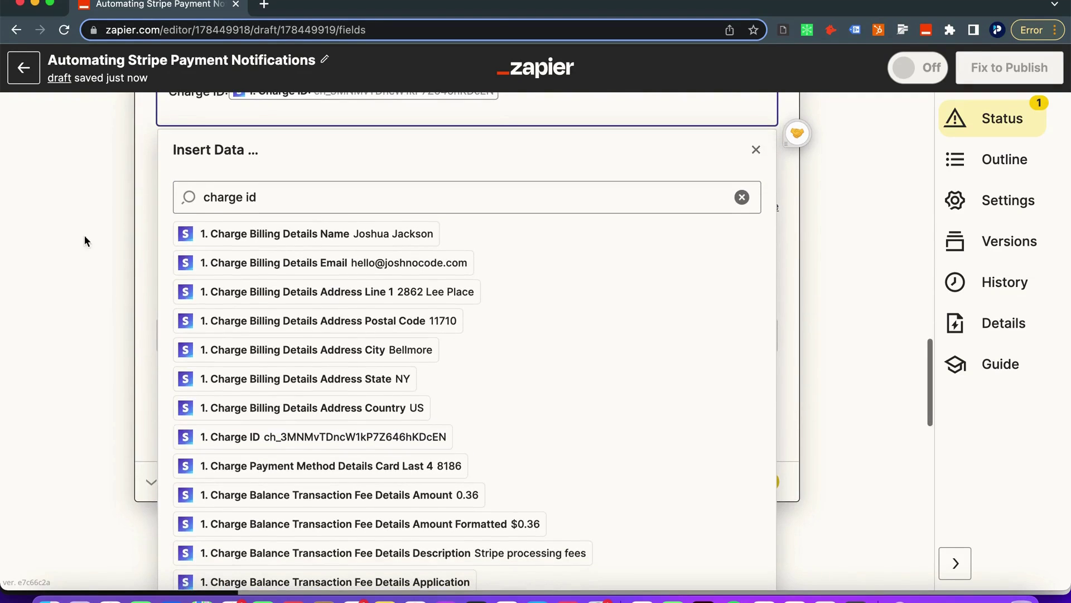
scroll(139, 262, up, 3)
click(103, 214)
Complete the Gmail step setup and send a test email with the payment details
scroll(192, 223, up, 4)
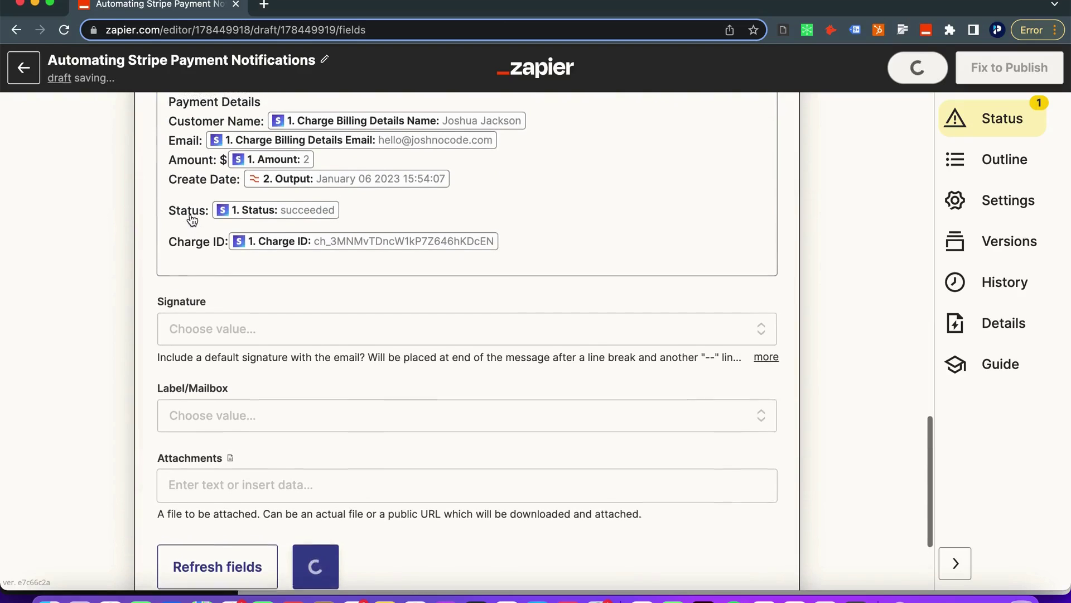
click(170, 275)
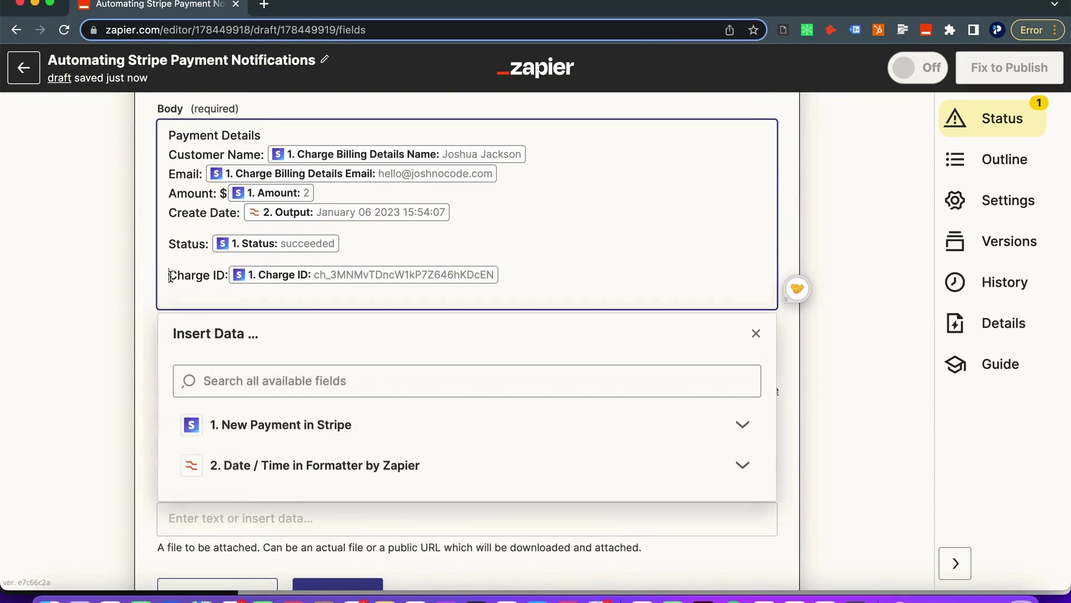
scroll(170, 275, down, 4)
click(130, 329)
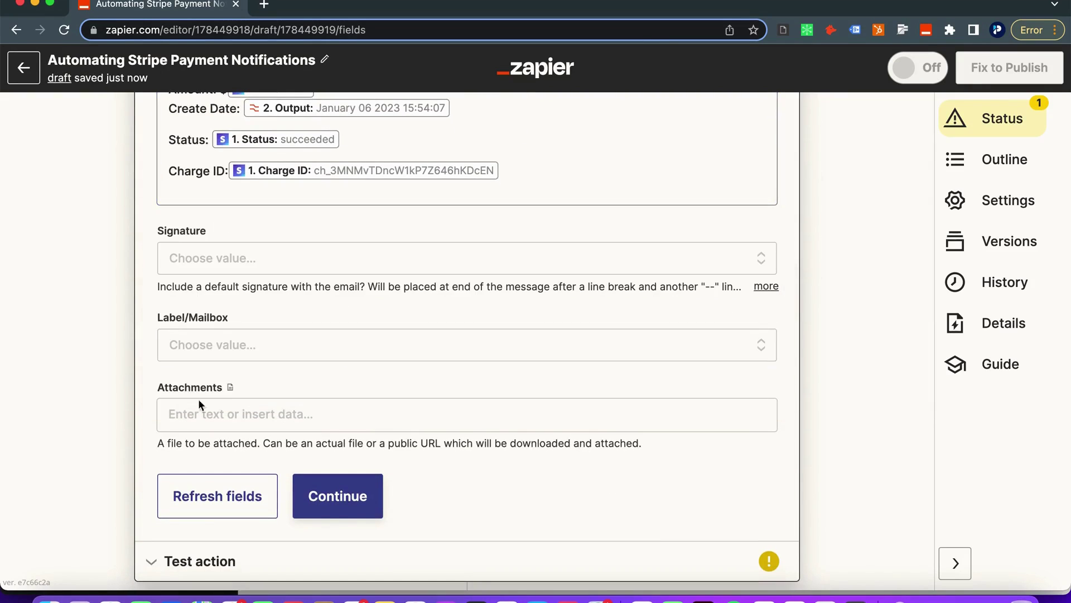
scroll(204, 405, down, 2)
click(311, 411)
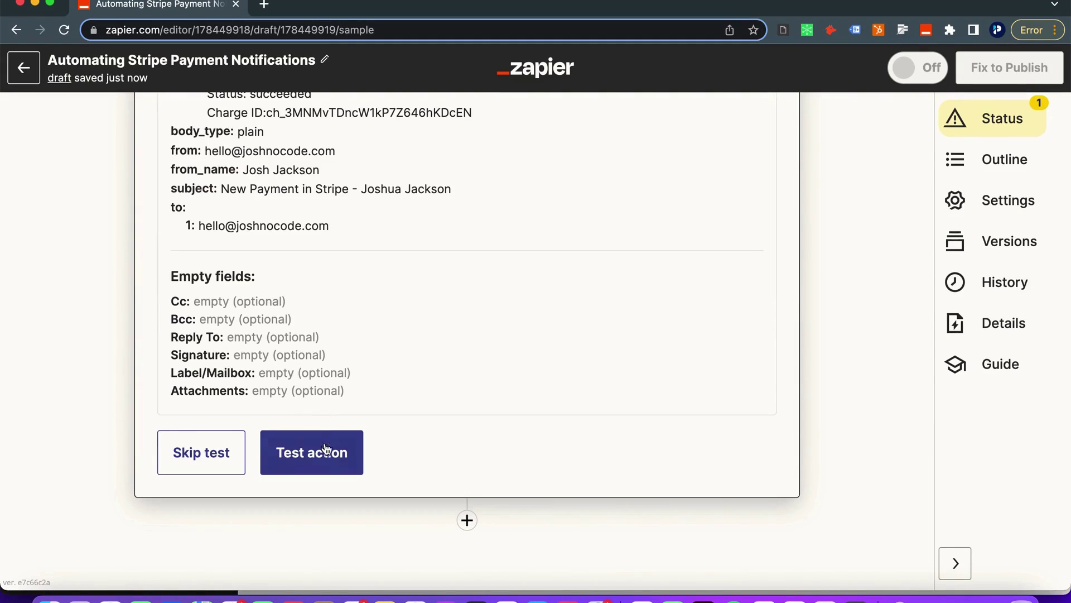
click(311, 453)
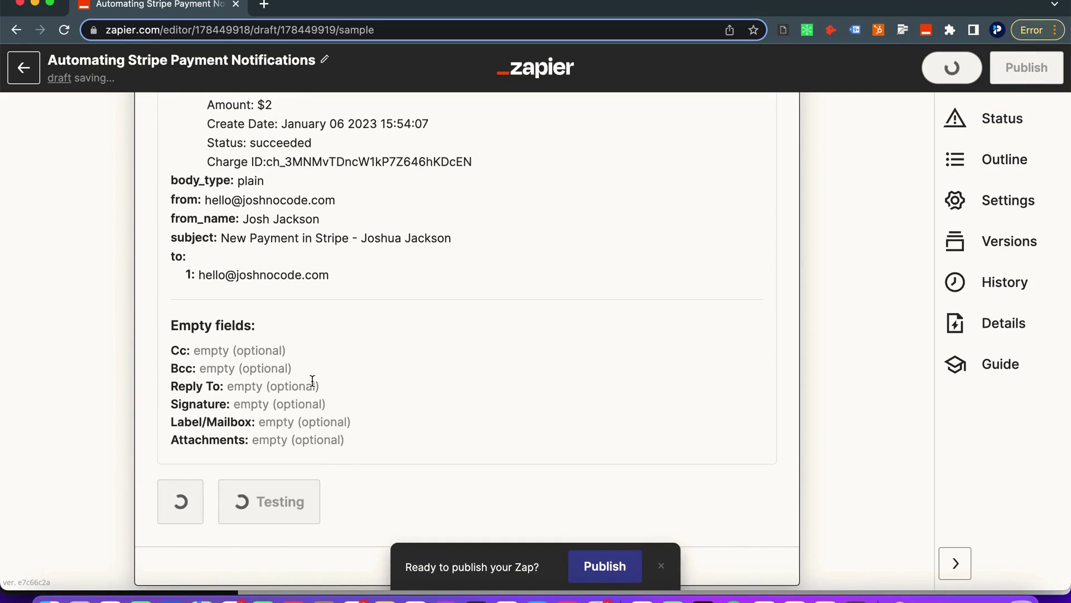
Check the 'New Payment in Stripe' email in the Gmail inbox for complete payment details
key(ctrl+Right)
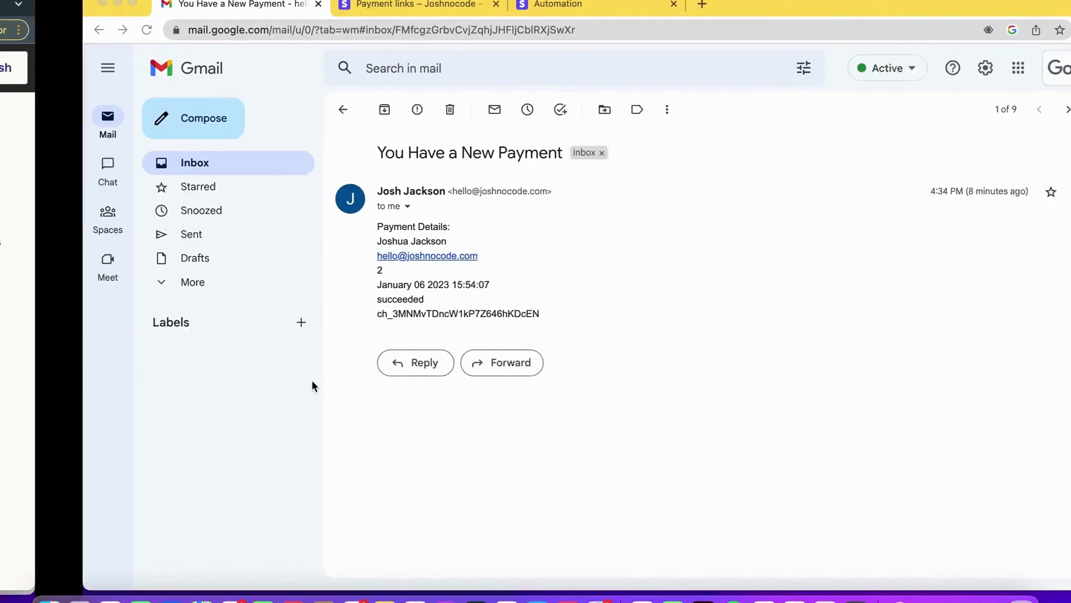
click(160, 171)
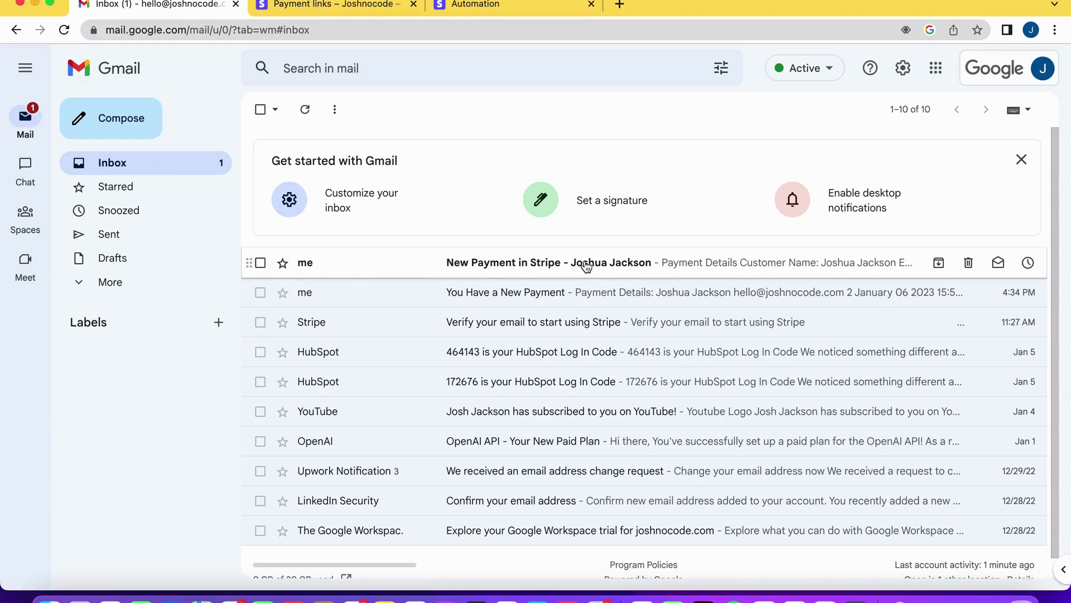
click(630, 269)
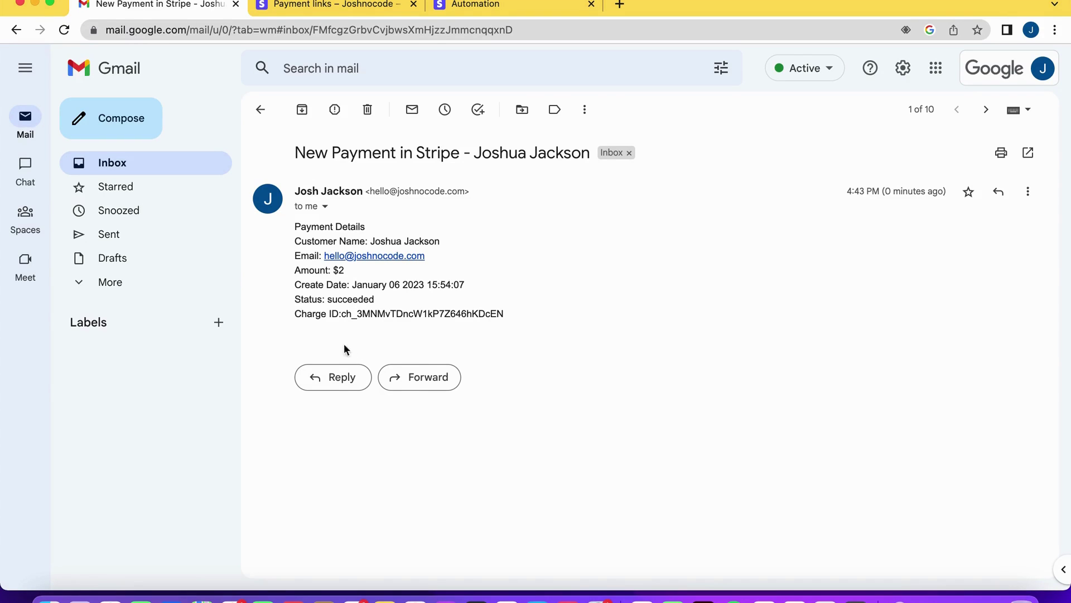
key(ctrl+Left)
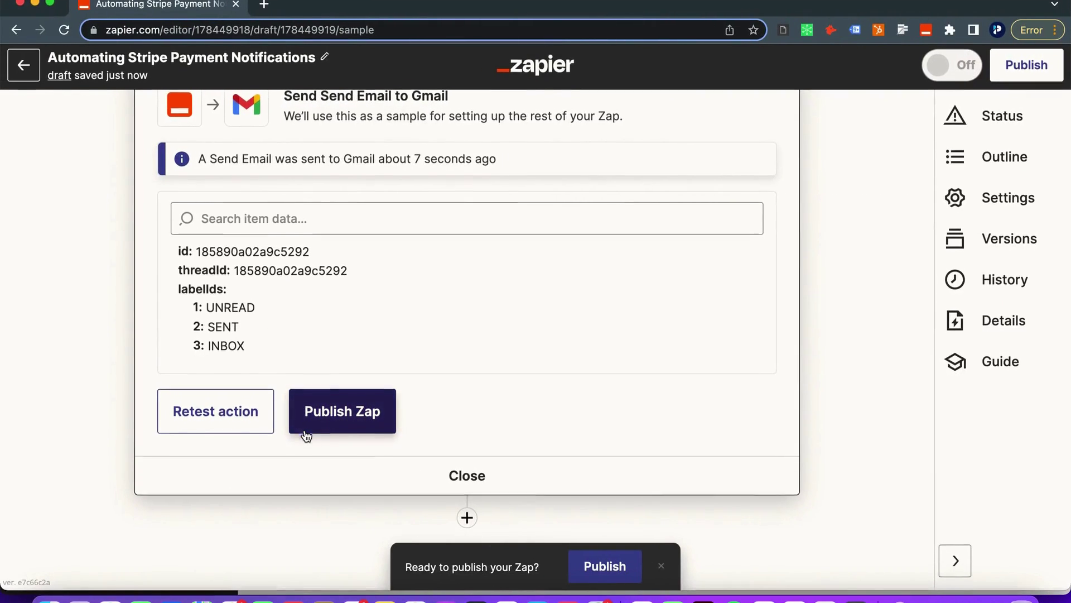
Add a Slack step with the Send Direct Message event and the connected Slack account
click(468, 519)
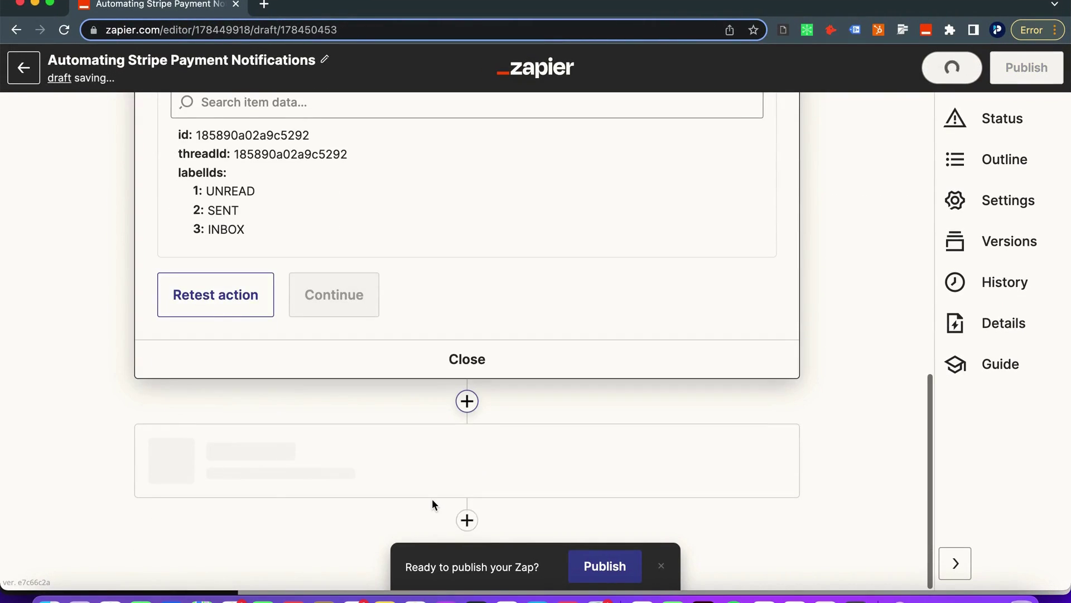
text(slack)
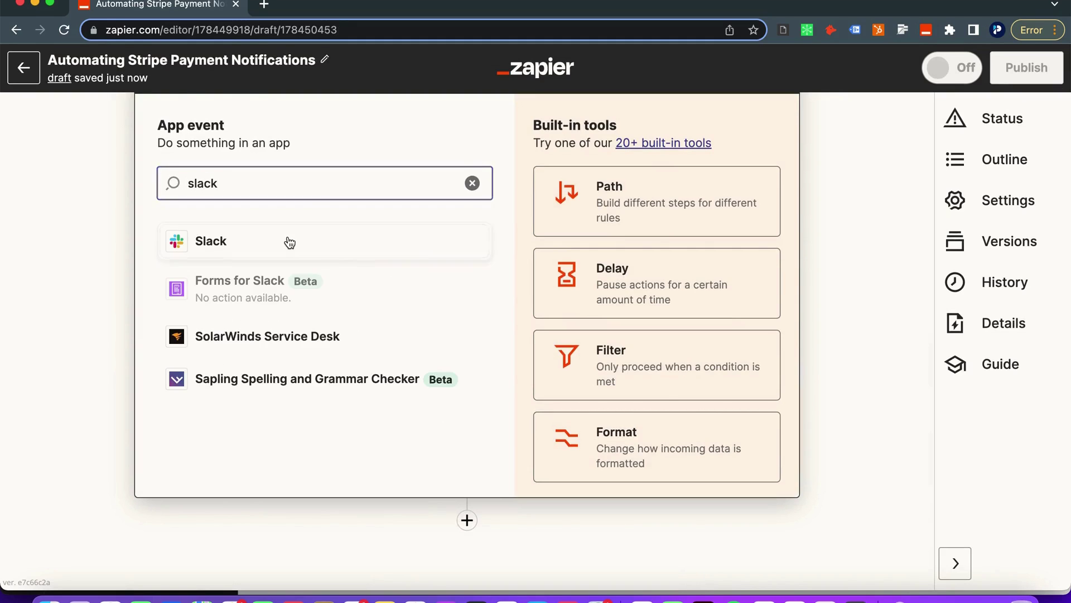
click(290, 242)
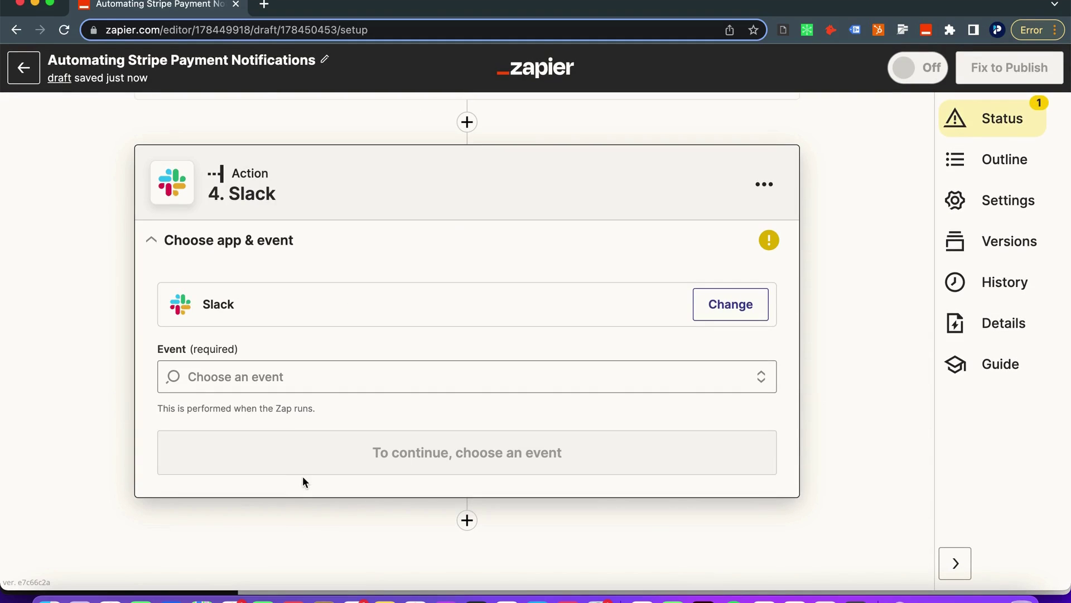
scroll(294, 393, down, 3)
scroll(294, 390, up, 2)
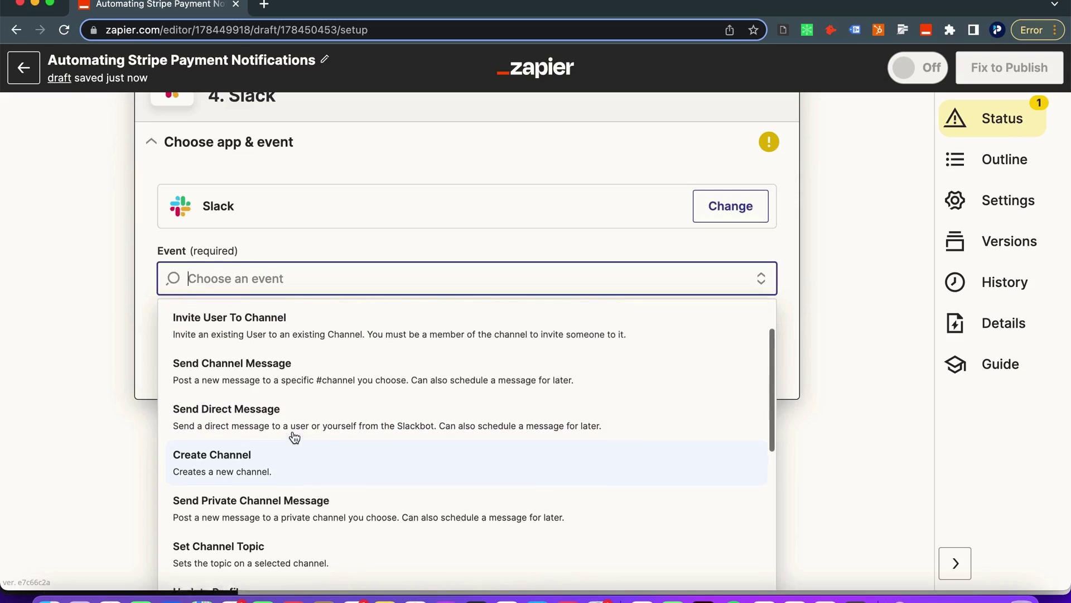
scroll(294, 437, down, 2)
scroll(294, 440, up, 3)
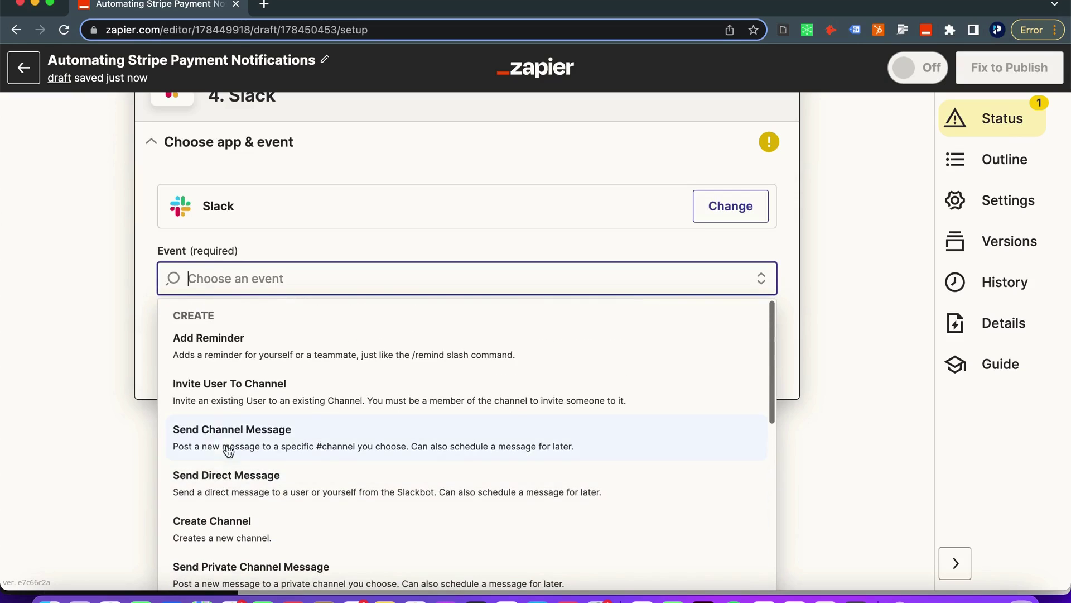
click(265, 483)
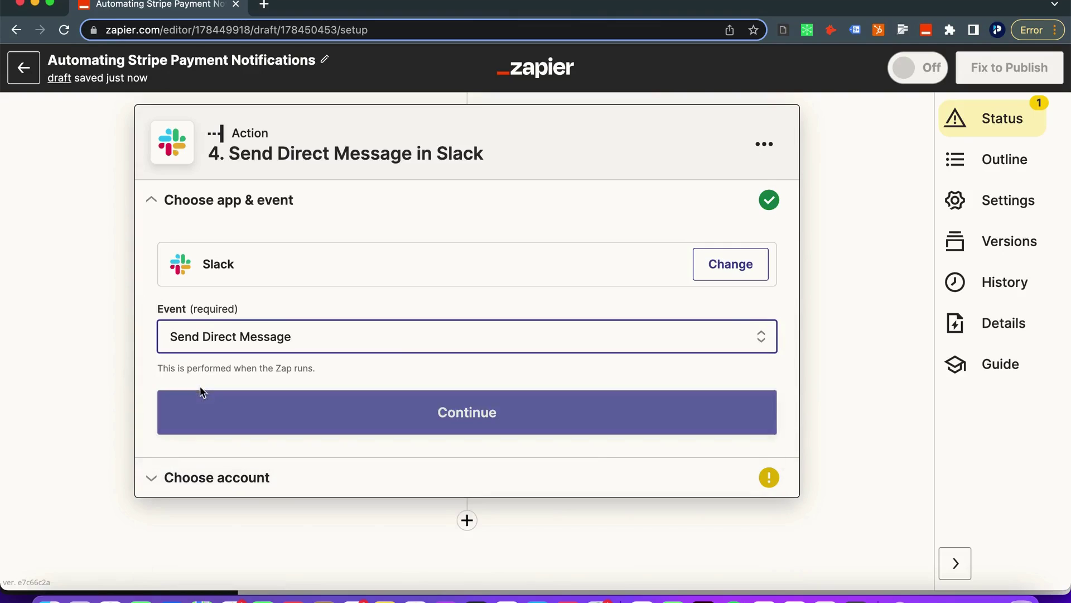
click(234, 418)
click(236, 394)
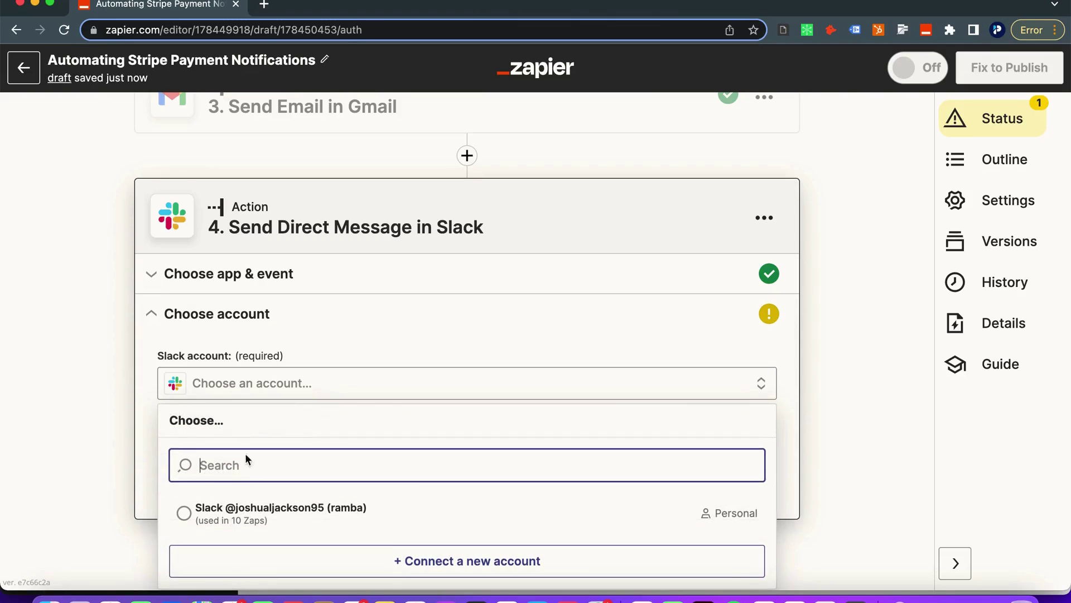
click(257, 512)
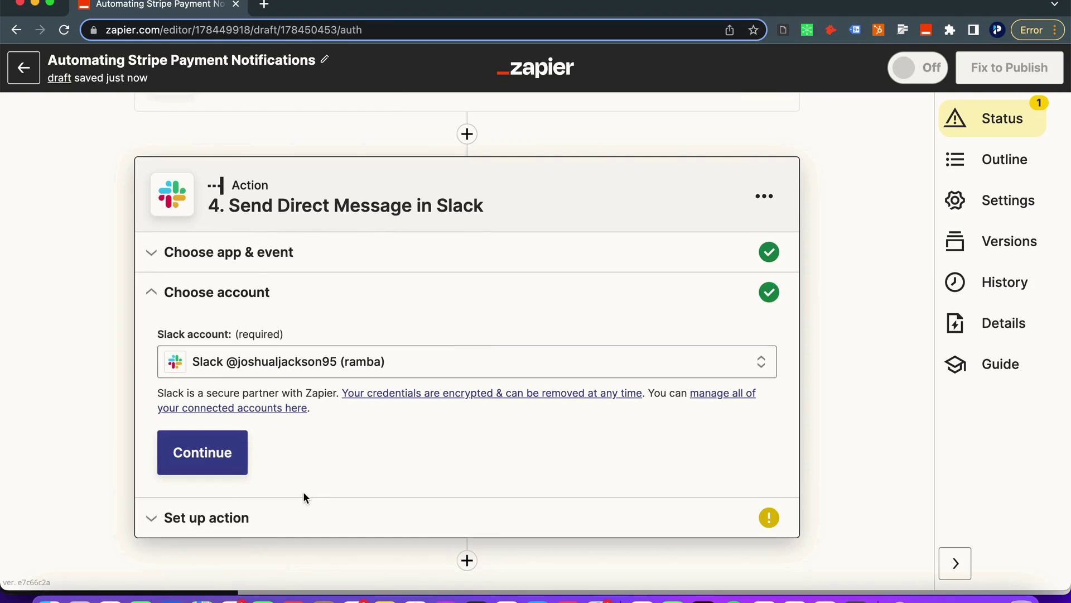
click(224, 464)
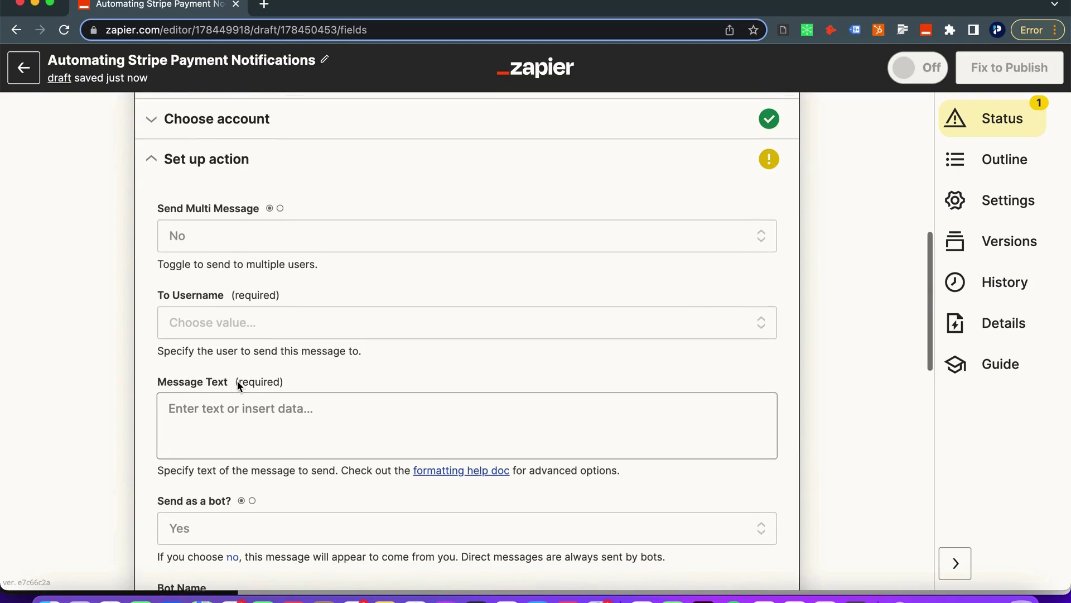
Choose the recipient user and start the message with the heading 'New Payment in Stripe'
click(197, 319)
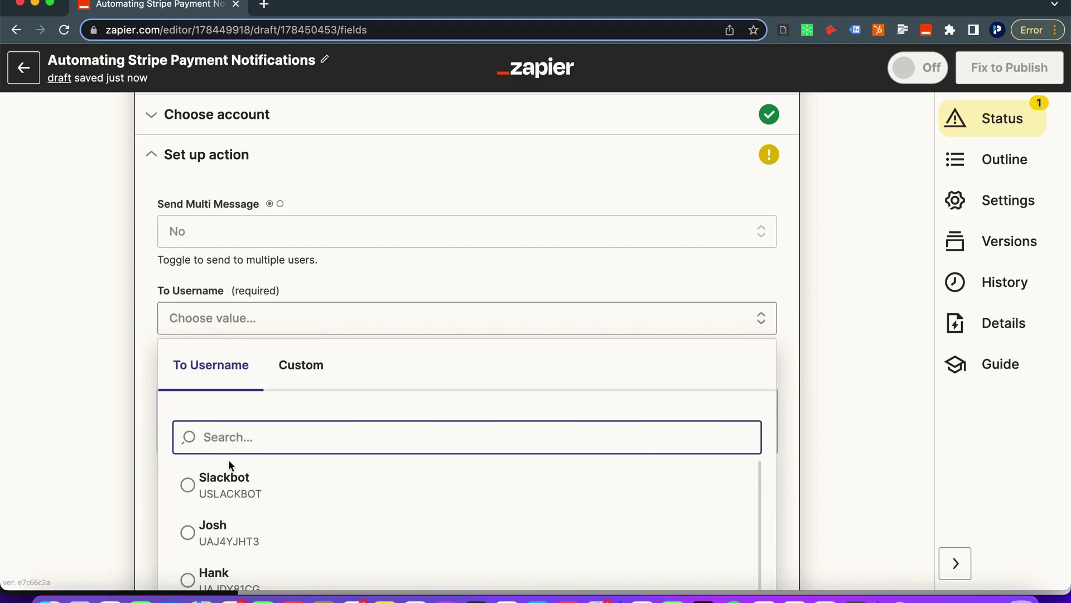
click(226, 516)
scroll(153, 428, down, 1)
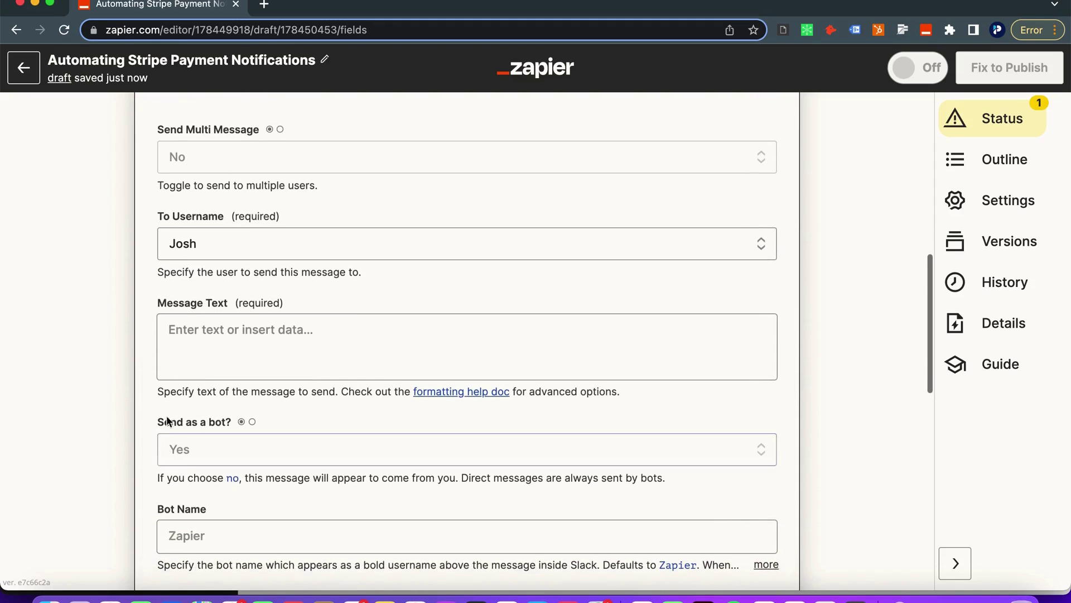
click(205, 351)
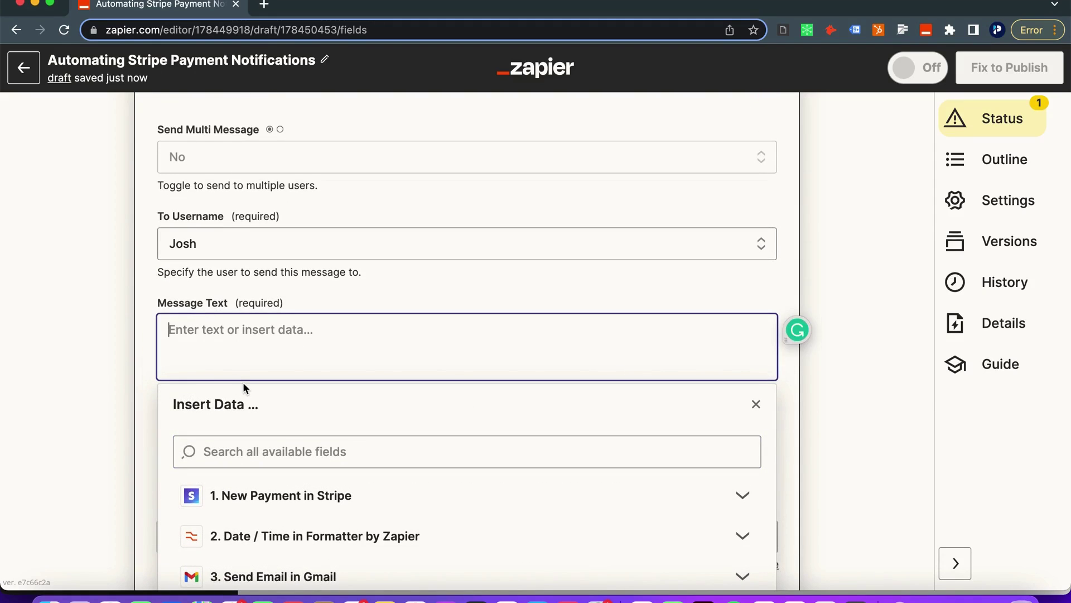
text(New Payment in Stri)
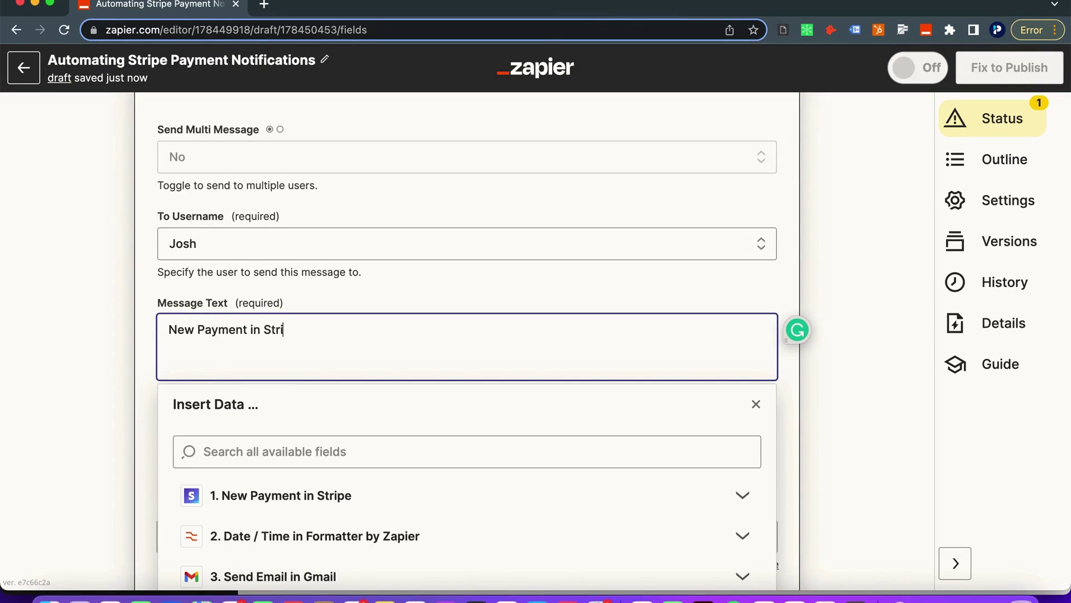
text(pe)
key(Return)
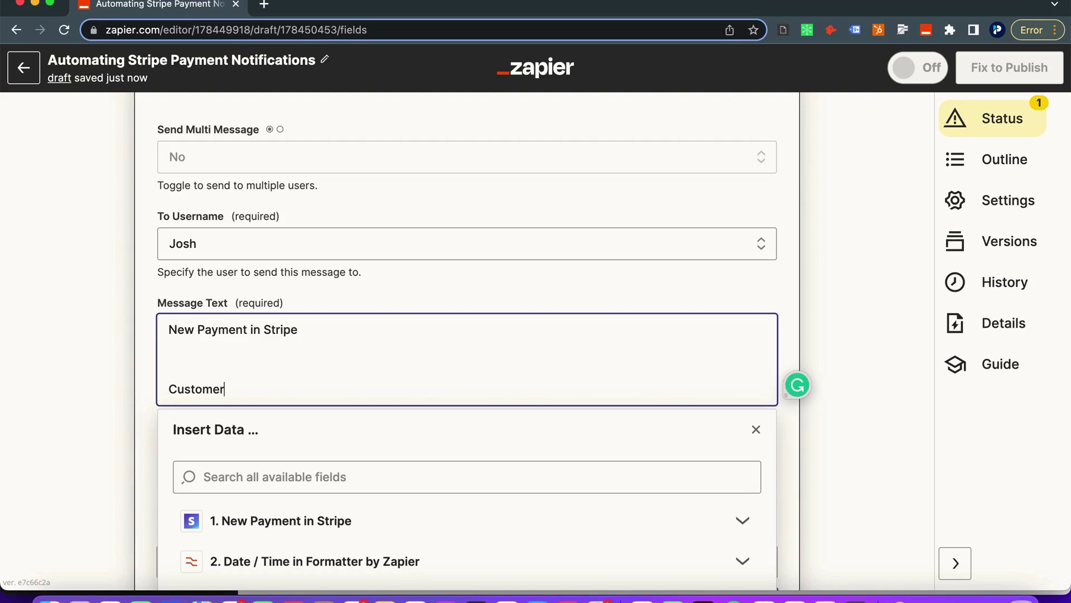
Add Customer name, Email and 'Amount: $' lines mapped from the Stripe payment
click(292, 520)
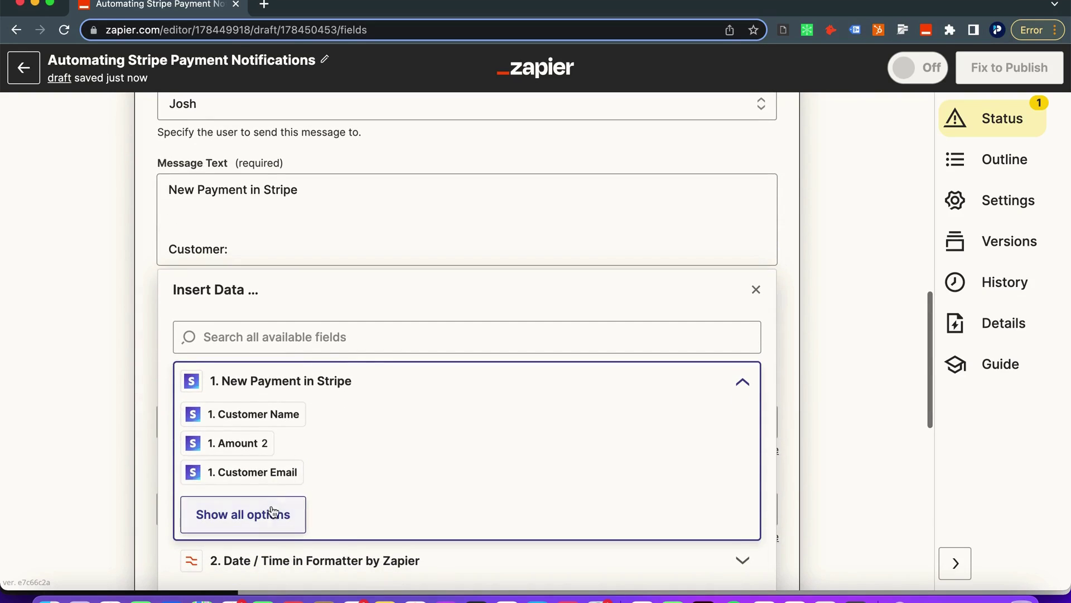
click(274, 512)
click(261, 414)
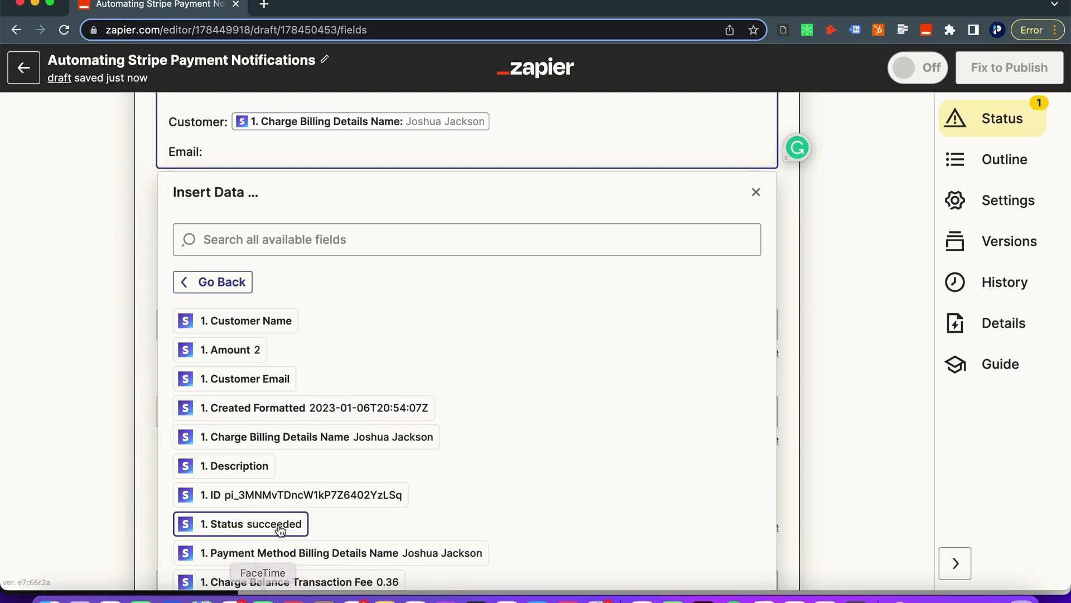
scroll(279, 530, down, 3)
click(300, 532)
key(Return)
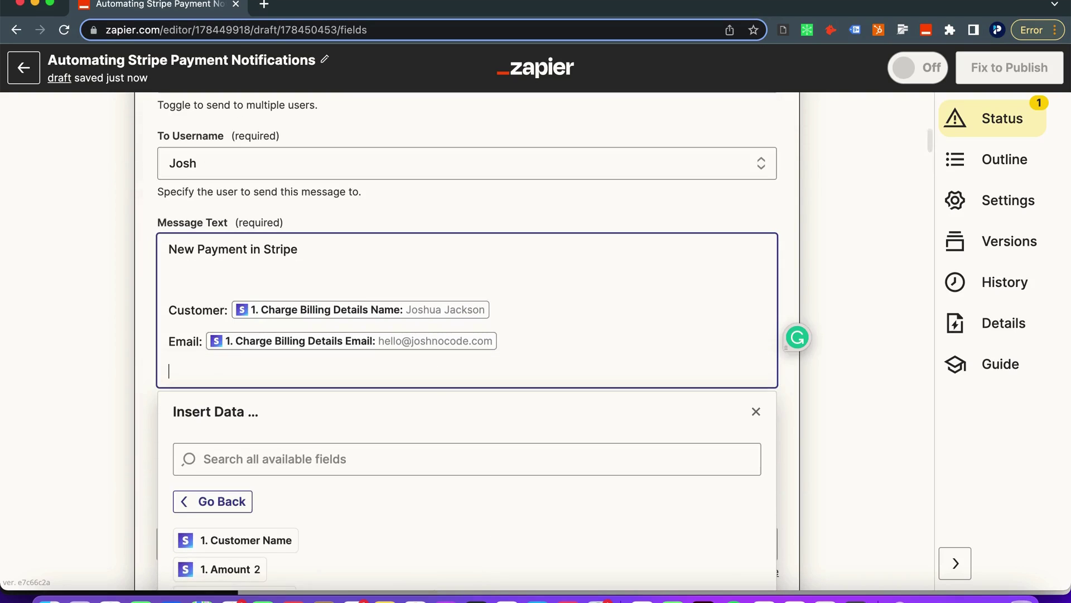
text(Amo)
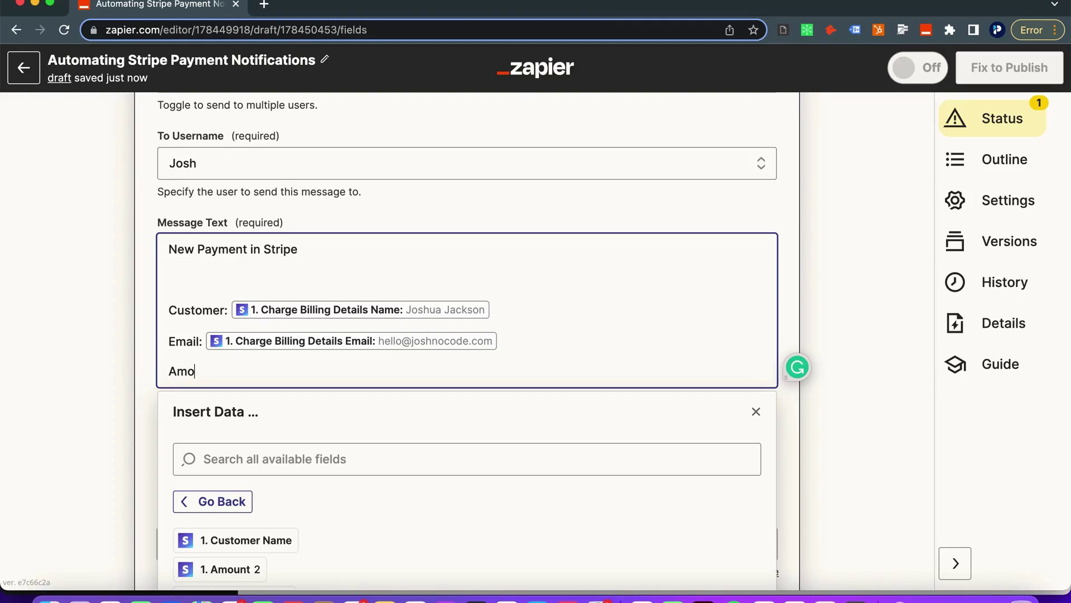
text(unt: $)
scroll(353, 580, down, 1)
click(254, 552)
key(Return)
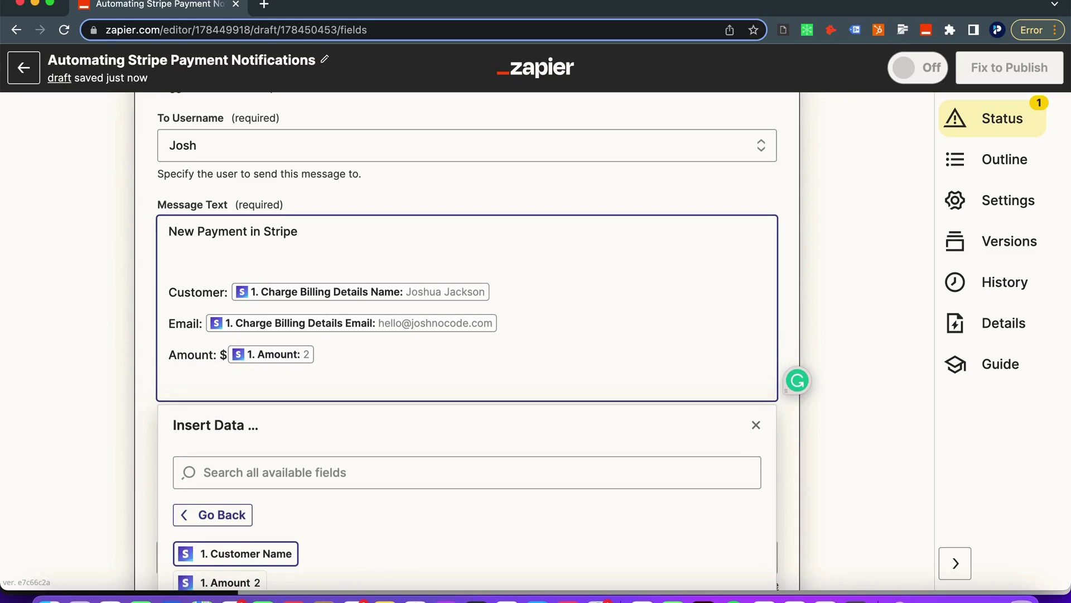
Add a 'Date:' line with the Formatter step's formatted date
text(Date:)
scroll(273, 508, down, 4)
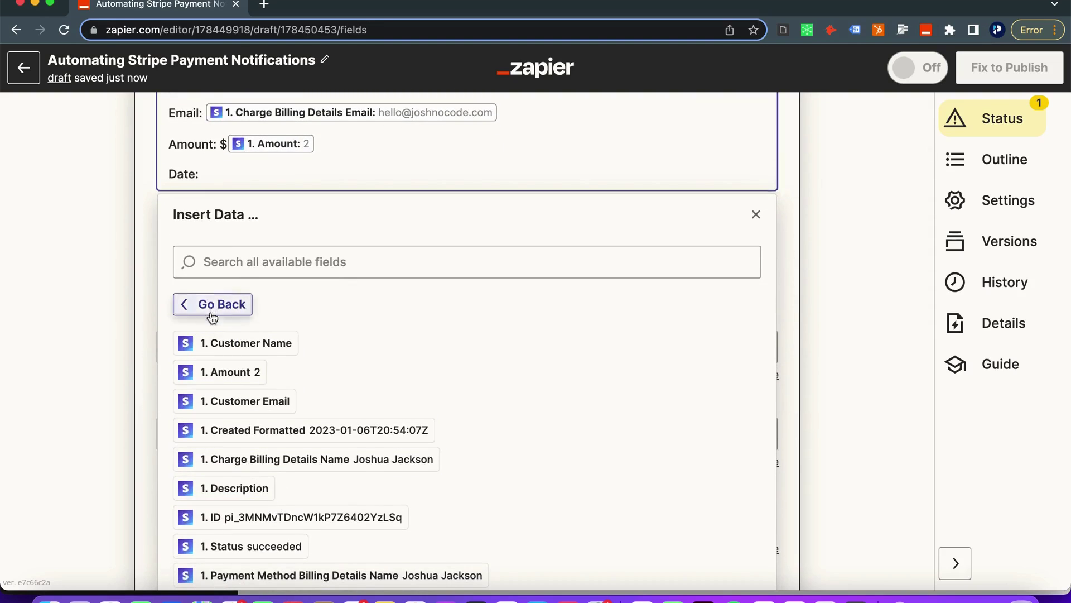
click(213, 306)
click(232, 330)
click(263, 392)
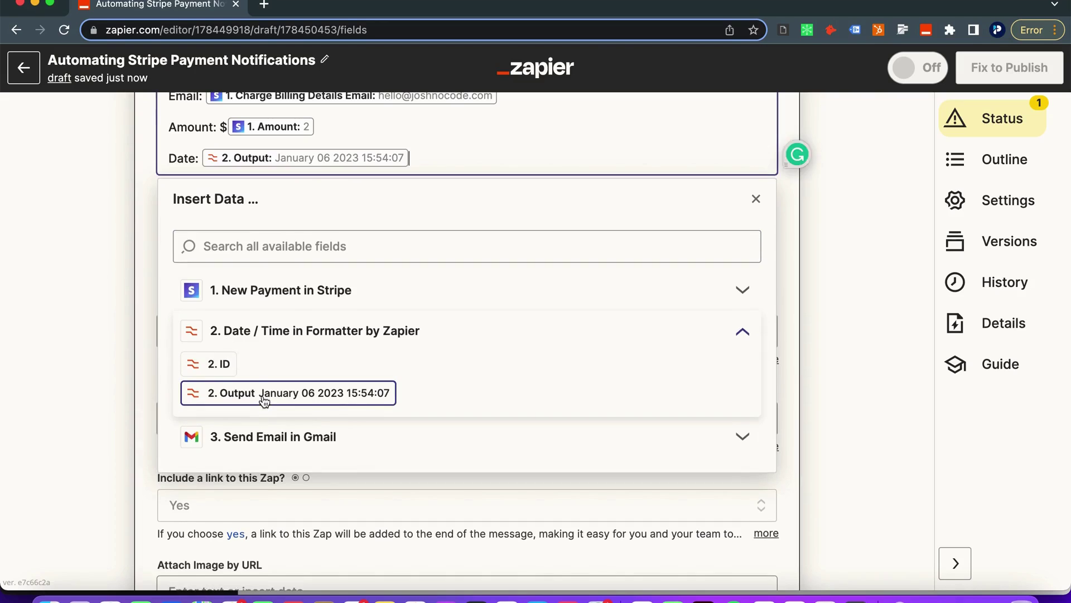
key(Return)
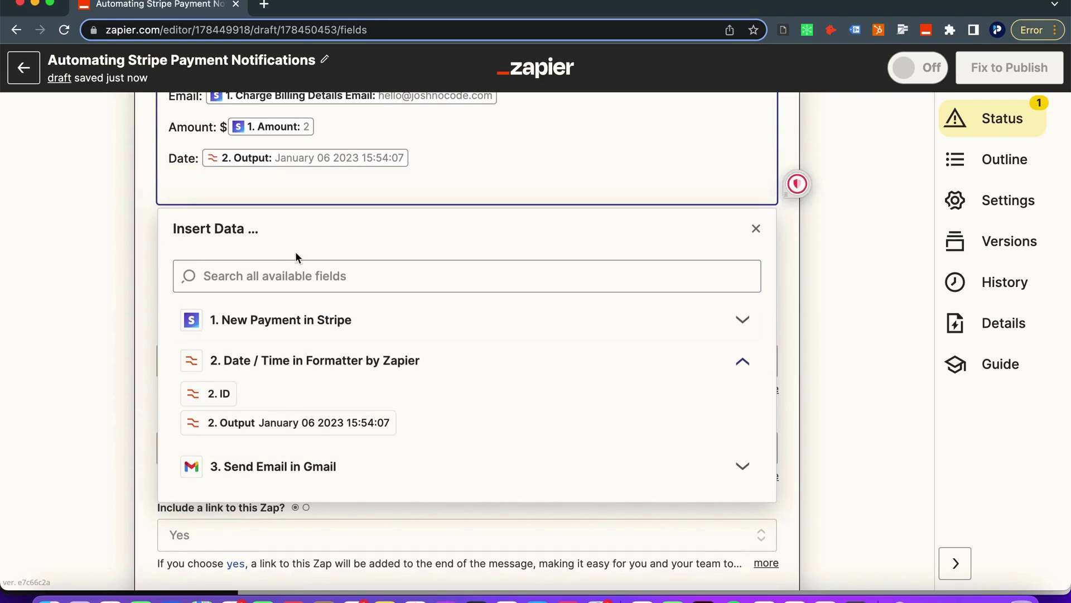
Add a 'Status :' line with the Stripe payment's Status
text(Sta)
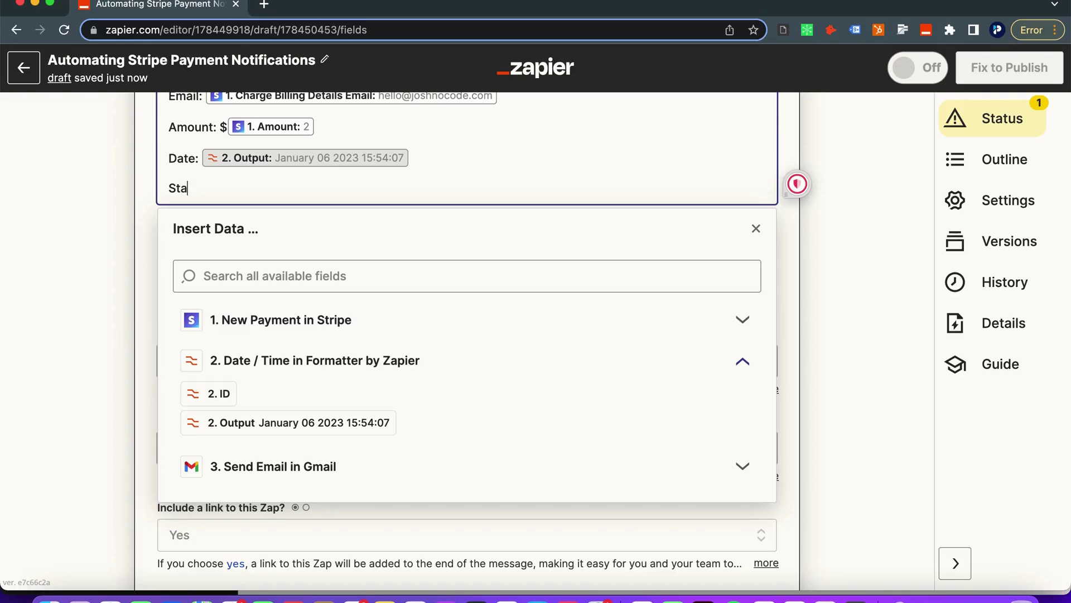
text(tus :)
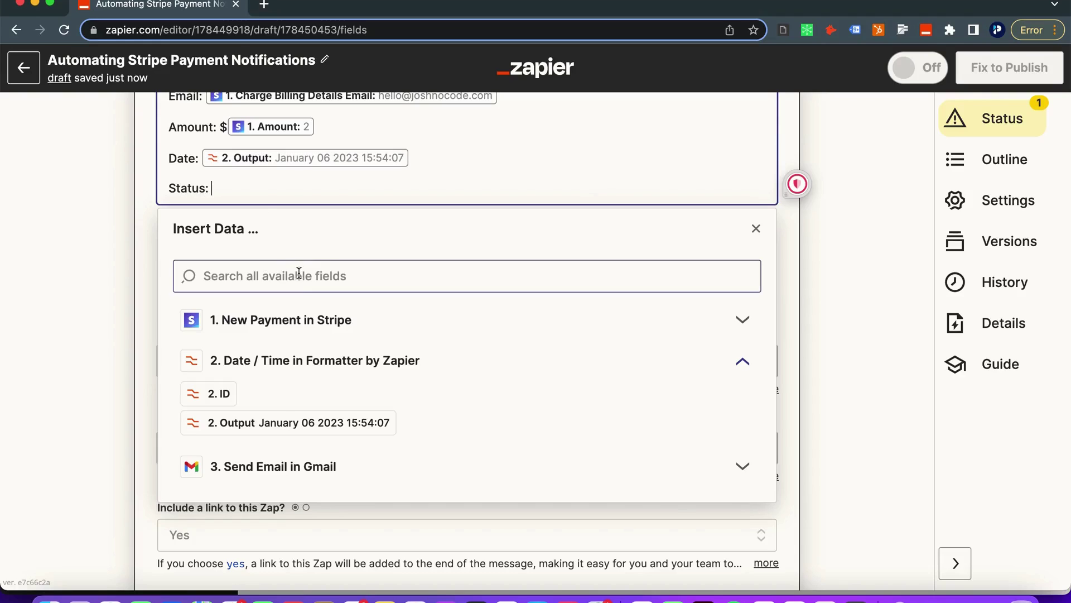
click(280, 362)
click(220, 320)
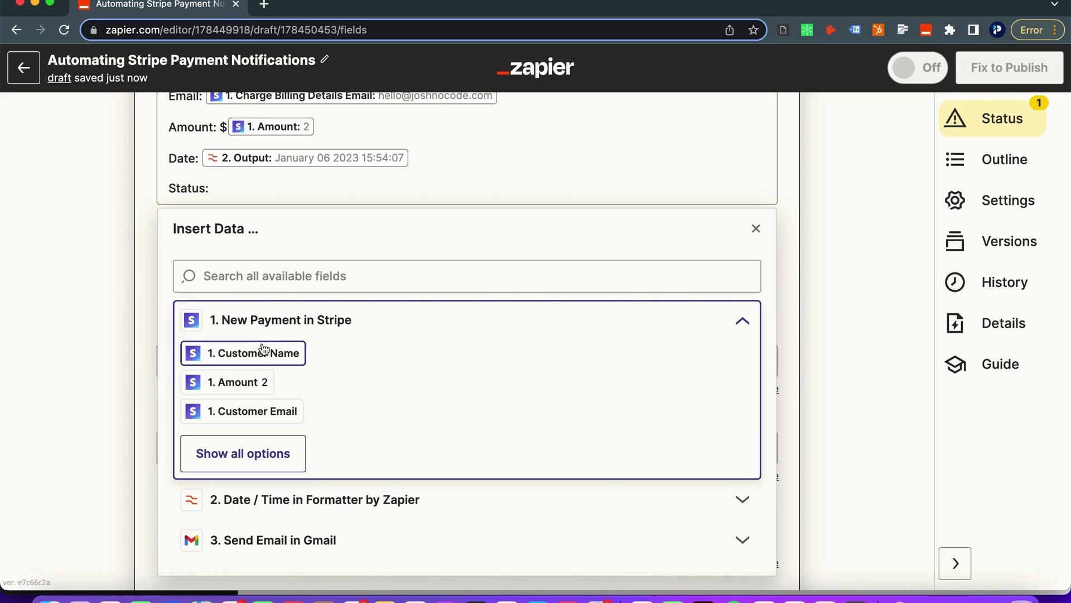
click(263, 278)
text(status)
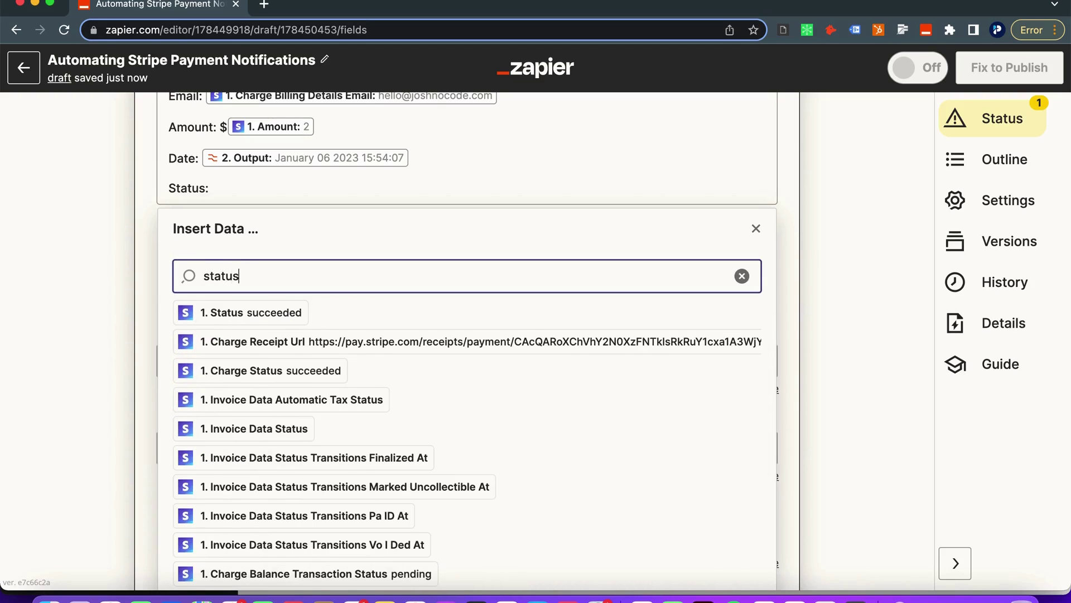
click(282, 319)
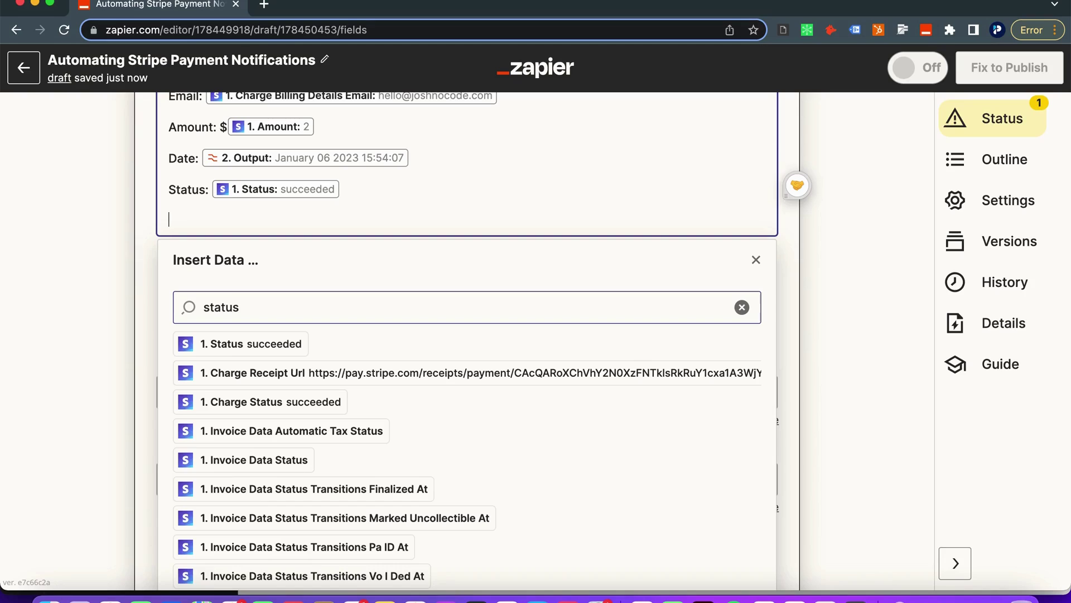
Add a 'Charge ID:' line with the Stripe Charge ID
text(Charge )
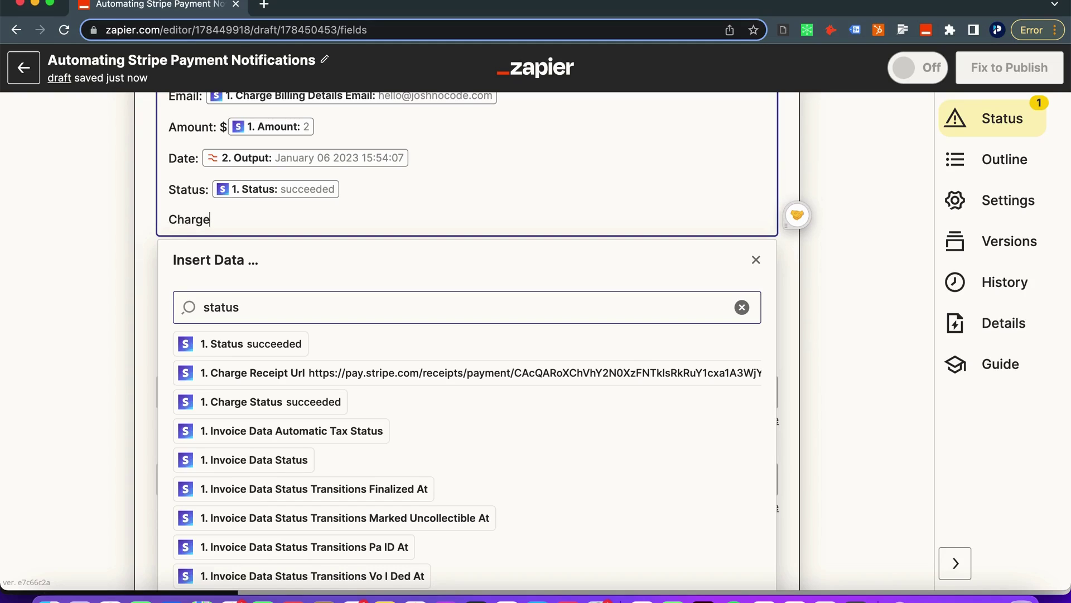
text(ID:)
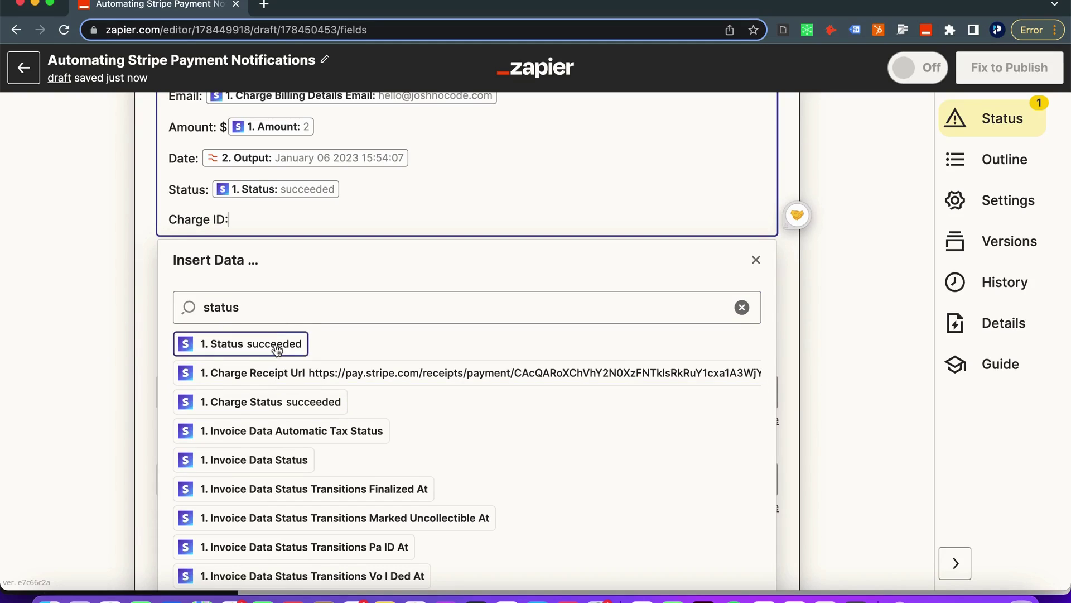
click(270, 316)
key(BackSpace)
key(BackSpace)
key(BackSpace)
key(BackSpace)
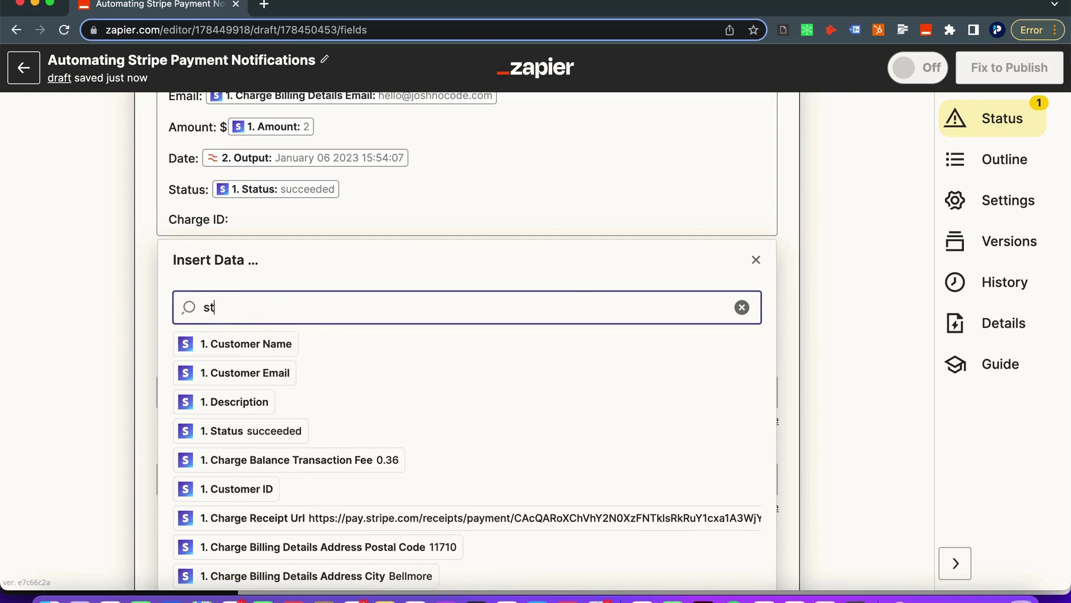
key(BackSpace)
key(BackSpace)
text(charge id)
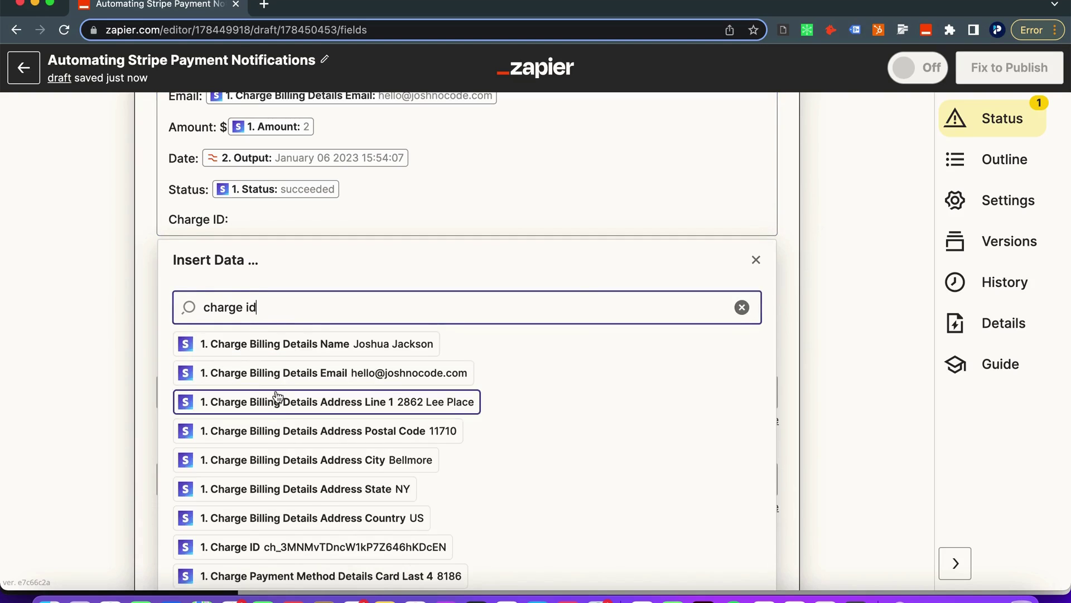
scroll(279, 424, down, 2)
click(287, 479)
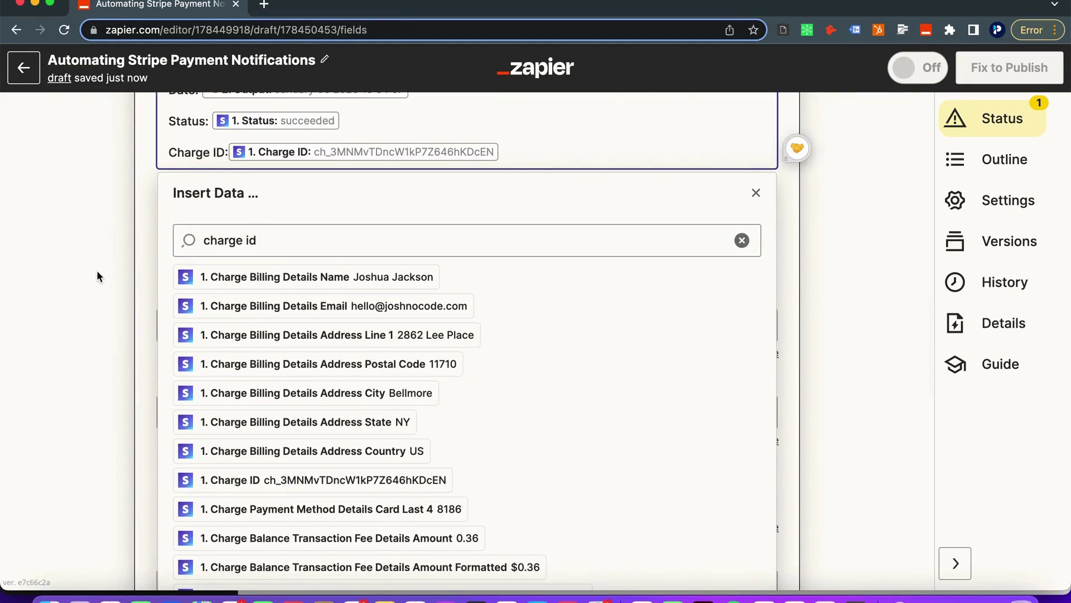
click(96, 270)
click(229, 148)
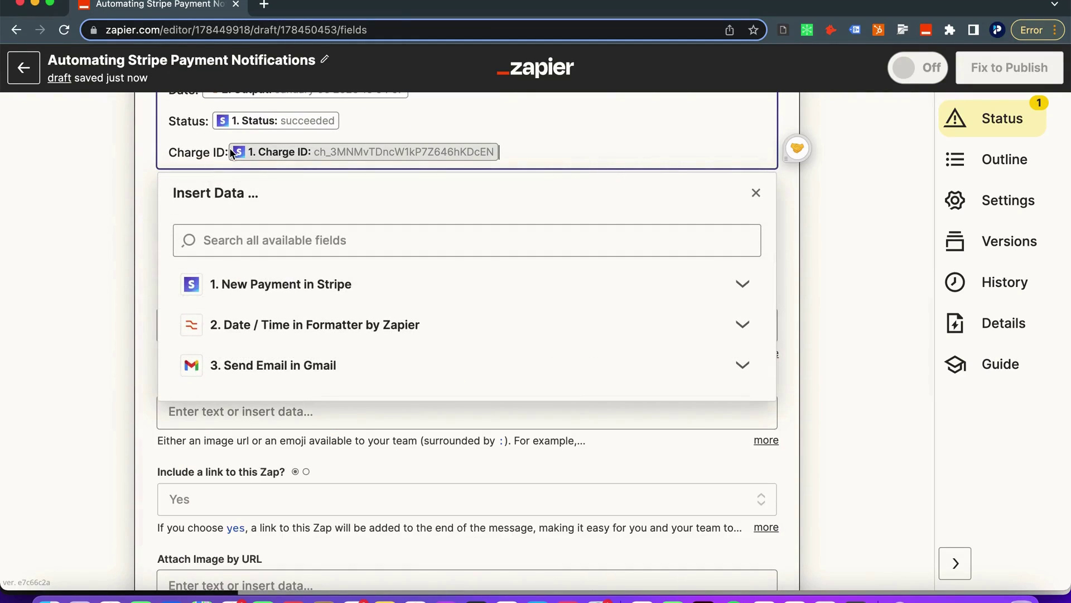
Send a test Slack DM and confirm 'New Payment in Stripe' arrives with all details, including $2
click(121, 182)
scroll(192, 286, down, 3)
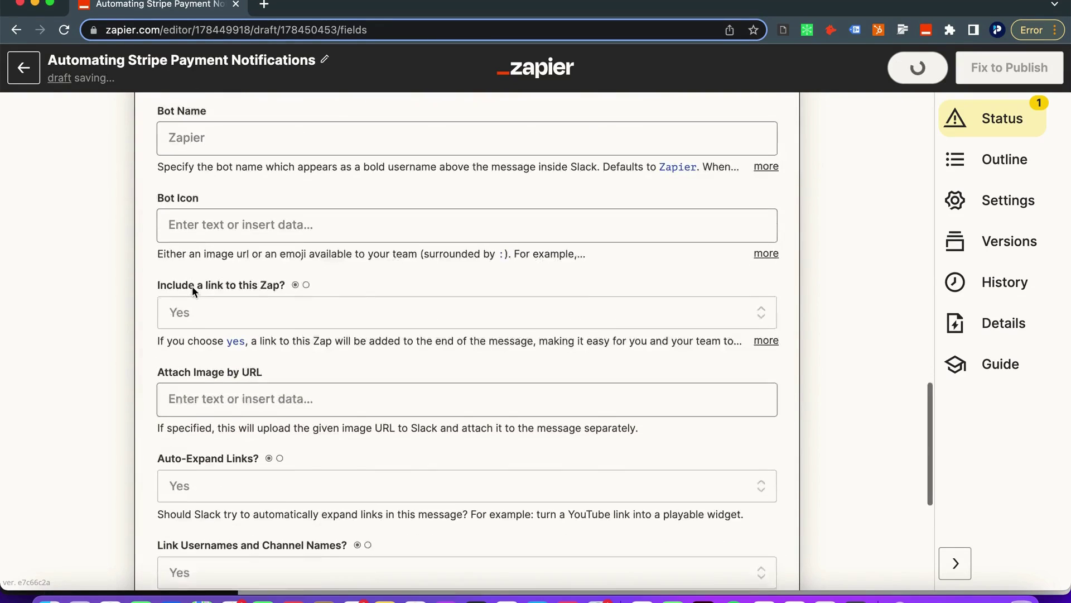
scroll(191, 286, up, 3)
scroll(152, 256, down, 3)
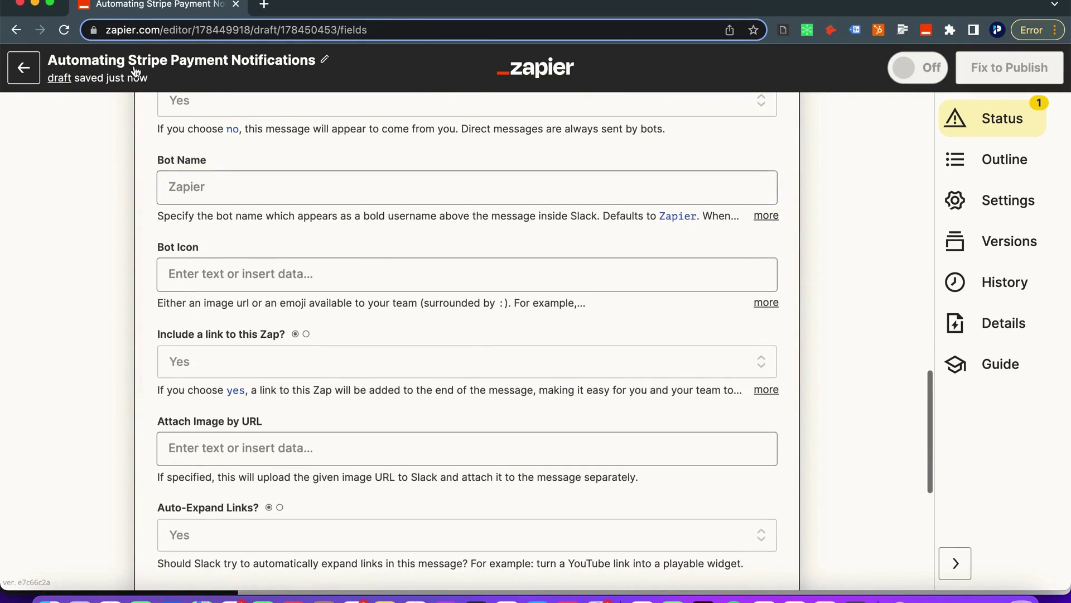
scroll(201, 263, down, 6)
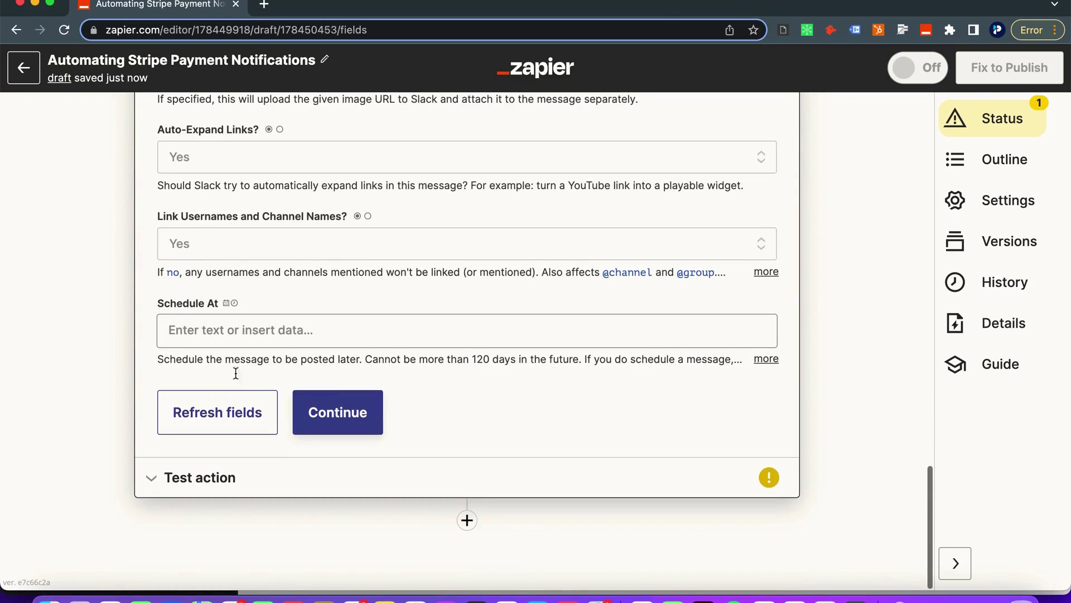
click(335, 413)
click(356, 457)
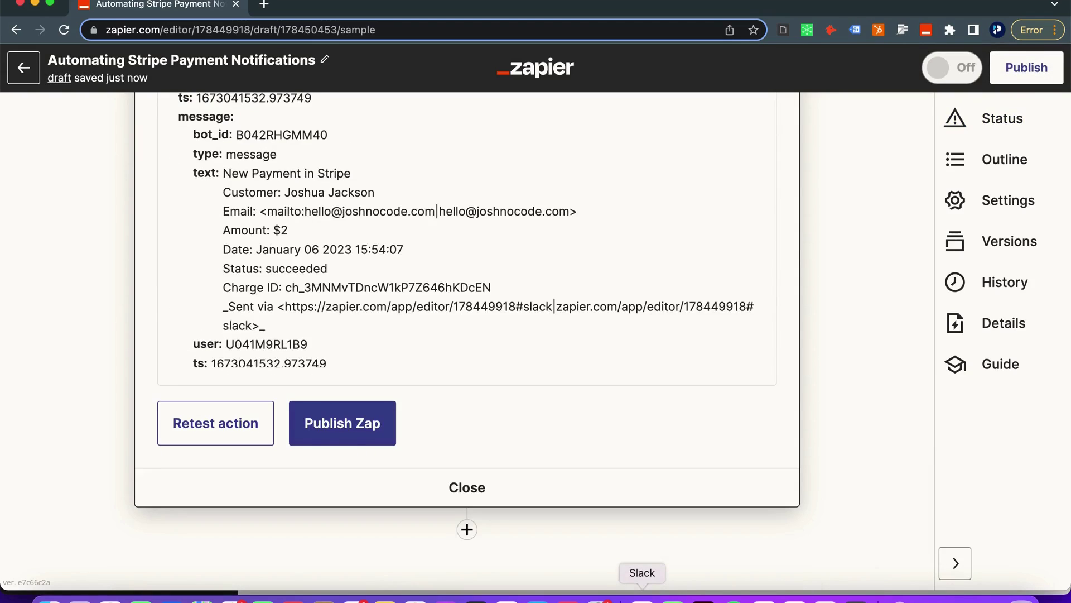
click(642, 597)
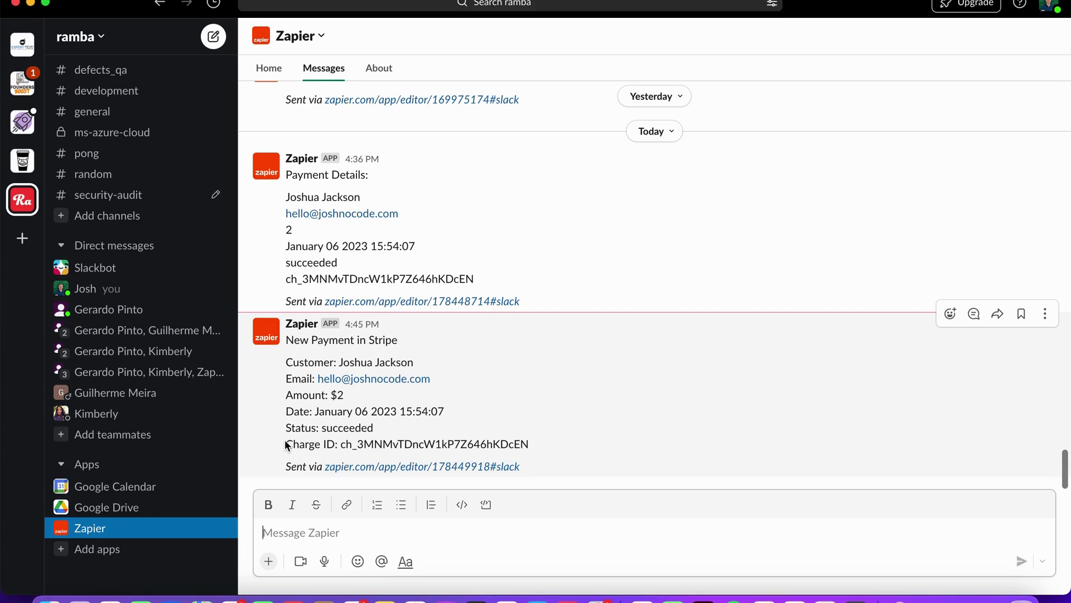
key(ctrl+super+f)
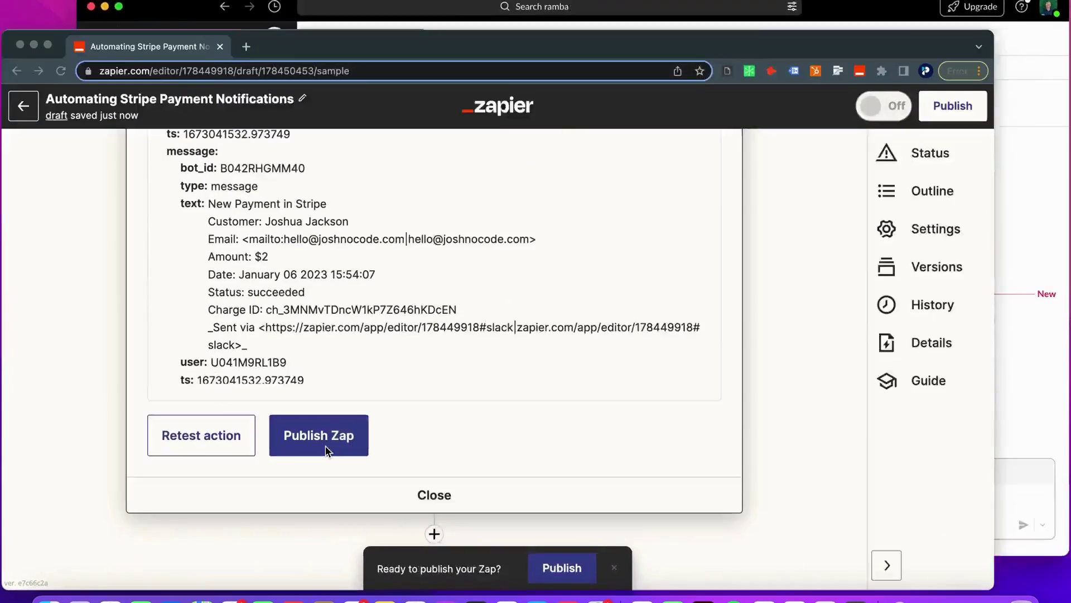
scroll(168, 431, up, 10)
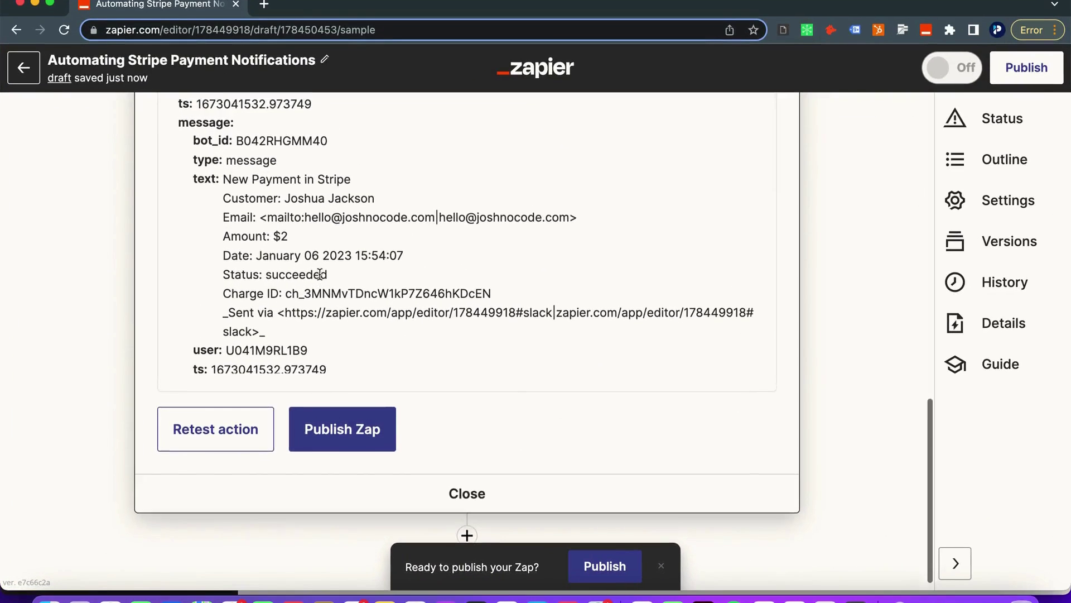
scroll(320, 274, up, 3)
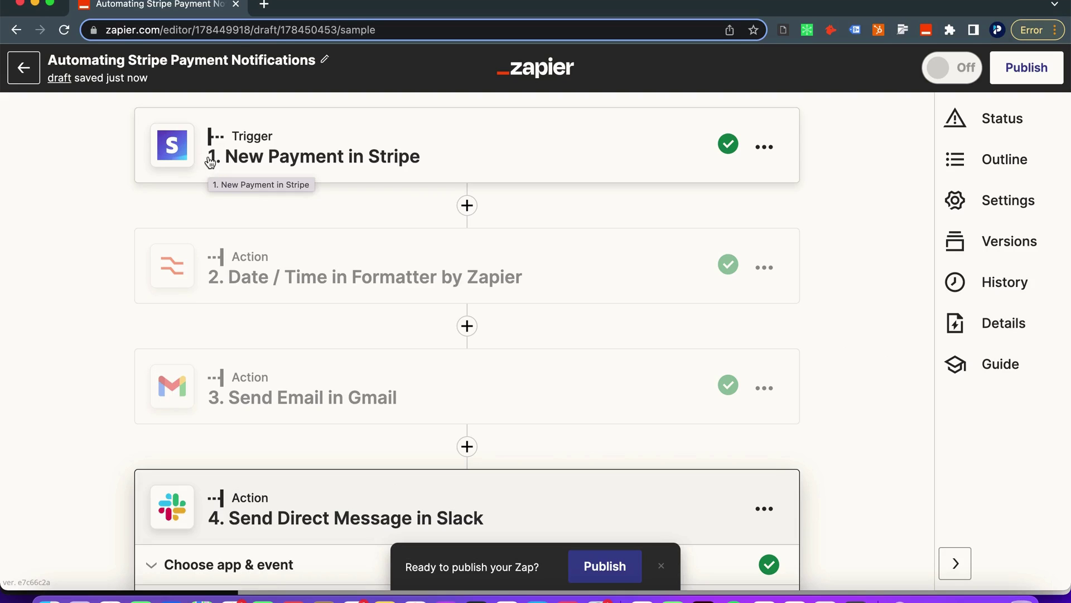
scroll(263, 304, down, 15)
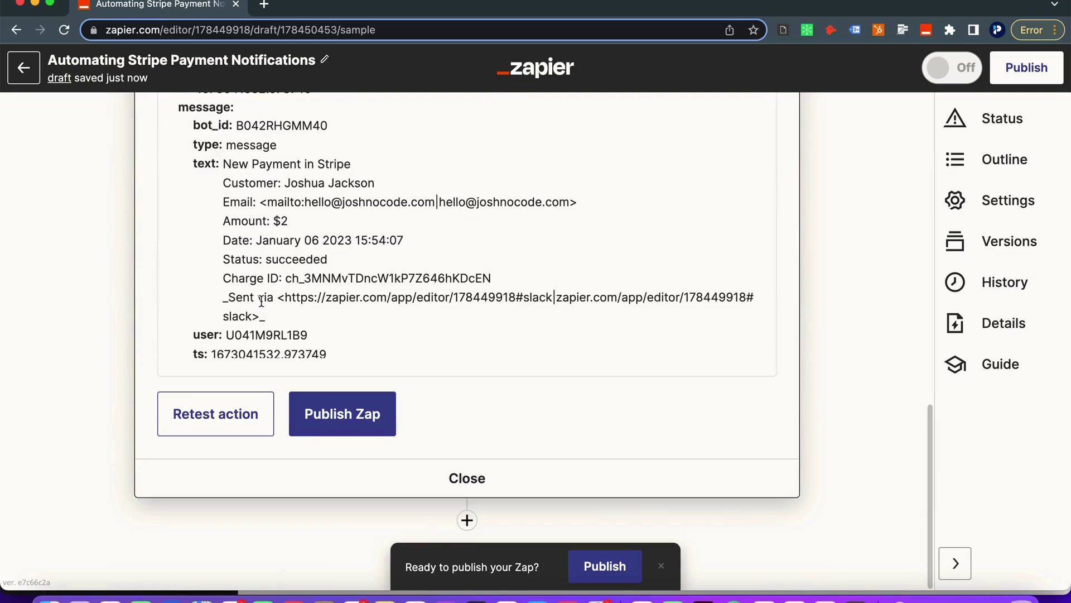